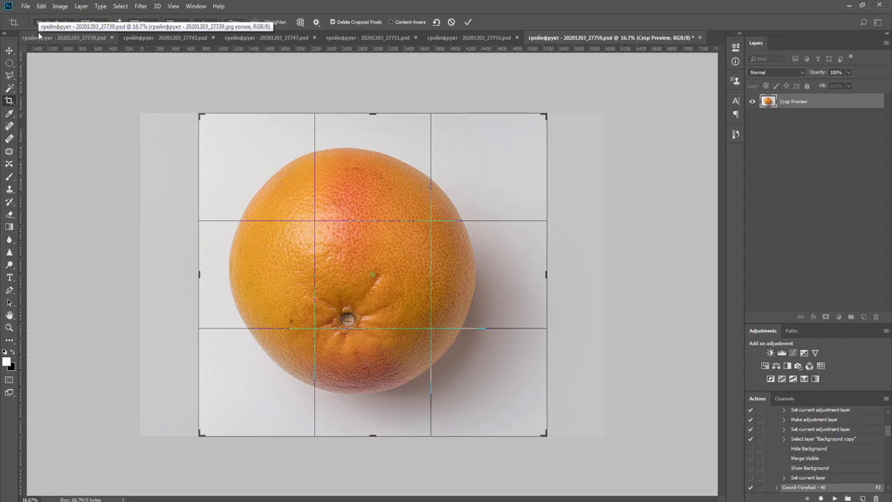
# Apply the crop around the grapefruit, trimming the empty area on both sides.
pyautogui.press('Return')
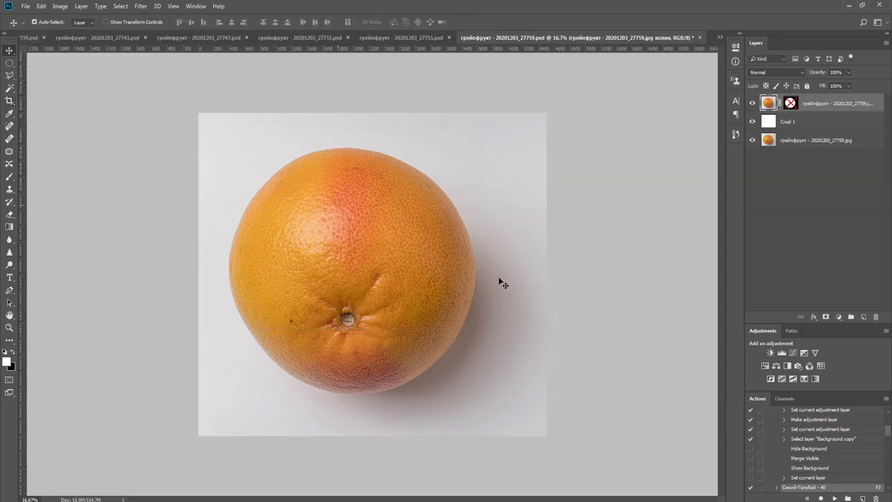
pyautogui.click(794, 331)
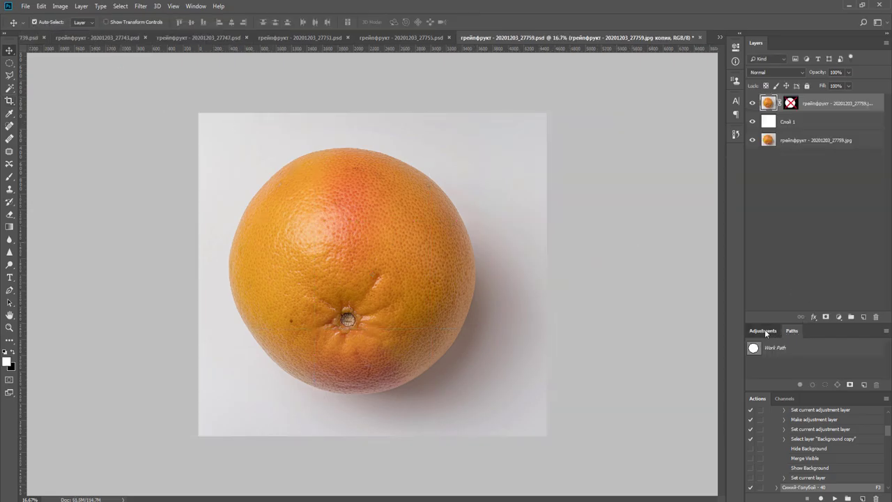
pyautogui.click(765, 331)
# Enable the grapefruit layer's disabled mask, duplicate that layer and delete the mask from the duplicate.
pyautogui.keyDown('shift'); pyautogui.click(790, 103); pyautogui.keyUp('shift')
pyautogui.hotkey('ctrl', 'j')
pyautogui.rightClick(790, 104)
pyautogui.click(815, 119)
# Patch the round brown blemish left of the stem and the small dark speck above it using clean nearby peel.
pyautogui.scroll(10, 321, 303)
pyautogui.moveTo(267, 314); pyautogui.dragTo(329, 237)
pyautogui.press('j')
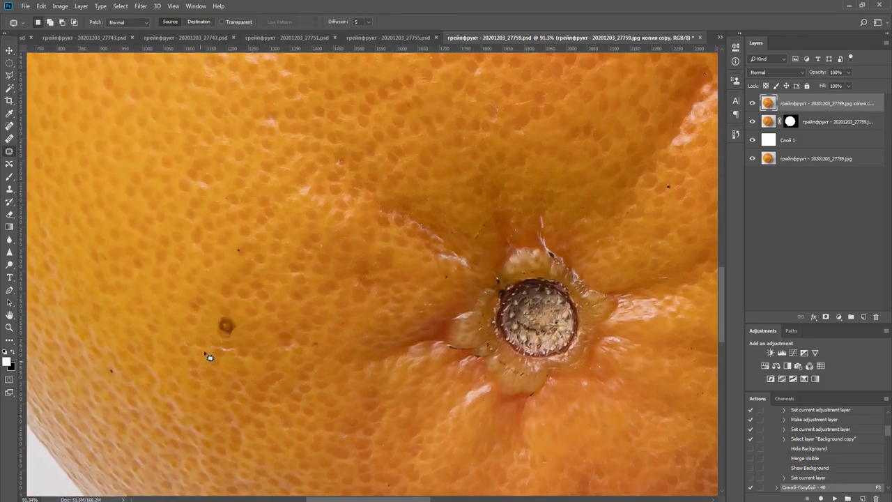
pyautogui.moveTo(249, 311); pyautogui.dragTo(204, 316)
pyautogui.moveTo(227, 325); pyautogui.dragTo(229, 279)
pyautogui.hotkey('ctrl', 'd')
pyautogui.moveTo(263, 239); pyautogui.dragTo(225, 230)
pyautogui.moveTo(239, 248); pyautogui.dragTo(258, 214)
# Heal the three dark specks below the grapefruit's highlight using the Spot Healing Brush at size 30.
pyautogui.click(9, 126)
pyautogui.scroll(-3, 589, 262)
pyautogui.moveTo(395, 62); pyautogui.dragTo(355, 255)
pyautogui.scroll(4, 354, 256)
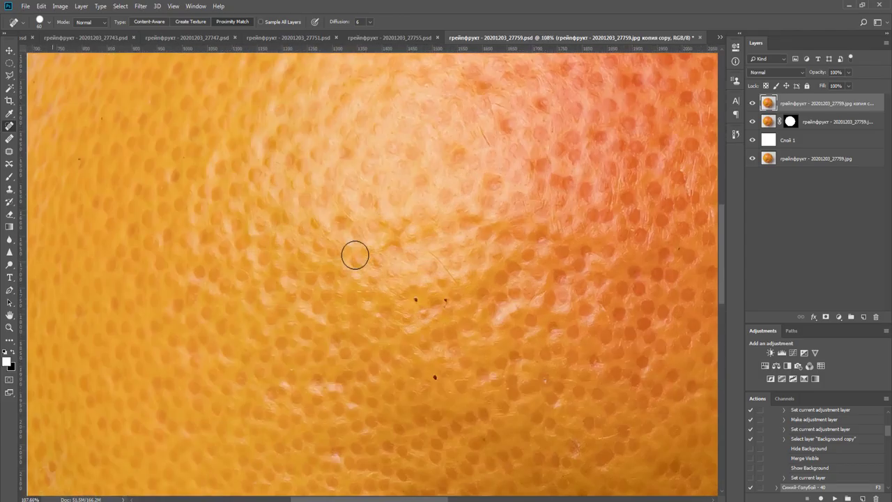
pyautogui.press('[')
pyautogui.press('[')
pyautogui.click(422, 302)
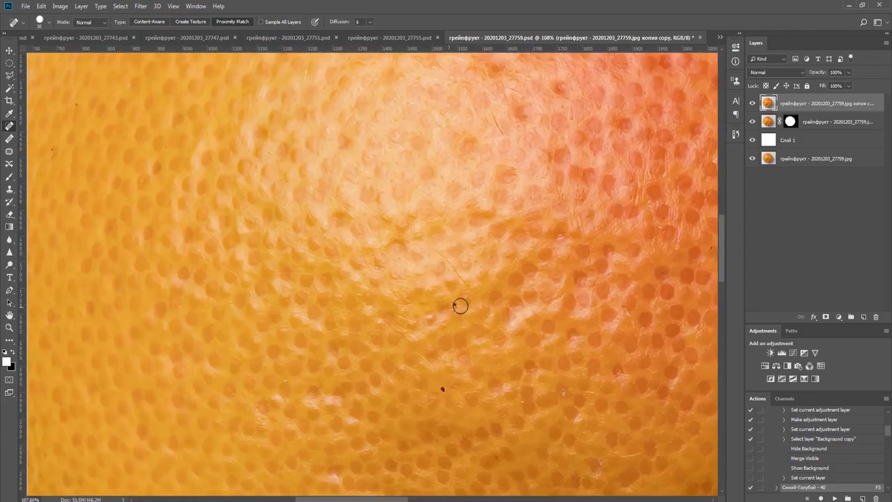
pyautogui.click(456, 307)
pyautogui.click(441, 388)
# Heal the pale scar near the grapefruit's upper-left edge using the Spot Healing Brush at size 35.
pyautogui.press(']')
pyautogui.moveTo(489, 175)
pyautogui.mouseDown()
pyautogui.moveTo(514, 395)
pyautogui.moveTo(470, 373)
pyautogui.moveTo(603, 492)
pyautogui.mouseUp()
pyautogui.click(259, 278)
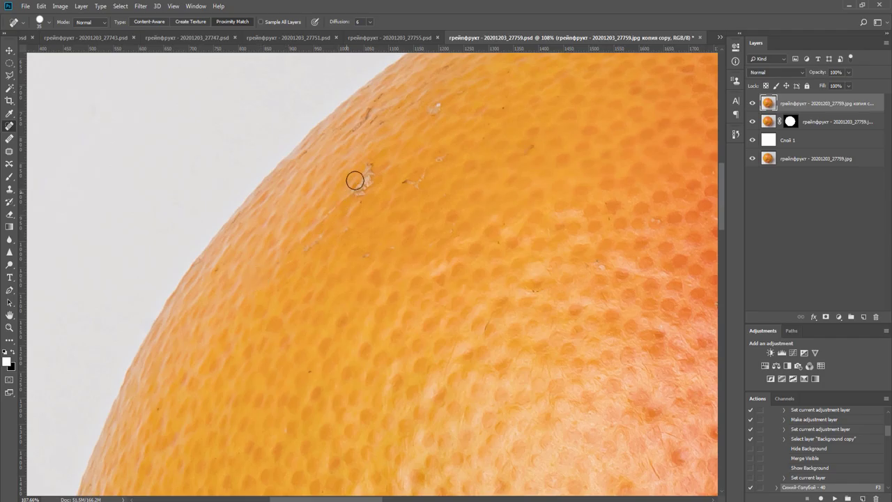
pyautogui.moveTo(366, 162)
pyautogui.mouseDown()
pyautogui.moveTo(352, 193)
pyautogui.moveTo(376, 183)
pyautogui.mouseUp()
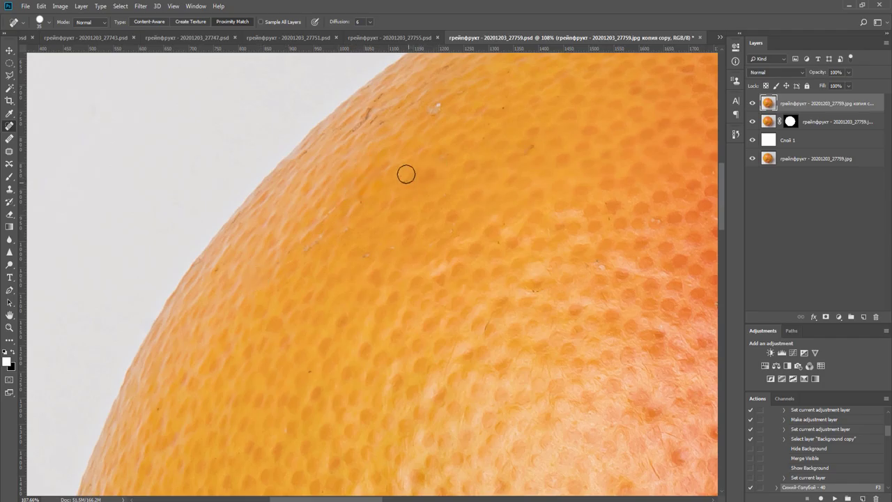
# Heal the cluster of dark specks and the pale scratch near the top of the grapefruit.
pyautogui.moveTo(518, 303); pyautogui.dragTo(268, 379)
pyautogui.moveTo(504, 159); pyautogui.dragTo(400, 305)
pyautogui.click(430, 286)
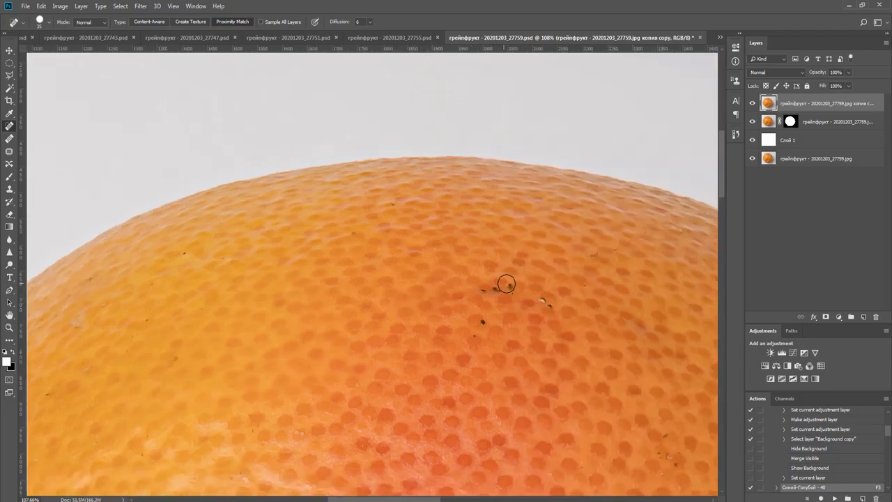
pyautogui.moveTo(479, 293); pyautogui.dragTo(512, 289)
pyautogui.moveTo(527, 297); pyautogui.dragTo(554, 303)
pyautogui.click(558, 308)
pyautogui.click(484, 320)
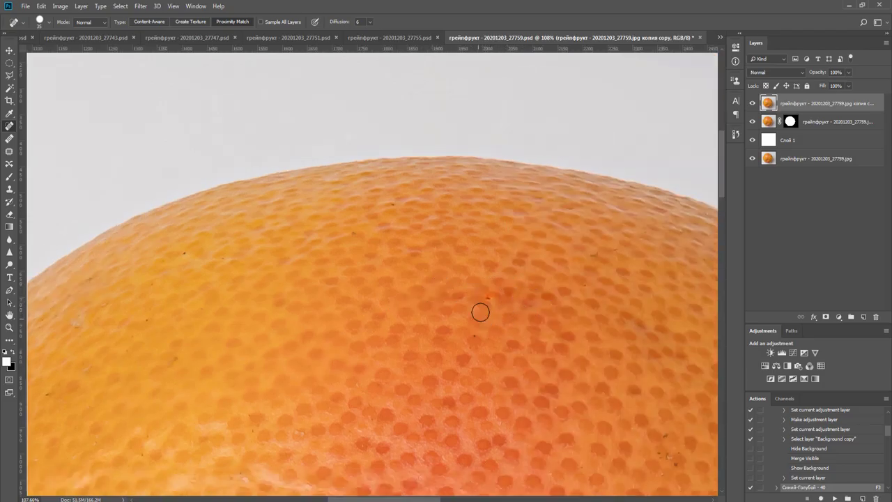
pyautogui.click(489, 300)
# Retouch the pale flecks near the grapefruit's right edge with the Spot Healing Brush and the Clone Stamp.
pyautogui.moveTo(598, 322); pyautogui.dragTo(366, 317)
pyautogui.moveTo(394, 272); pyautogui.dragTo(417, 284)
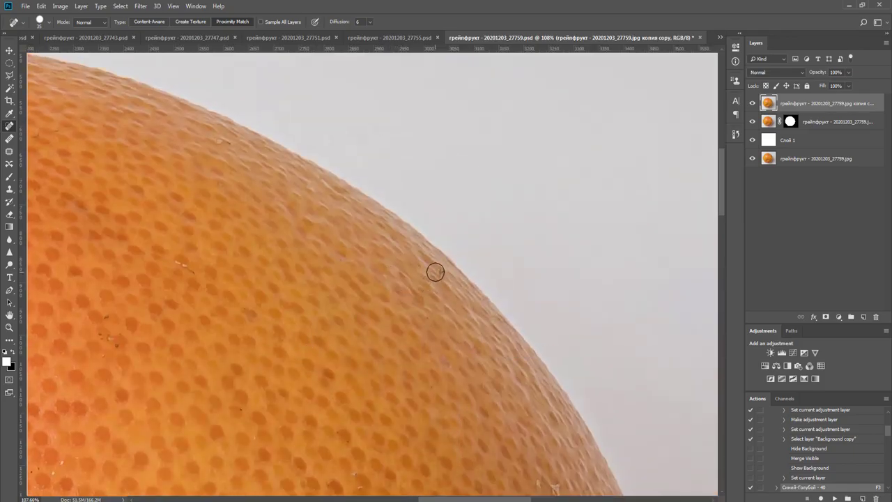
pyautogui.scroll(-4, 454, 315)
pyautogui.scroll(-3, 467, 321)
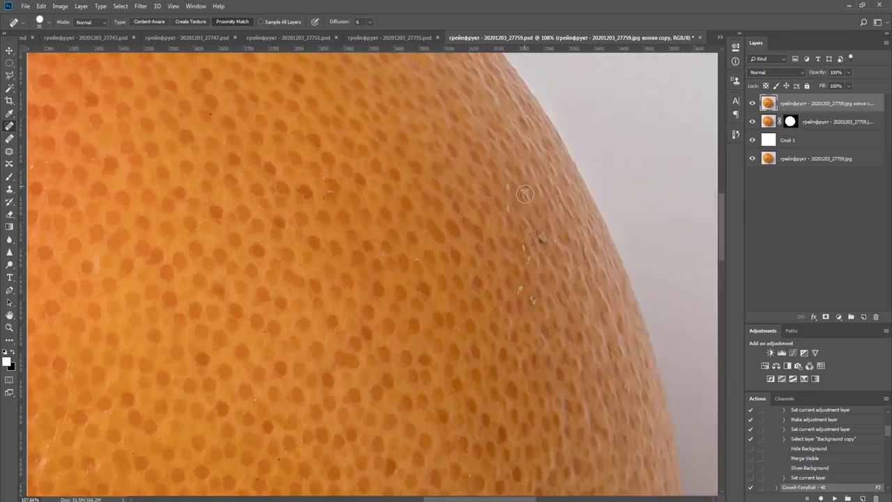
pyautogui.moveTo(507, 184); pyautogui.dragTo(503, 210)
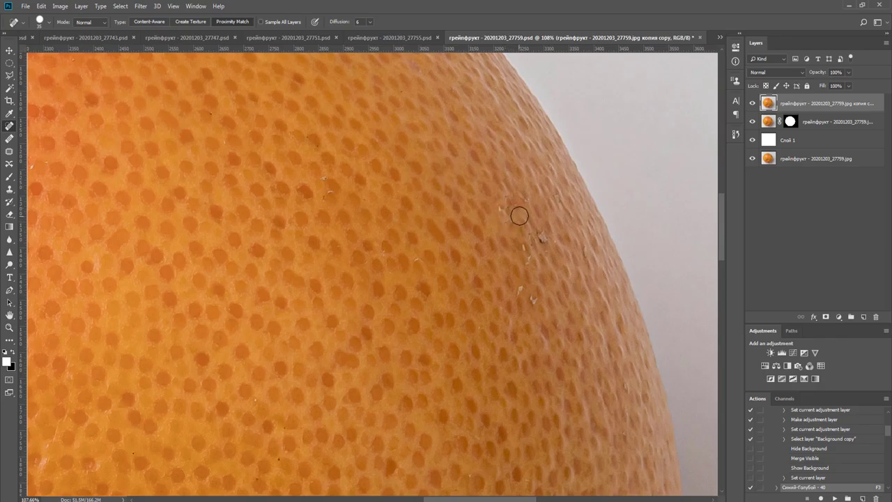
pyautogui.press('s')
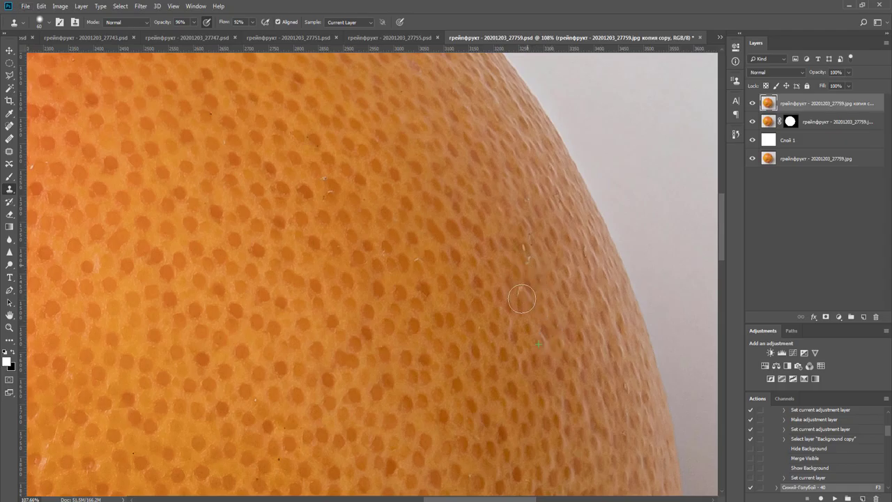
# Heal the dark specks to the upper right and left of the stem with the Spot Healing Brush.
pyautogui.scroll(-3, 540, 310)
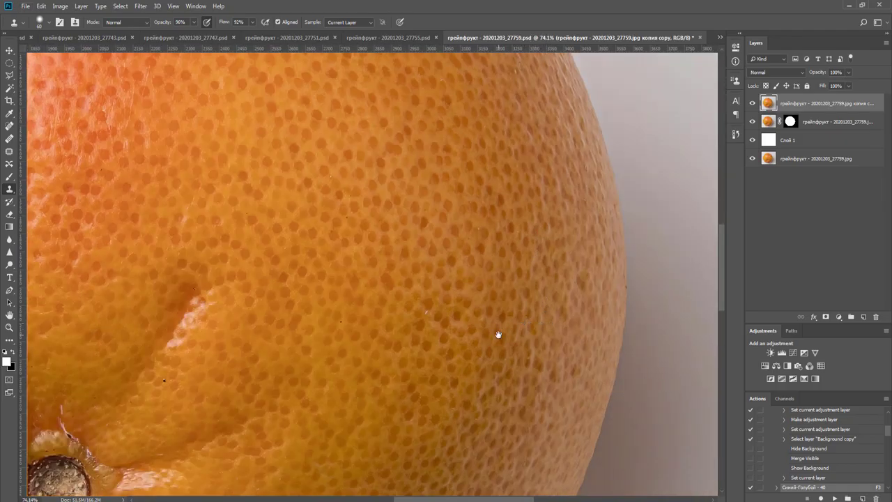
pyautogui.moveTo(493, 381); pyautogui.dragTo(551, 283)
pyautogui.moveTo(519, 360); pyautogui.dragTo(557, 219)
pyautogui.moveTo(388, 395); pyautogui.dragTo(503, 275)
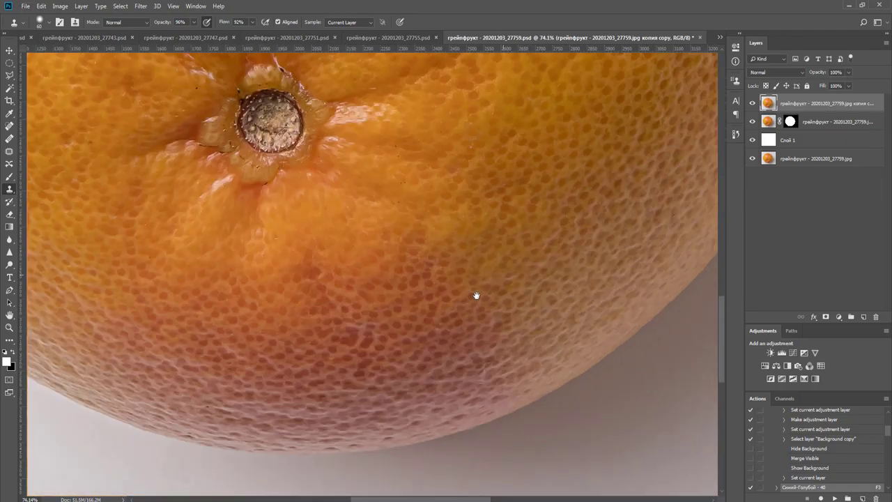
pyautogui.hscroll(-5, 476, 296)
pyautogui.scroll(3, 472, 261)
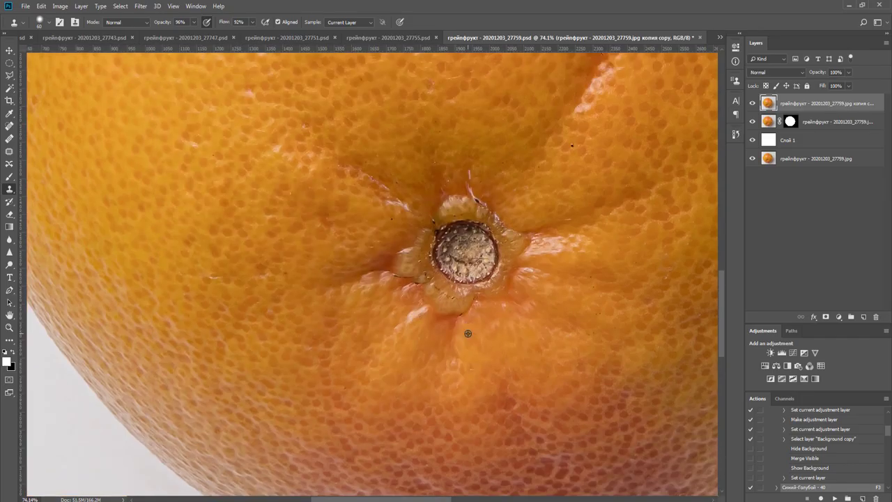
pyautogui.scroll(4, 468, 334)
pyautogui.scroll(-3, 468, 333)
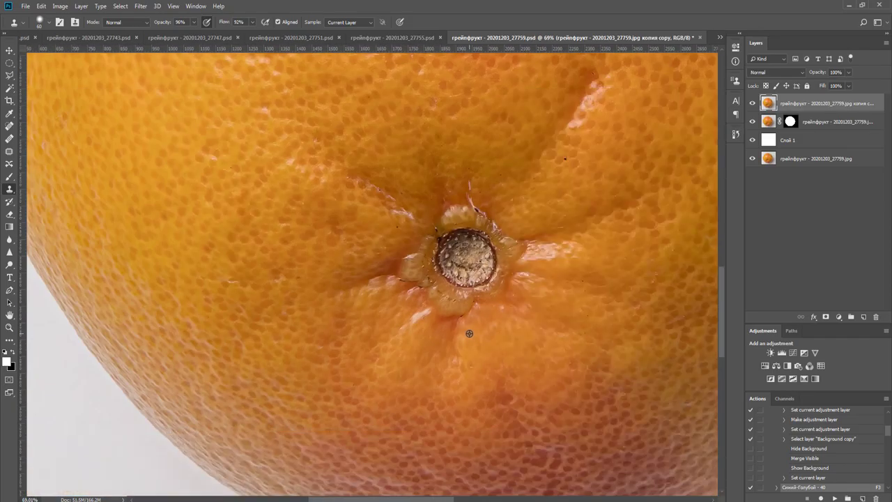
pyautogui.scroll(3, 543, 185)
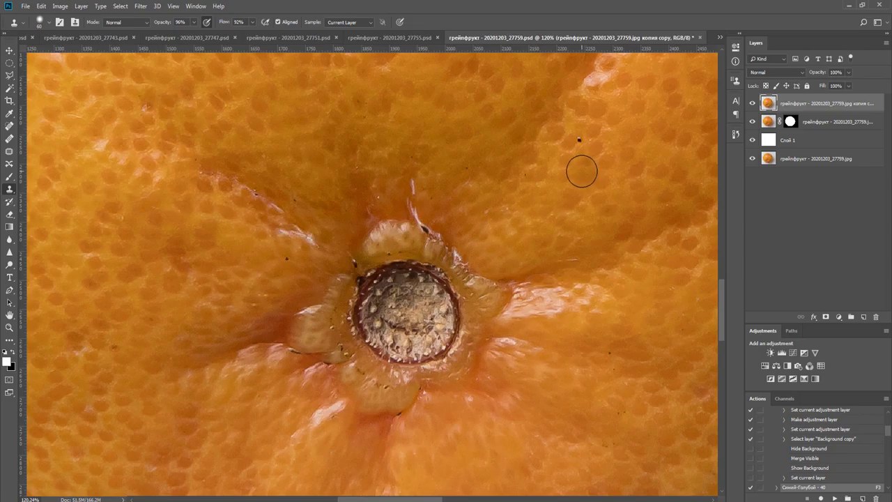
pyautogui.press('j')
pyautogui.click(578, 139)
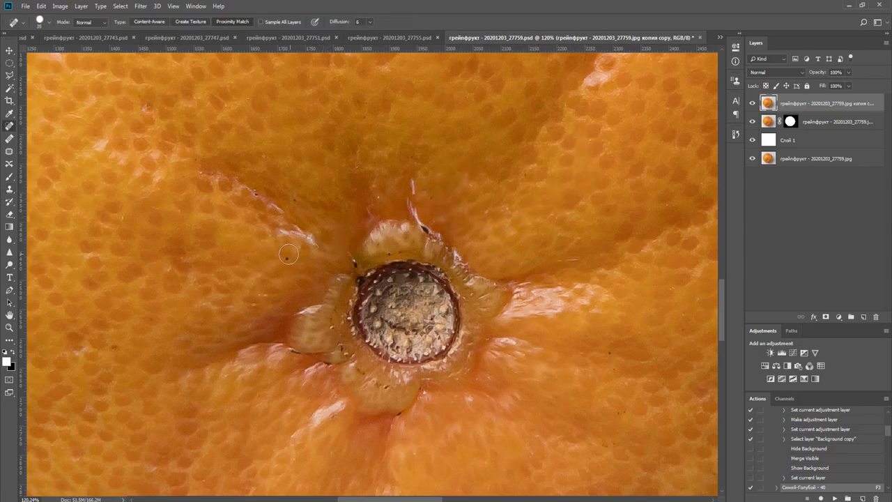
pyautogui.click(288, 257)
# Copy the grapefruit mask onto the retouched top layer and delete the three layers beneath it.
pyautogui.scroll(-6, 461, 389)
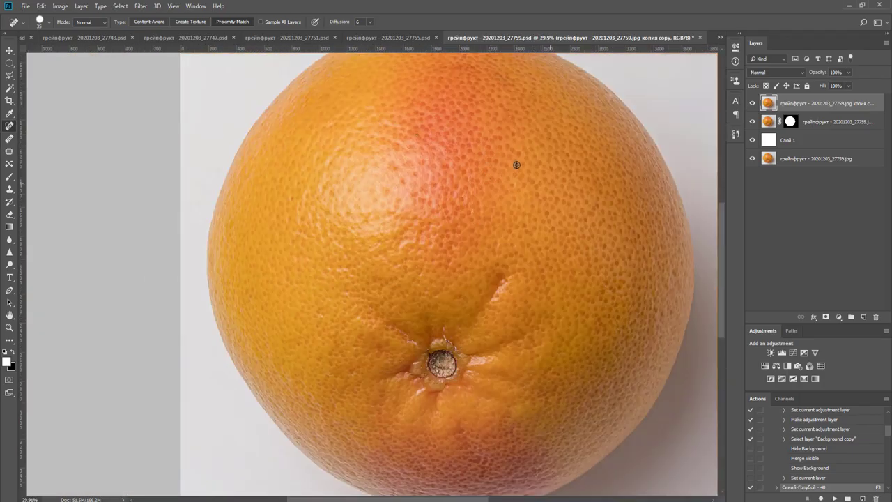
pyautogui.scroll(-3, 517, 164)
pyautogui.moveTo(793, 124); pyautogui.dragTo(791, 103)
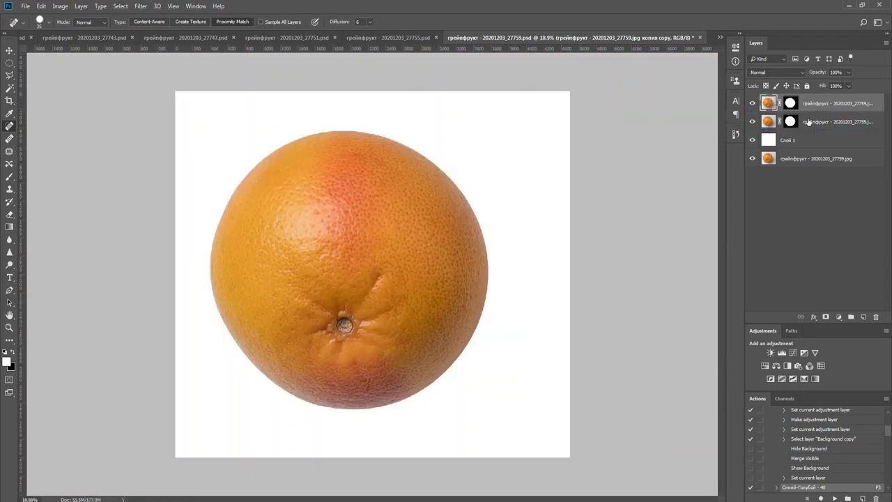
pyautogui.click(805, 122)
pyautogui.keyDown('shift'); pyautogui.click(806, 158); pyautogui.keyUp('shift')
pyautogui.press('Delete')
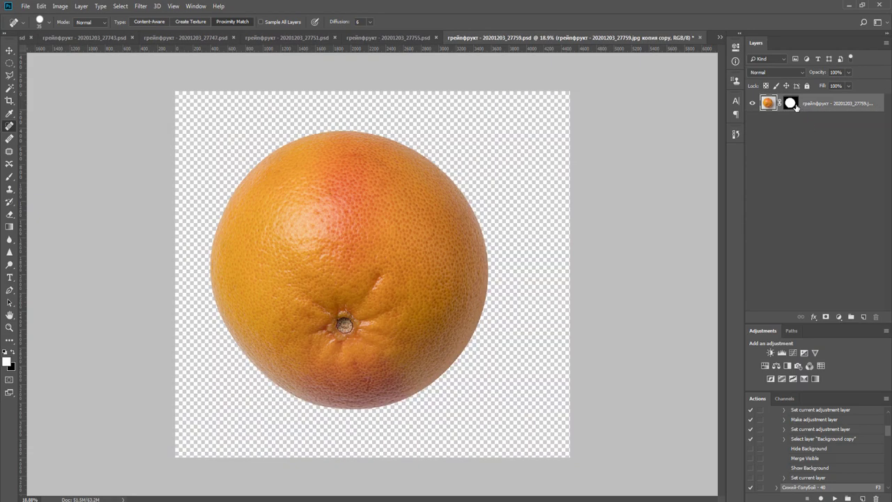
# Duplicate the masked grapefruit layer and delete the mask from the lower of the two layers.
pyautogui.hotkey('ctrl', 'j')
pyautogui.rightClick(791, 122)
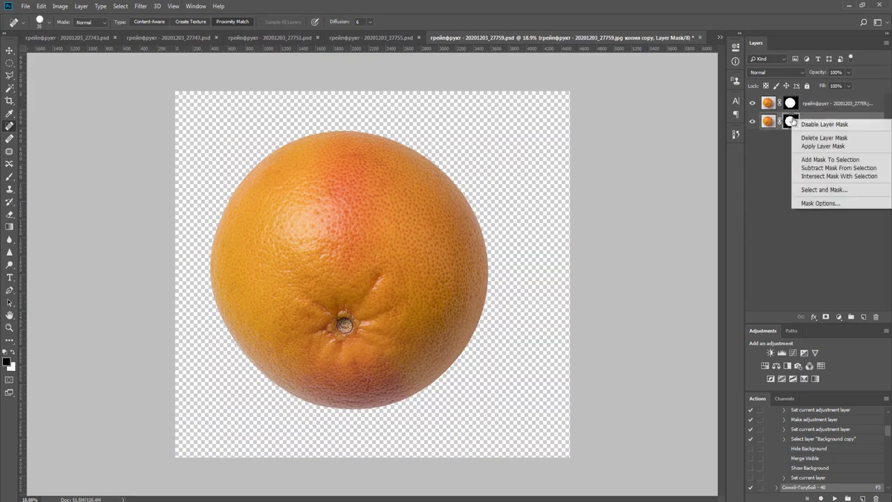
pyautogui.click(818, 137)
# Refine the top layer's mask in Select and Mask with radius 1 px, smooth 1, feather 1.1 px, contrast 8% and shift edge -36%.
pyautogui.rightClick(789, 103)
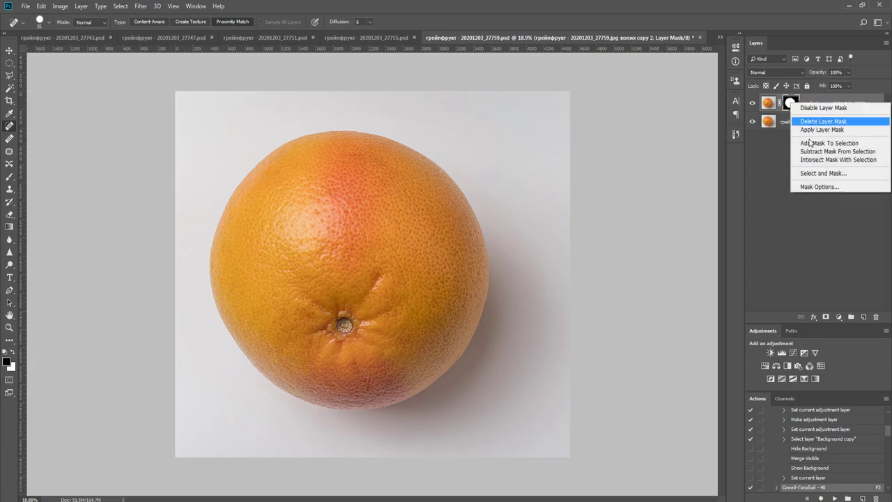
pyautogui.click(818, 173)
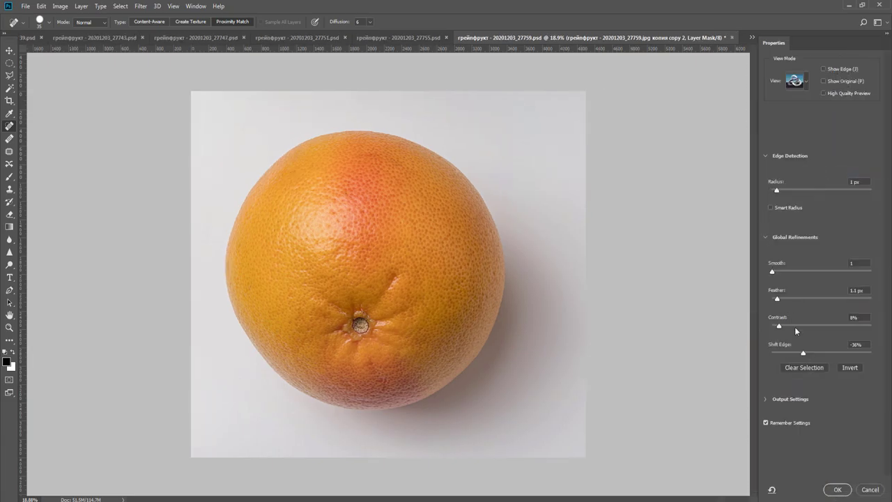
pyautogui.click(839, 490)
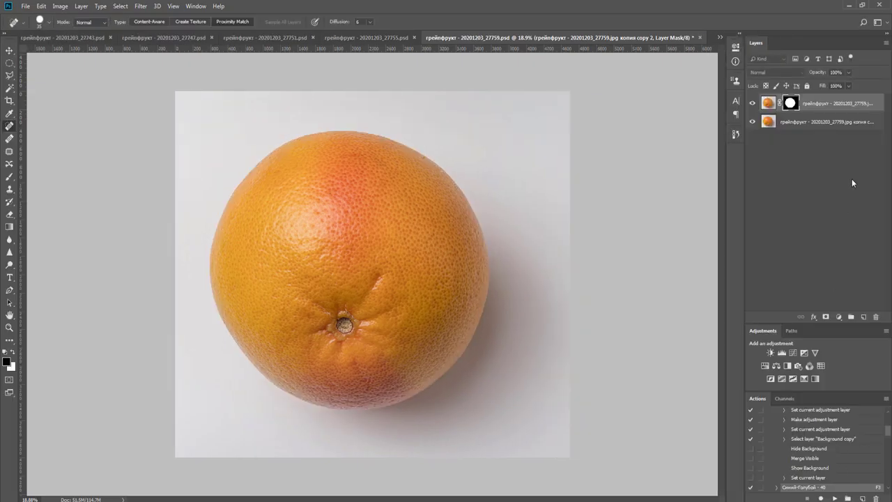
# Add a Curves adjustment directly above the bottom layer and brighten it with a point at input 101, output 162.
pyautogui.click(826, 124)
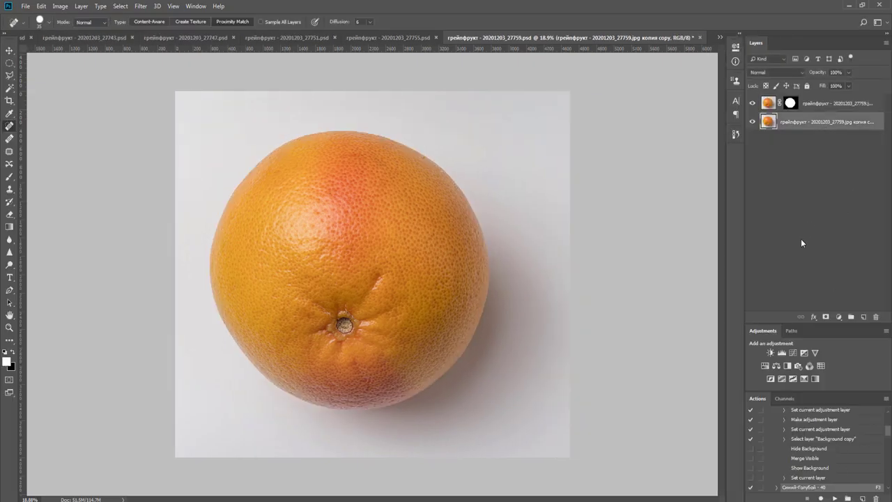
pyautogui.click(778, 73)
pyautogui.click(775, 109)
pyautogui.click(792, 353)
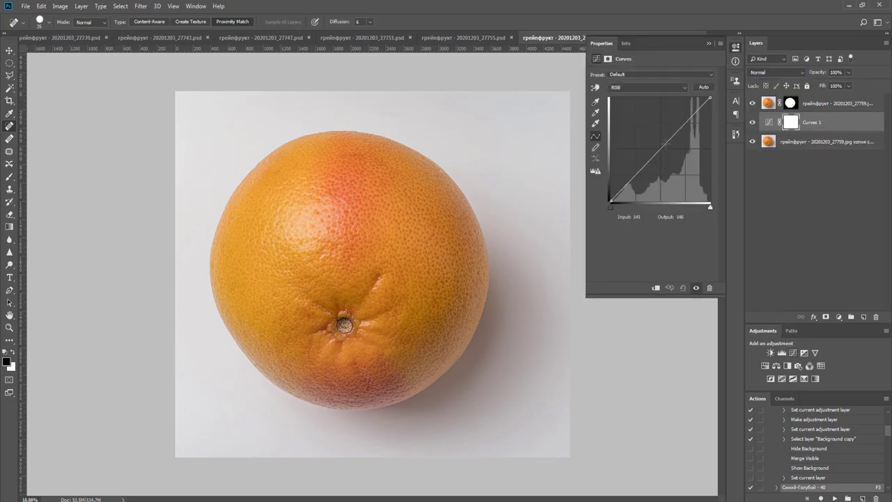
pyautogui.moveTo(666, 144); pyautogui.dragTo(650, 135)
# Switch the canvas surround to the custom white colour and raise the curve point to input 90, output 179.
pyautogui.rightClick(605, 337)
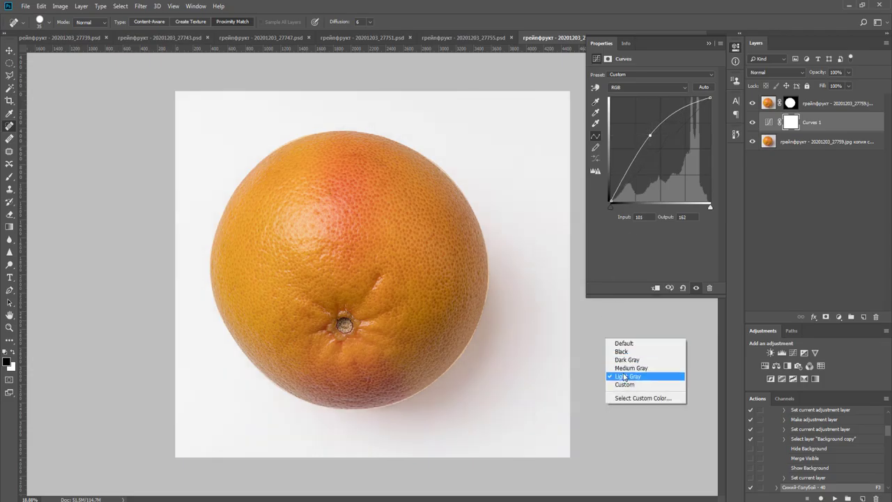
pyautogui.click(631, 384)
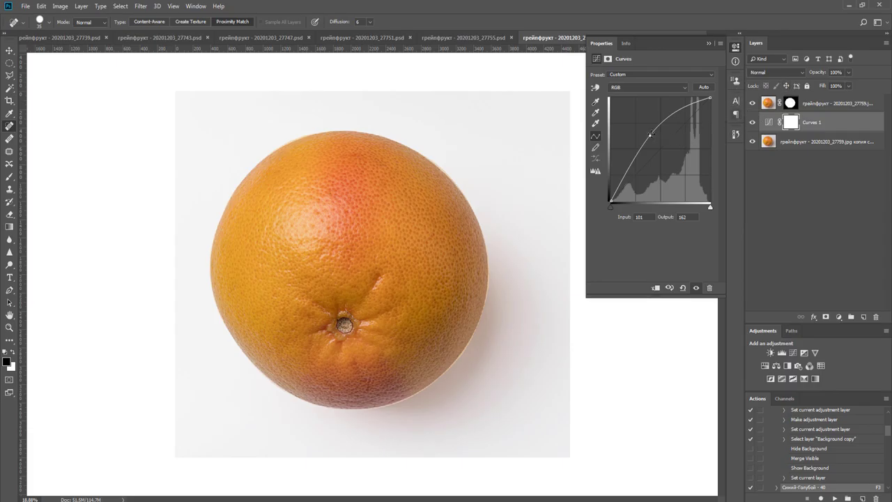
pyautogui.moveTo(650, 134); pyautogui.dragTo(645, 127)
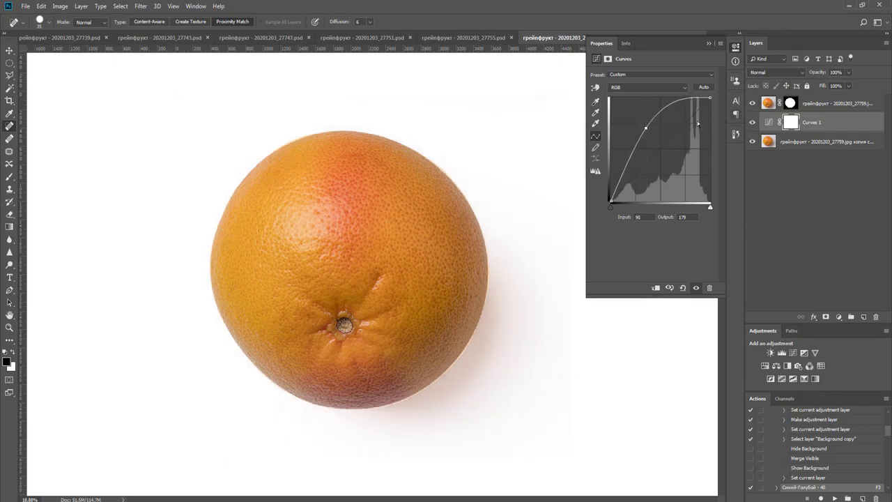
# Paint the Curves mask with a large soft black brush at 33% opacity over the grapefruit and its lower-right shadow to bring the shadow back.
pyautogui.click(791, 123)
pyautogui.press('b')
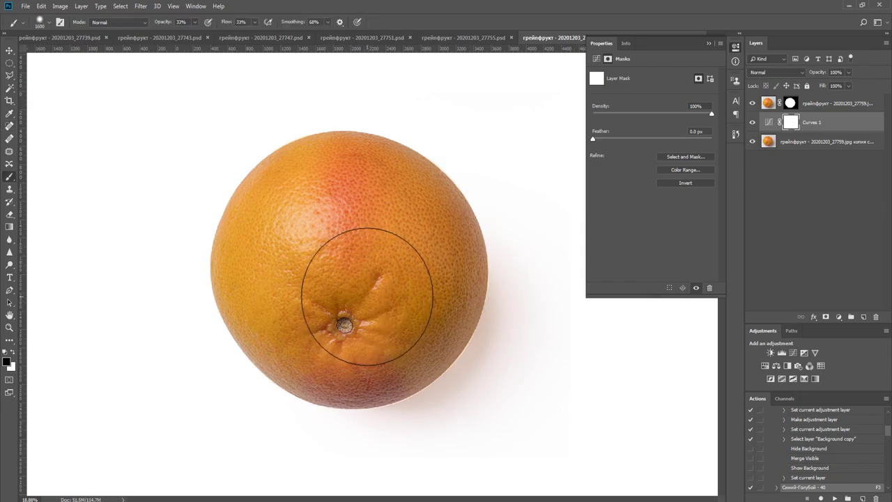
pyautogui.press(']')
pyautogui.press(']')
pyautogui.press(']')
pyautogui.press(']')
pyautogui.press(']')
pyautogui.press(']')
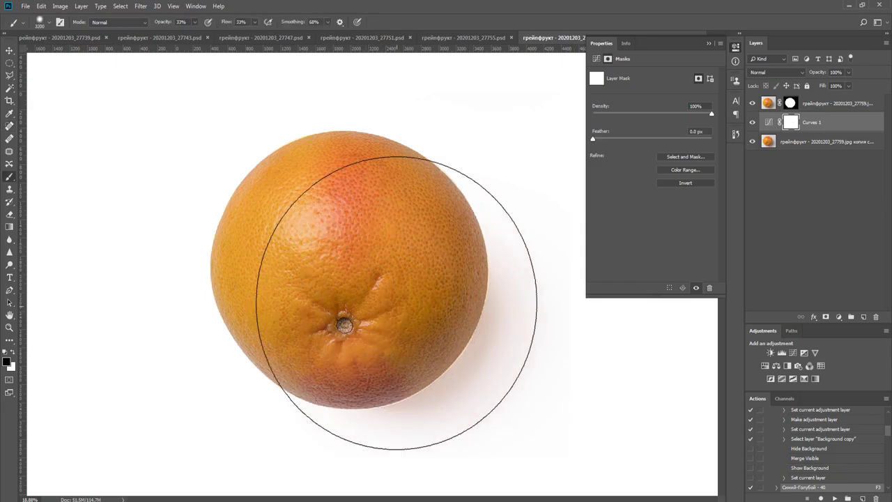
pyautogui.press(']')
pyautogui.press(']')
pyautogui.press(']')
pyautogui.click(381, 298)
pyautogui.press('[')
pyautogui.press('[')
pyautogui.press('[')
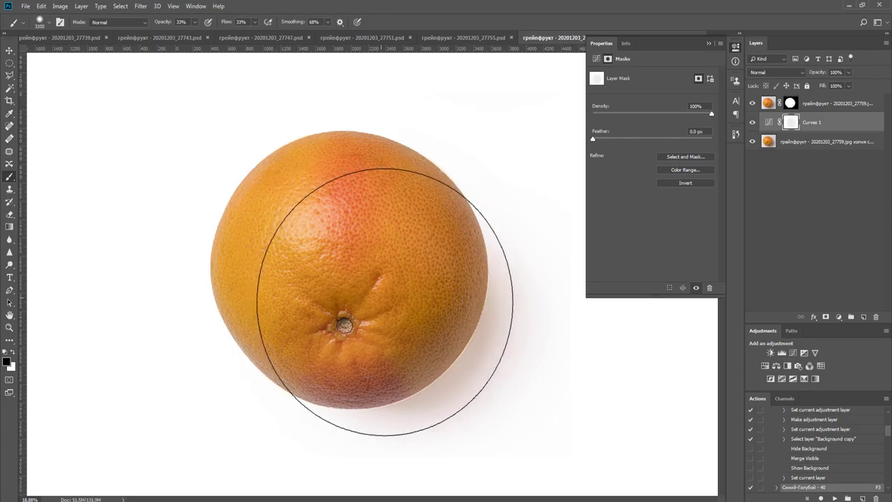
pyautogui.press('[')
pyautogui.press('[')
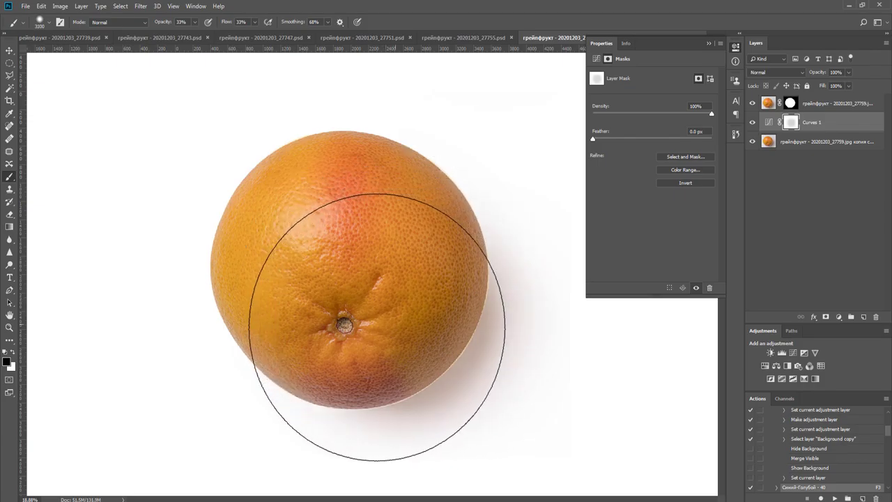
pyautogui.click(349, 329)
pyautogui.press('[')
pyautogui.press('[')
pyautogui.press('[')
pyautogui.press('[')
pyautogui.press('[')
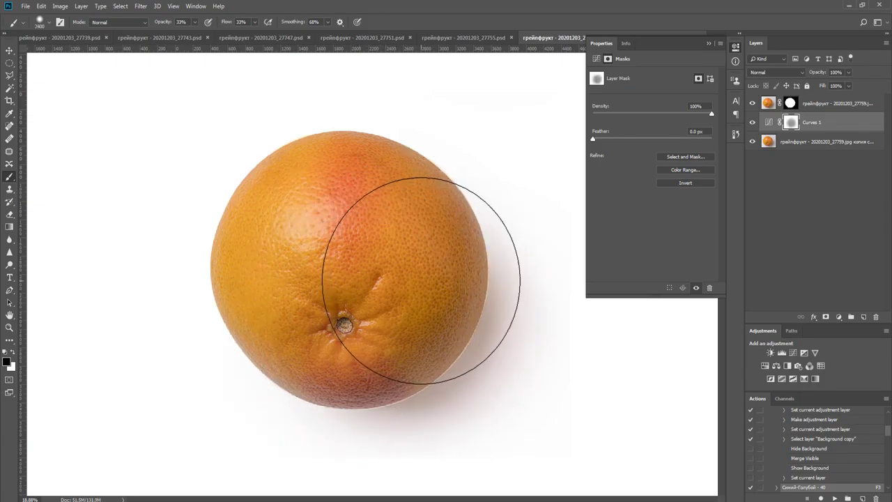
pyautogui.click(421, 282)
pyautogui.press(']')
pyautogui.press(']')
pyautogui.press(']')
pyautogui.press('[')
pyautogui.press('[')
pyautogui.press('[')
pyautogui.press('[')
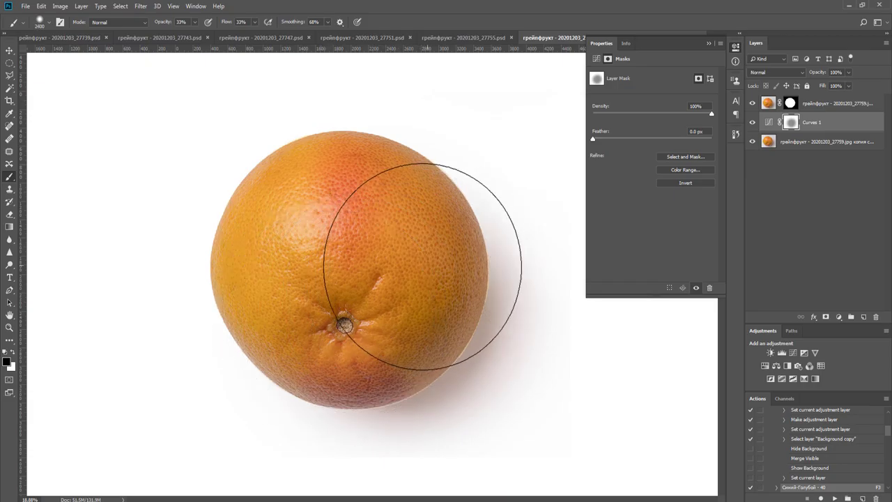
pyautogui.click(405, 265)
pyautogui.press('[')
pyautogui.press('[')
pyautogui.press(']')
pyautogui.press(']')
pyautogui.press(']')
pyautogui.press(']')
pyautogui.press(']')
pyautogui.press(']')
pyautogui.press(']')
pyautogui.press(']')
pyautogui.press(']')
pyautogui.press(']')
pyautogui.press(']')
pyautogui.press(']')
pyautogui.press(']')
pyautogui.press(']')
pyautogui.press(']')
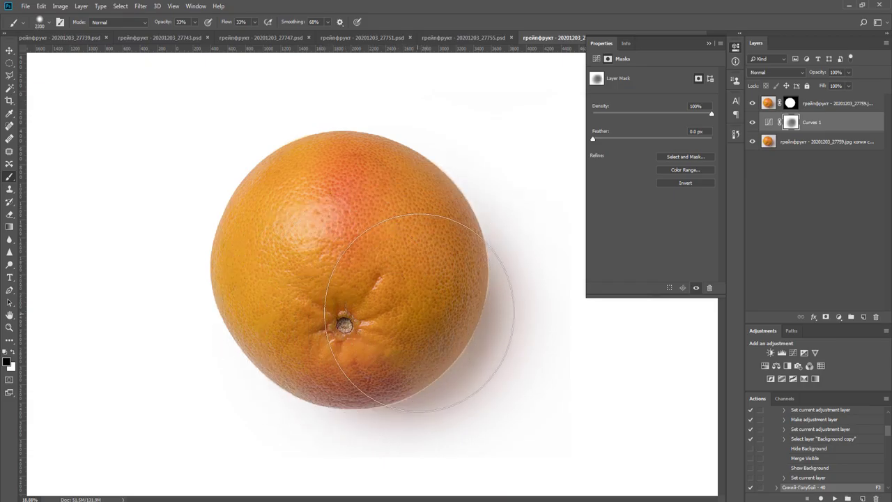
pyautogui.click(402, 318)
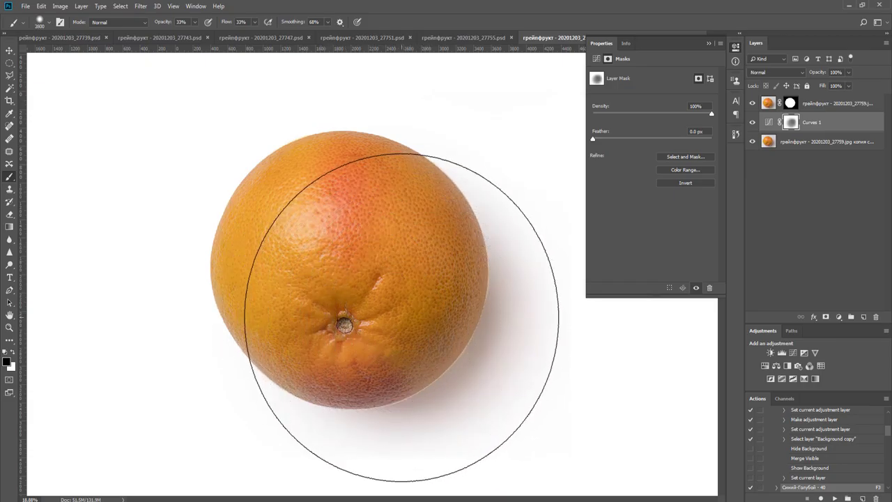
pyautogui.press('[')
pyautogui.press('[')
pyautogui.press('[')
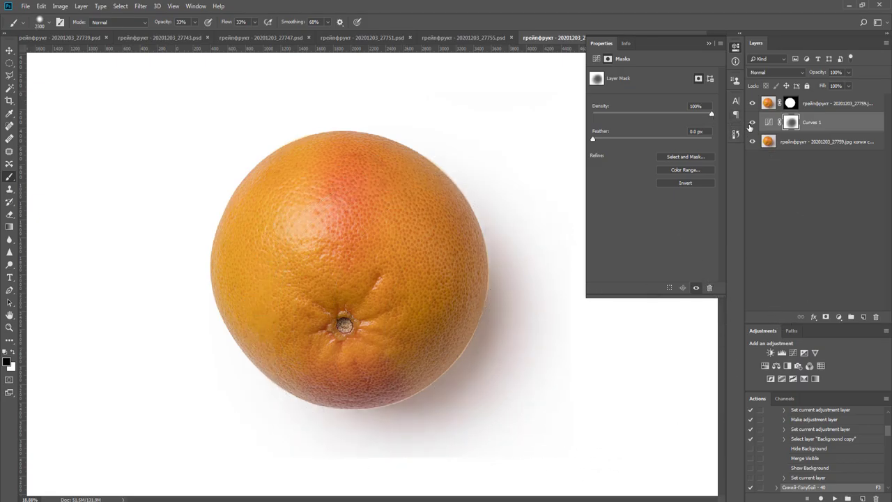
# Raise the Curves point to input 77, output 180 and clip the adjustment to the bottom grapefruit layer.
pyautogui.click(769, 121)
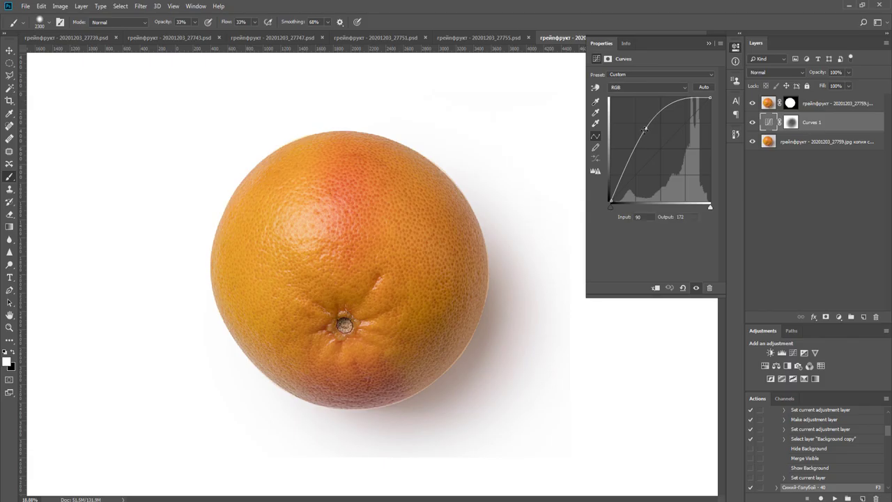
pyautogui.moveTo(645, 129); pyautogui.dragTo(641, 128)
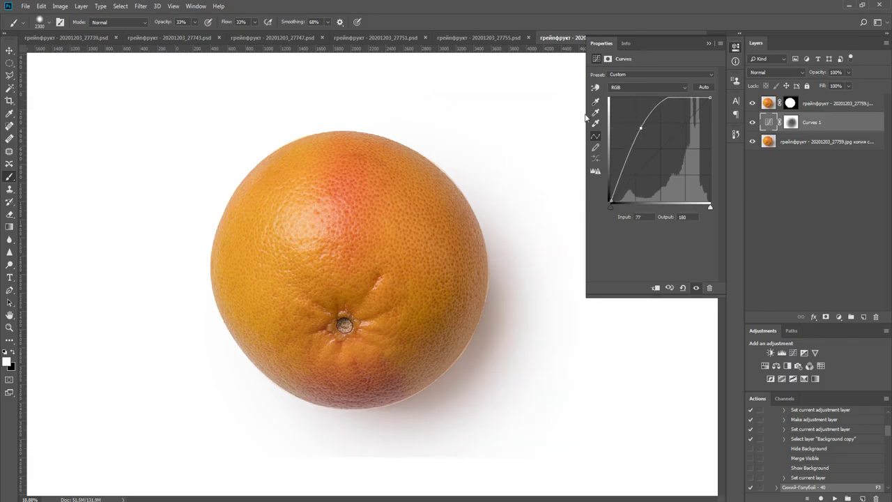
pyautogui.press('v')
pyautogui.click(796, 142)
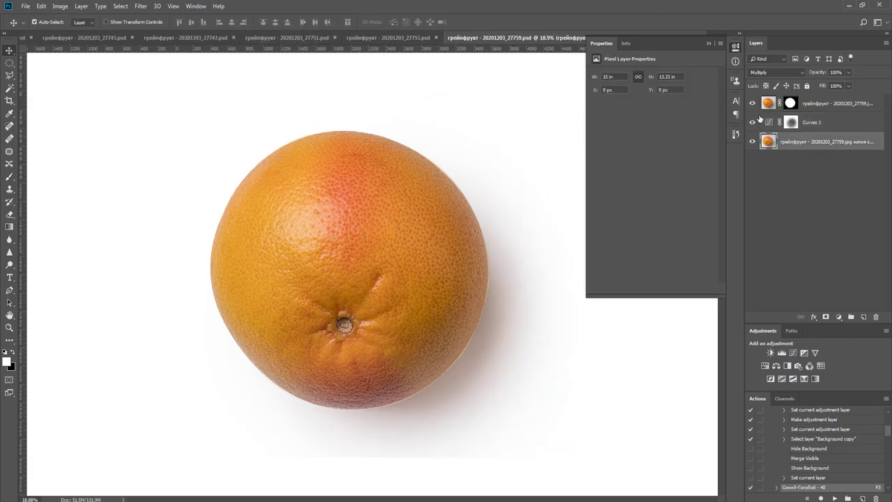
pyautogui.click(820, 126)
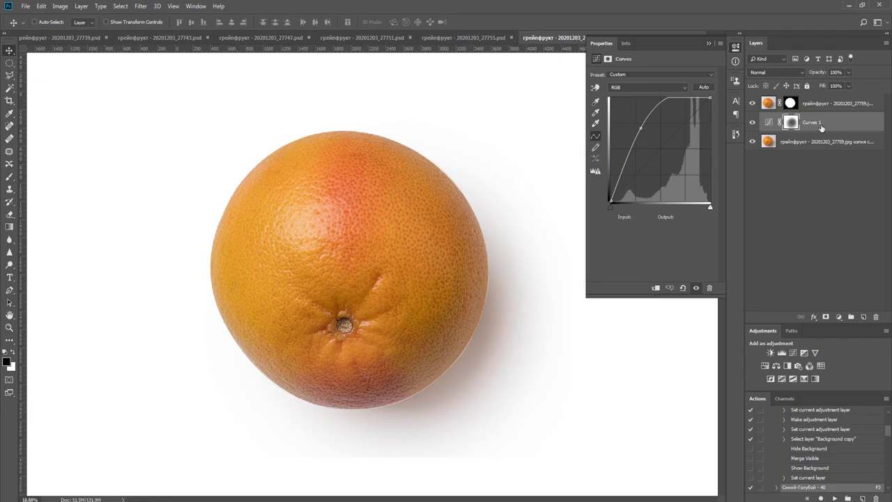
pyautogui.hotkey('ctrl', 'alt', 'g')
pyautogui.click(810, 152)
pyautogui.click(782, 136)
pyautogui.click(145, 6)
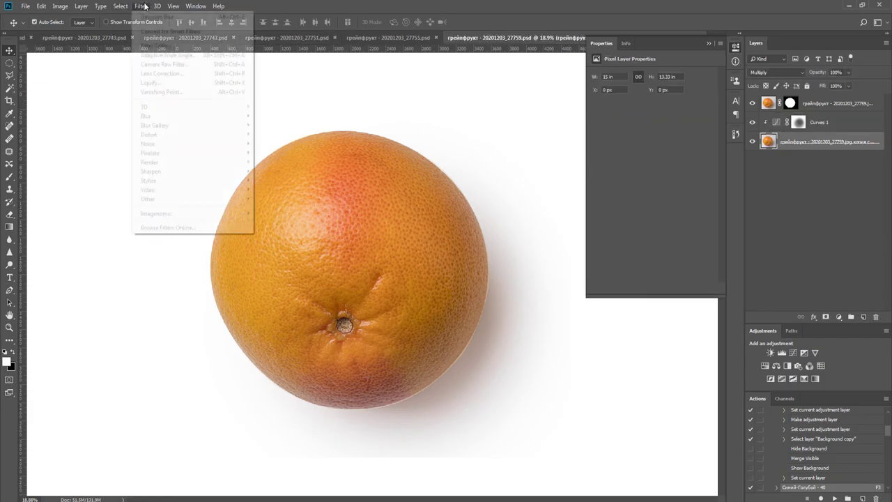
pyautogui.click(517, 244)
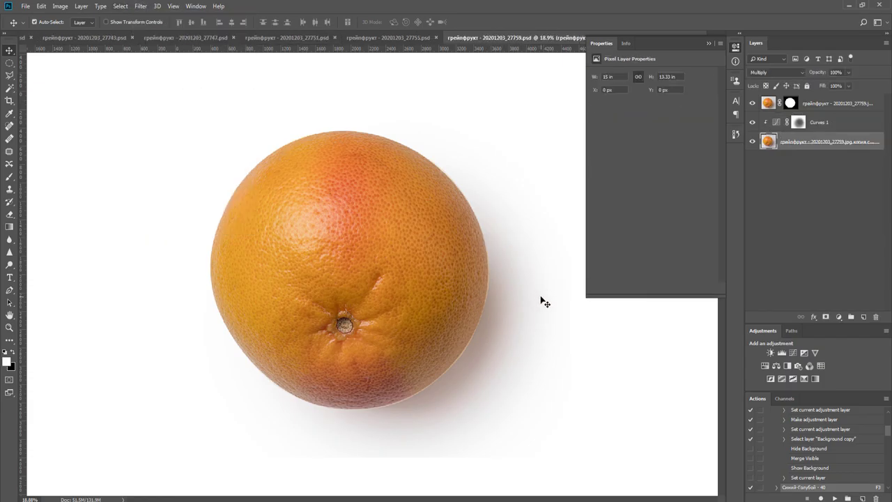
# Inspect the fruit's shadow edge, collapse the layer properties and switch the canvas surround to light gray.
pyautogui.scroll(3, 487, 329)
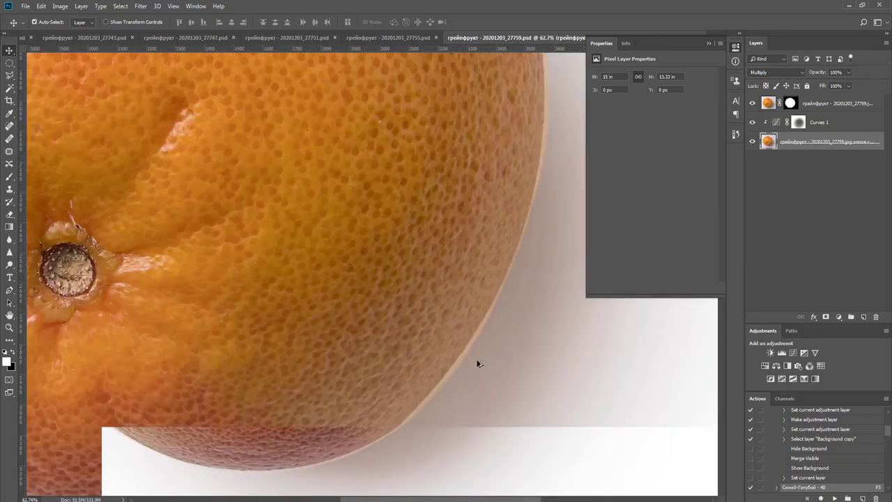
pyautogui.scroll(-4, 486, 363)
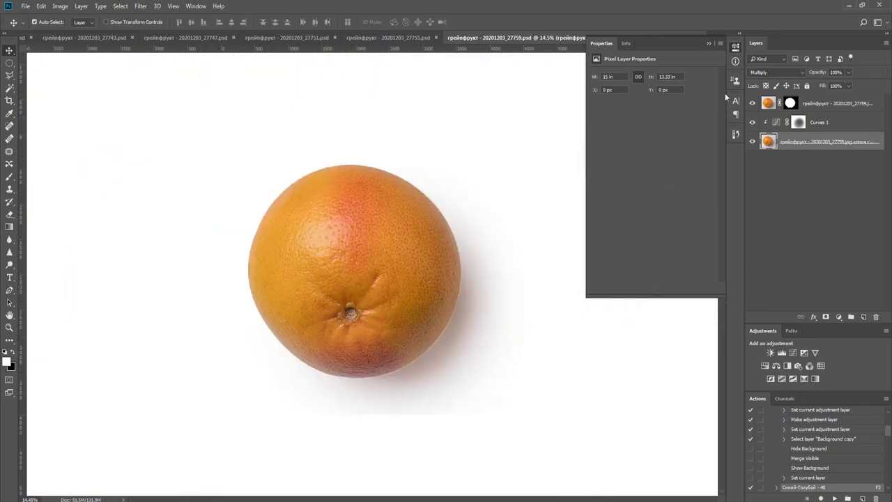
pyautogui.click(733, 50)
pyautogui.rightClick(681, 98)
pyautogui.click(701, 136)
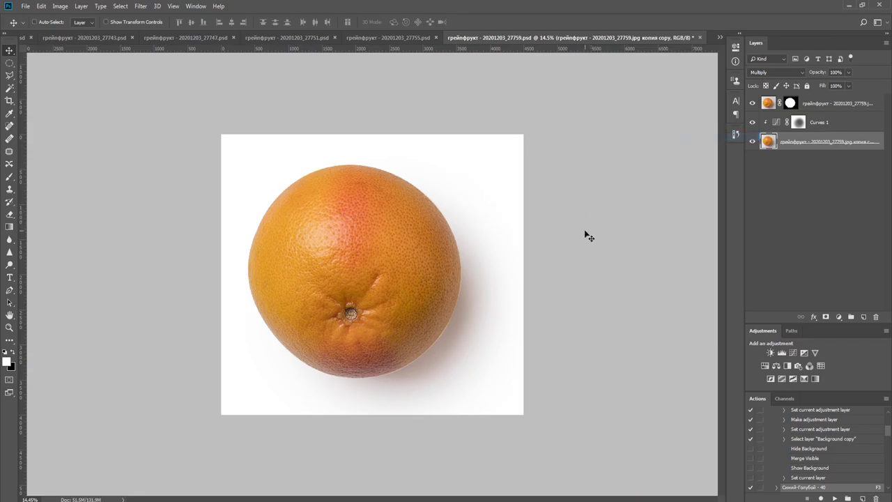
# Scale the bottom grapefruit layer around its centre to about 98.3% with Free Transform.
pyautogui.hotkey('ctrl', 't')
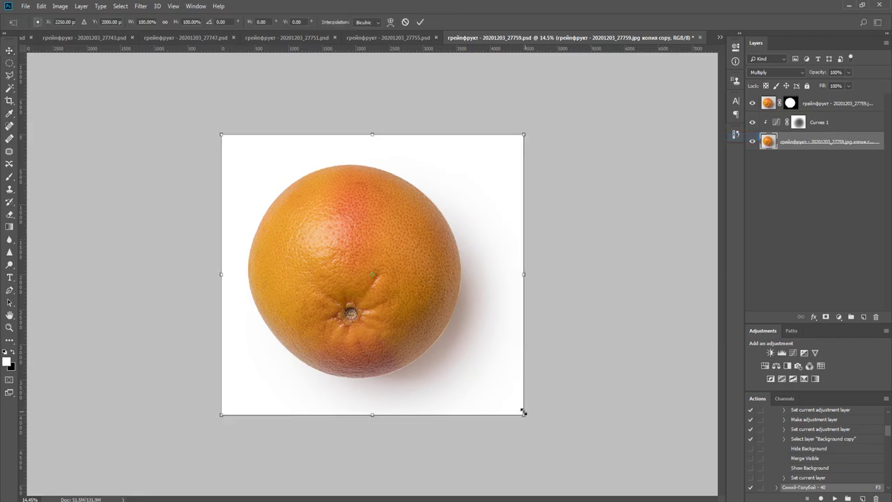
pyautogui.moveTo(524, 413); pyautogui.dragTo(520, 411)
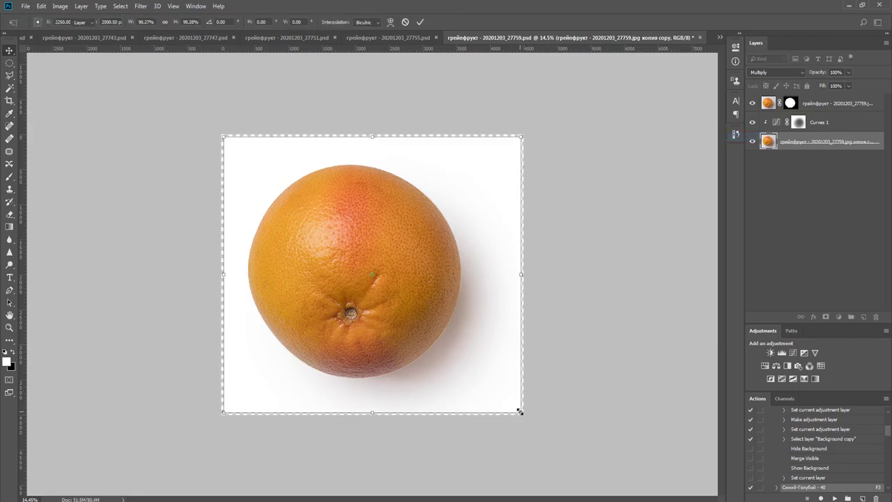
pyautogui.press('Return')
pyautogui.press('Return')
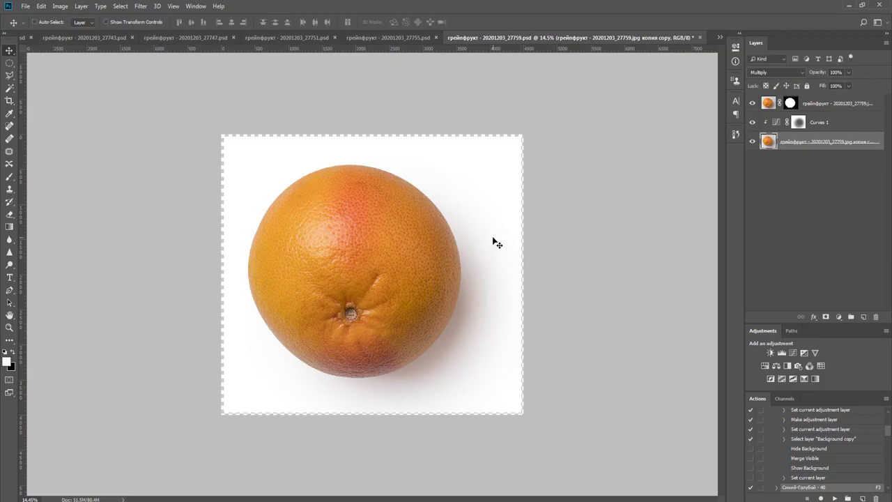
# Crop the canvas slightly tighter at 4500 × 4000 px, 300 px/in, and close the document with its changes saved.
pyautogui.scroll(3, 494, 174)
pyautogui.press('c')
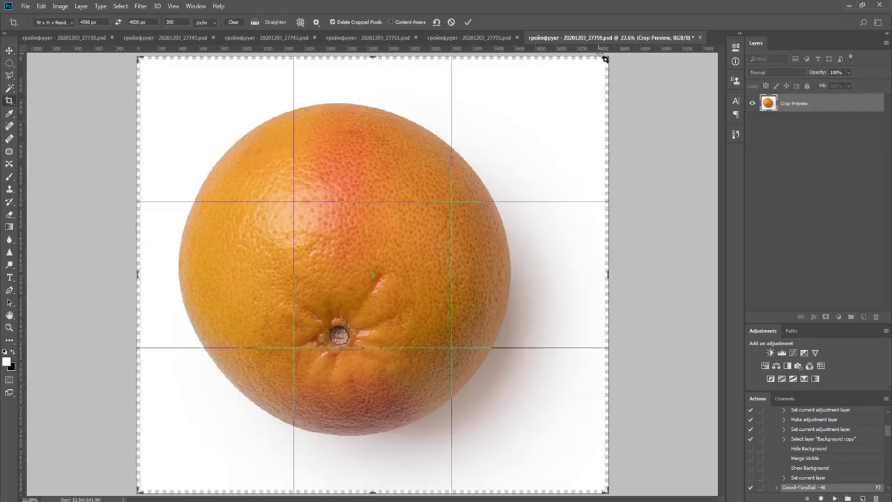
pyautogui.moveTo(605, 58); pyautogui.dragTo(602, 61)
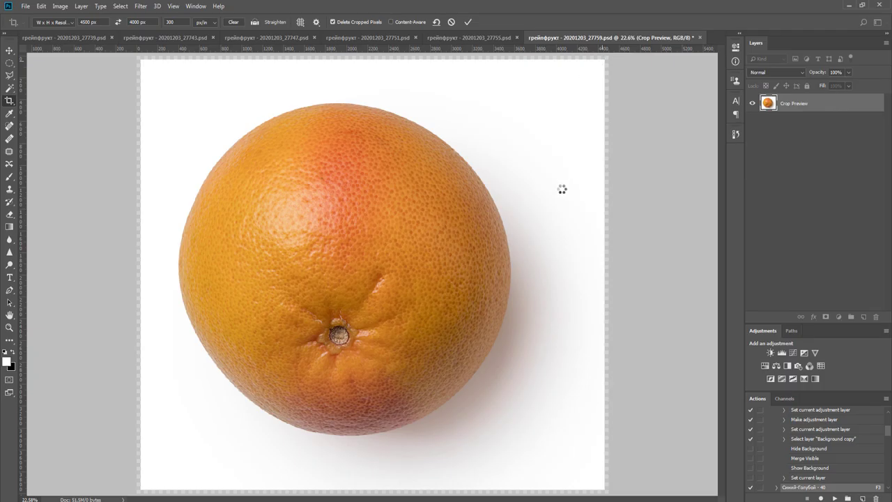
pyautogui.press('v')
pyautogui.hotkey('ctrl', 'w')
pyautogui.press('Return')
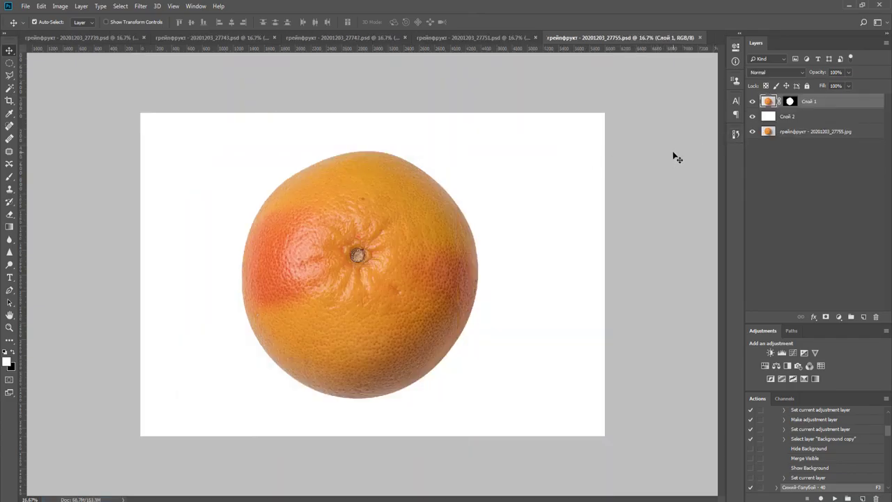
# Duplicate the masked layer Слой 1 and delete the mask from the copy.
pyautogui.hotkey('ctrl', 'j')
pyautogui.rightClick(790, 101)
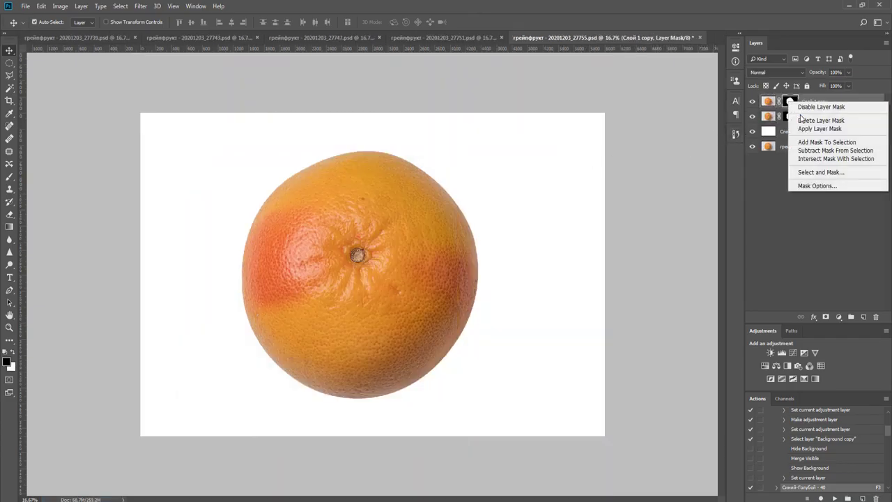
pyautogui.click(814, 121)
# Crop the image to 4500 × 4000 px at 300 px/in, placing the grapefruit slightly left of centre so the shadow fits.
pyautogui.press('c')
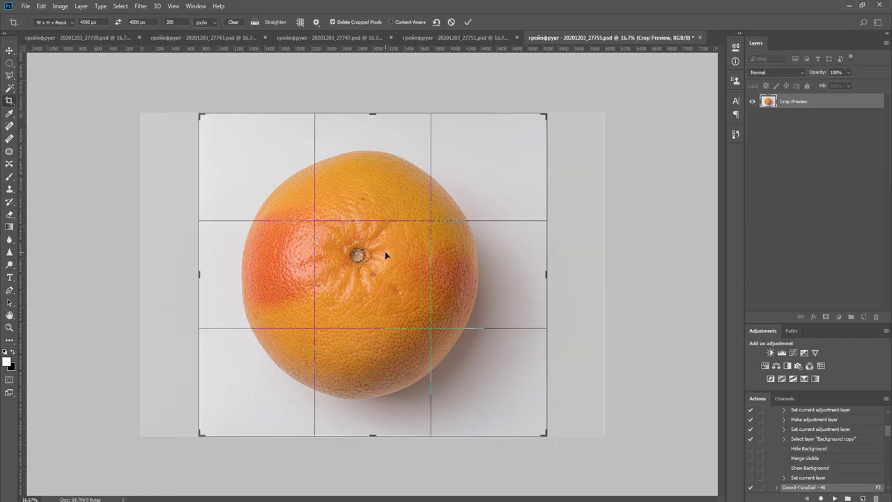
pyautogui.moveTo(395, 256); pyautogui.dragTo(388, 258)
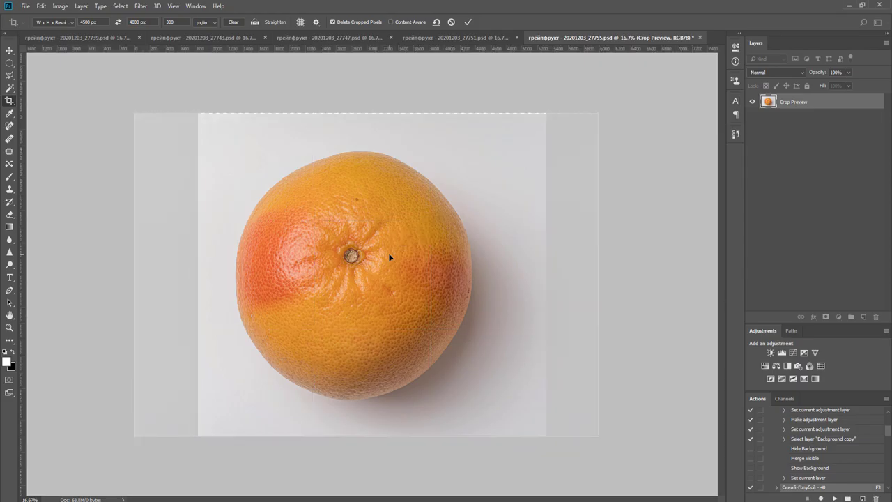
pyautogui.press('v')
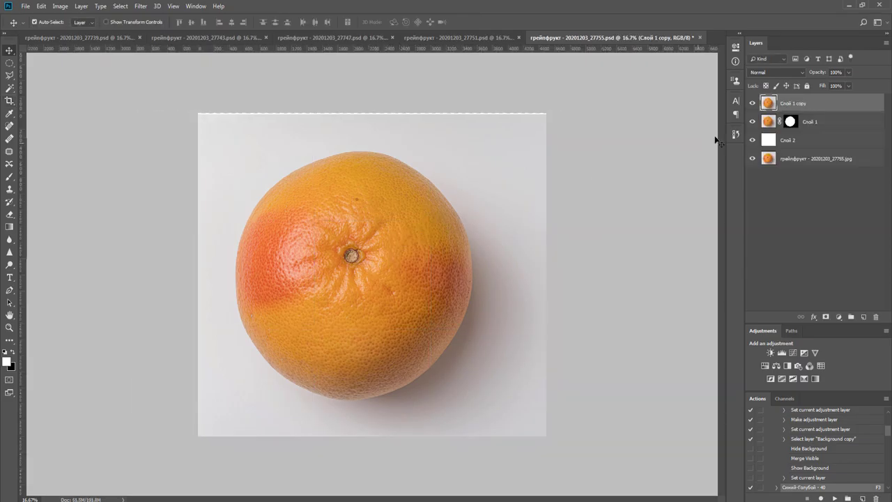
# Remove the brown blemish and the dark speck above the stem on Слой 1 copy with the Spot Healing Brush.
pyautogui.press('j')
pyautogui.scroll(5, 363, 202)
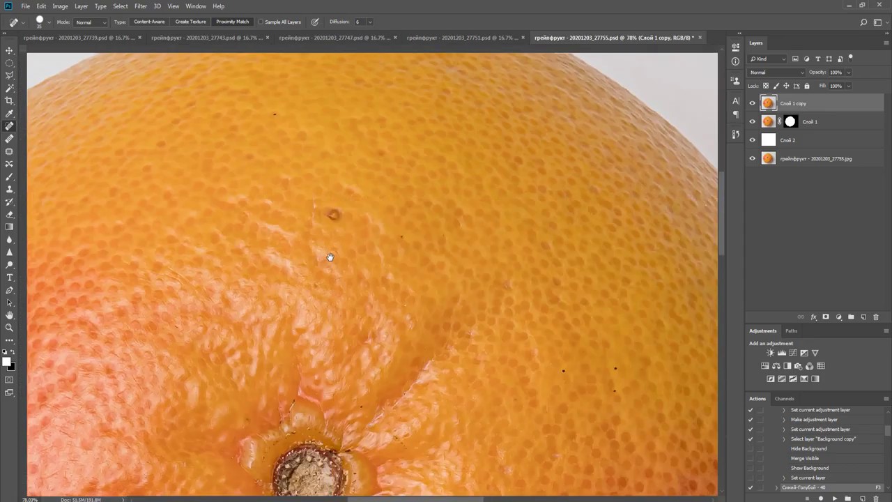
pyautogui.hotkey('ctrl', 'r')
pyautogui.click(335, 222)
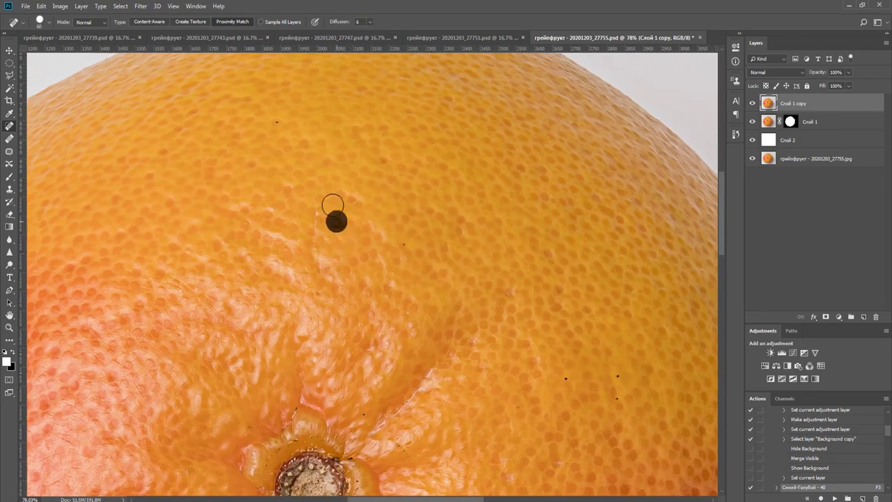
pyautogui.click(279, 118)
pyautogui.moveTo(511, 154); pyautogui.dragTo(482, 329)
pyautogui.moveTo(352, 342); pyautogui.dragTo(377, 242)
pyautogui.hotkey('ctrl', 'r')
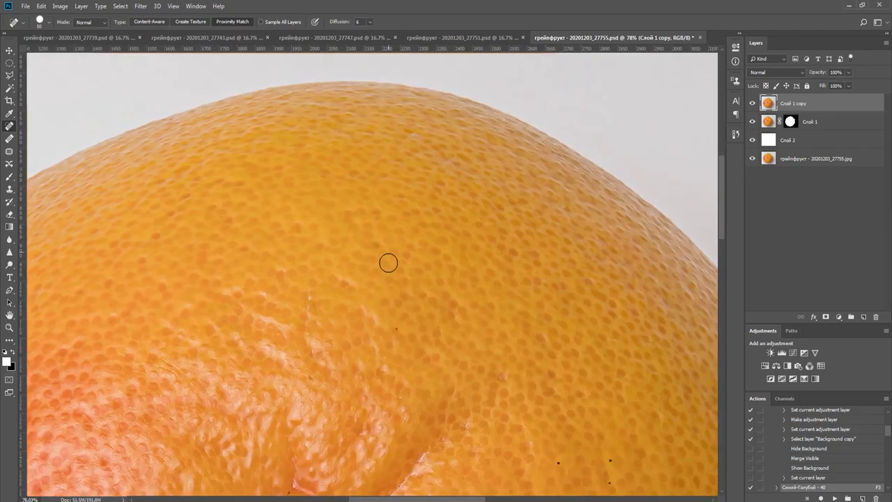
# Heal the black specks on the peel to the upper right of the stem.
pyautogui.moveTo(528, 357); pyautogui.dragTo(350, 127)
pyautogui.click(381, 235)
pyautogui.click(432, 253)
pyautogui.click(430, 230)
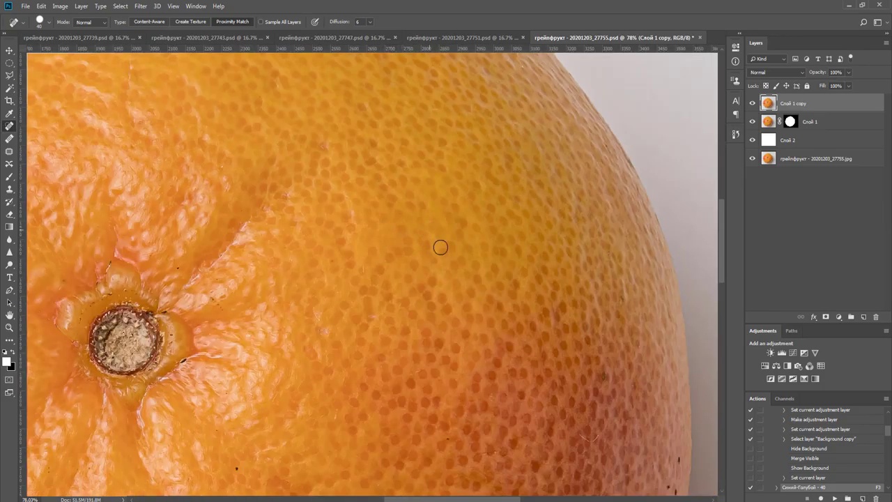
# Heal the dark specks along the grapefruit's right edge and the bright blemish and specks near the stem.
pyautogui.moveTo(483, 313); pyautogui.dragTo(466, 123)
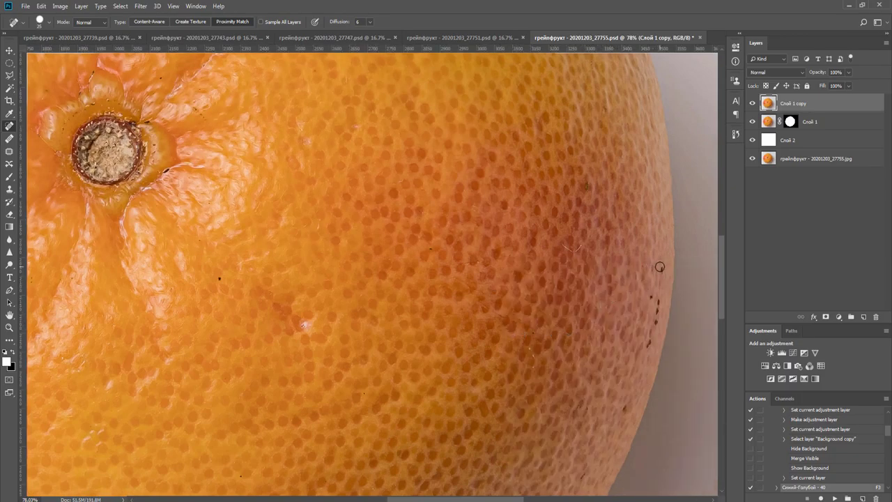
pyautogui.moveTo(660, 267); pyautogui.dragTo(661, 286)
pyautogui.moveTo(657, 300); pyautogui.dragTo(649, 325)
pyautogui.moveTo(314, 315); pyautogui.dragTo(290, 318)
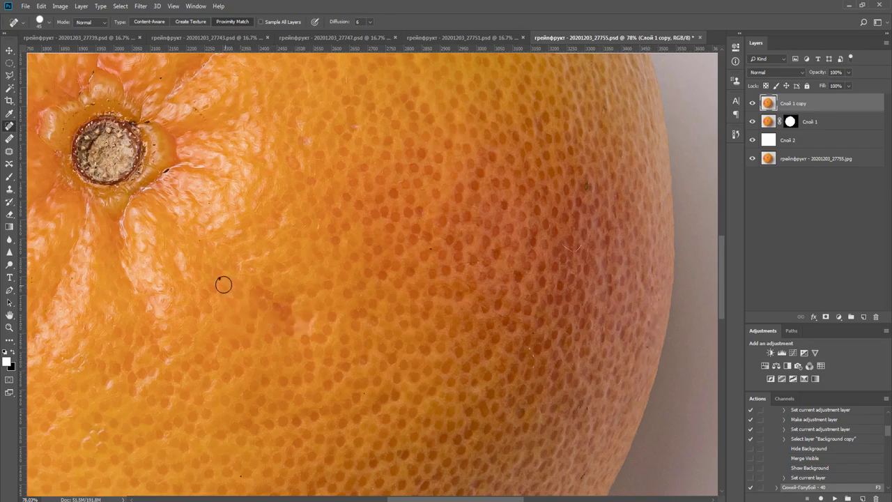
pyautogui.click(165, 175)
# Heal the small dark and pale scratches near the grapefruit's lower right edge with the Spot Healing Brush.
pyautogui.moveTo(334, 282); pyautogui.dragTo(370, 161)
pyautogui.hotkey('ctrl', 'r')
pyautogui.moveTo(509, 196); pyautogui.dragTo(558, 120)
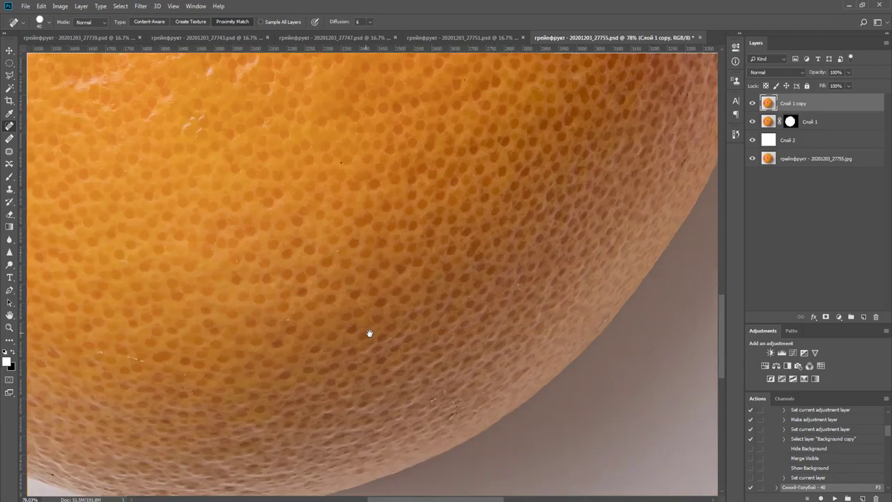
pyautogui.moveTo(370, 333); pyautogui.dragTo(426, 262)
pyautogui.scroll(2, 547, 331)
pyautogui.click(563, 313)
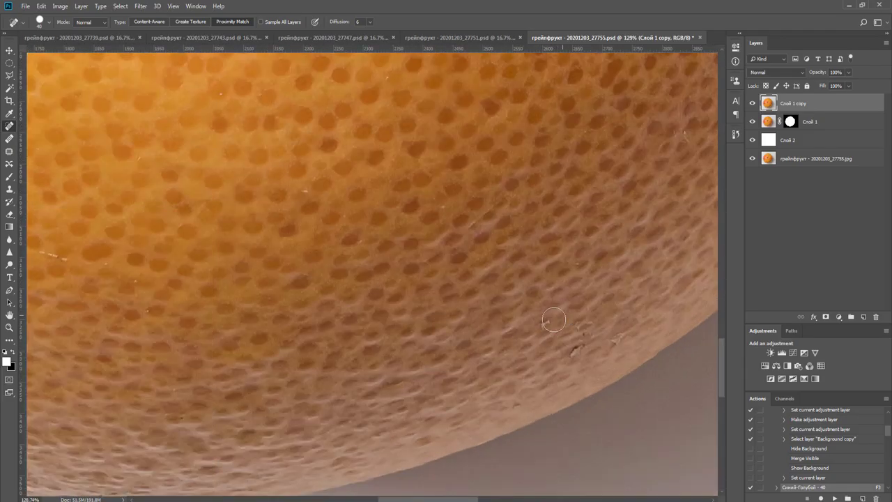
pyautogui.click(545, 326)
pyautogui.click(585, 327)
pyautogui.click(579, 348)
pyautogui.click(617, 342)
pyautogui.click(582, 327)
pyautogui.scroll(-4, 581, 328)
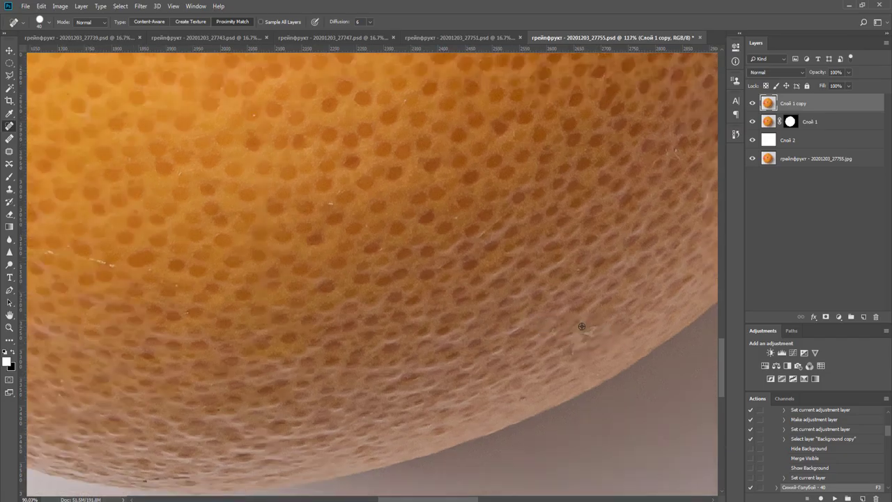
# Heal the pale blemishes on the peel along the grapefruit's lower left side.
pyautogui.moveTo(326, 317); pyautogui.dragTo(494, 335)
pyautogui.moveTo(423, 329); pyautogui.dragTo(565, 378)
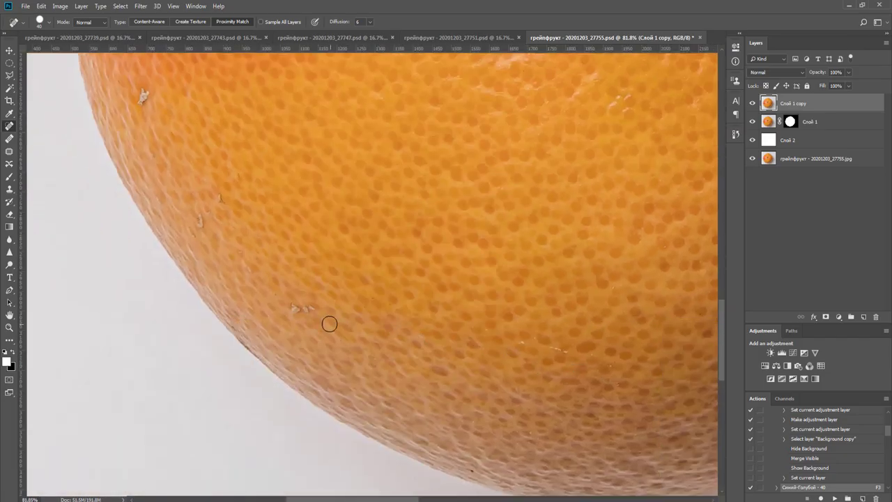
pyautogui.click(314, 309)
pyautogui.click(296, 310)
pyautogui.moveTo(275, 246); pyautogui.dragTo(450, 362)
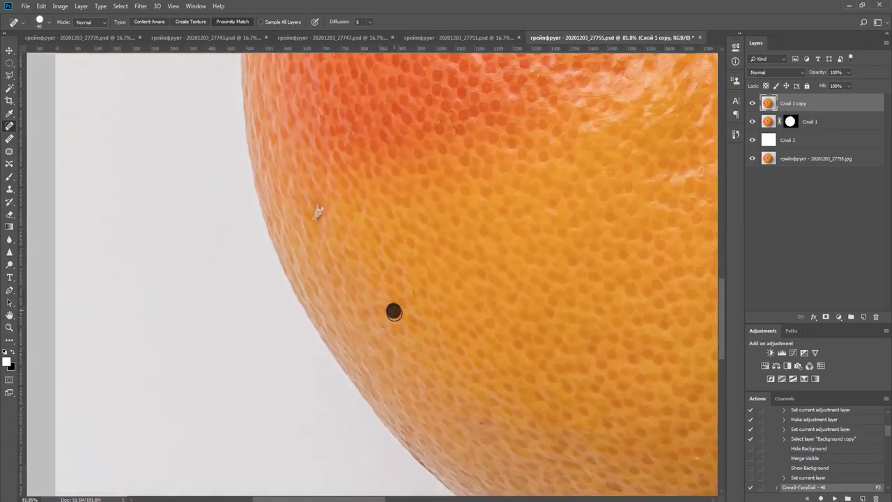
pyautogui.moveTo(366, 198); pyautogui.dragTo(388, 370)
# Heal the white specks on the grapefruit's upper left peel and the thin bright mark above the stem.
pyautogui.moveTo(432, 247)
pyautogui.mouseDown()
pyautogui.moveTo(358, 381)
pyautogui.moveTo(362, 398)
pyautogui.mouseUp()
pyautogui.moveTo(362, 247); pyautogui.dragTo(358, 352)
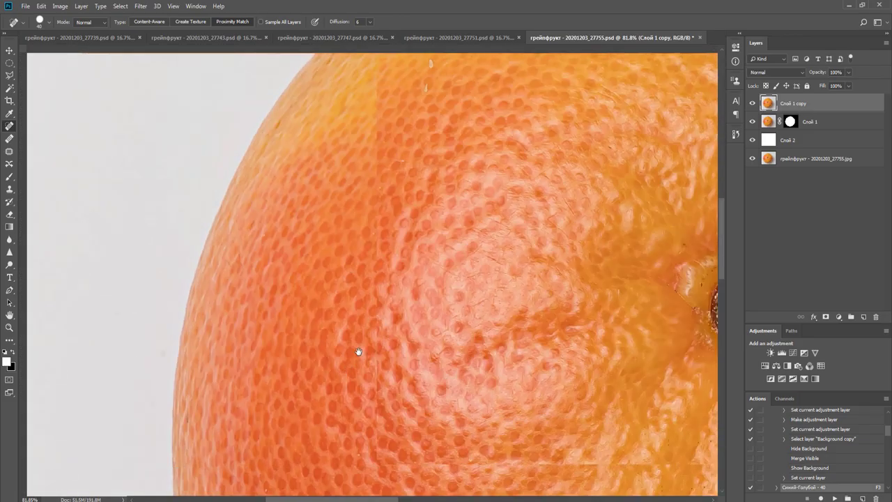
pyautogui.moveTo(396, 270); pyautogui.dragTo(363, 312)
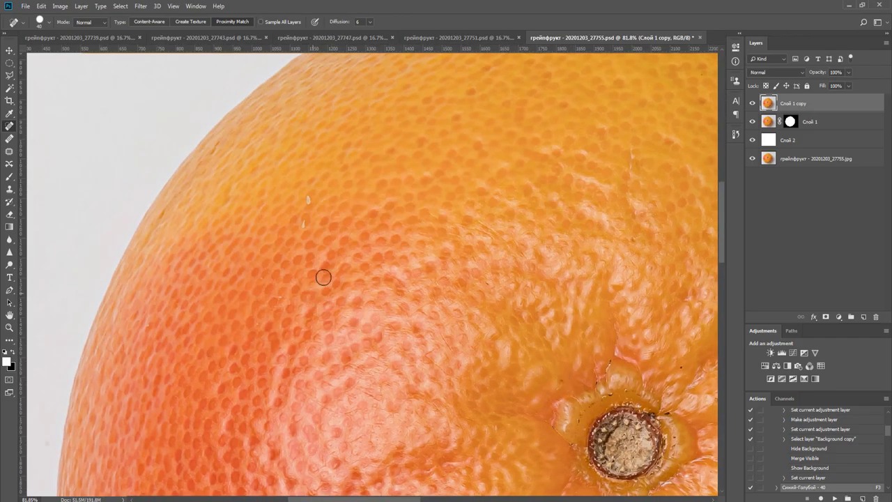
pyautogui.click(311, 202)
pyautogui.moveTo(310, 173); pyautogui.dragTo(367, 202)
pyautogui.moveTo(300, 301); pyautogui.dragTo(212, 407)
pyautogui.scroll(-1, 412, 330)
pyautogui.moveTo(456, 282)
pyautogui.mouseDown()
pyautogui.moveTo(486, 344)
pyautogui.moveTo(366, 313)
pyautogui.mouseUp()
pyautogui.scroll(2, 396, 288)
pyautogui.click(400, 285)
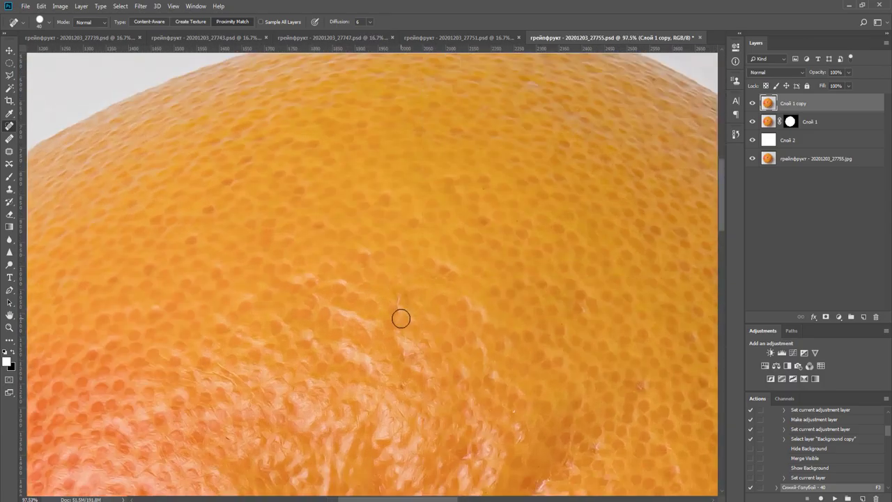
# Heal the small dark specks on the peel around the upper left of the stem.
pyautogui.scroll(-2, 401, 320)
pyautogui.moveTo(418, 319); pyautogui.dragTo(411, 164)
pyautogui.moveTo(421, 354); pyautogui.dragTo(420, 361)
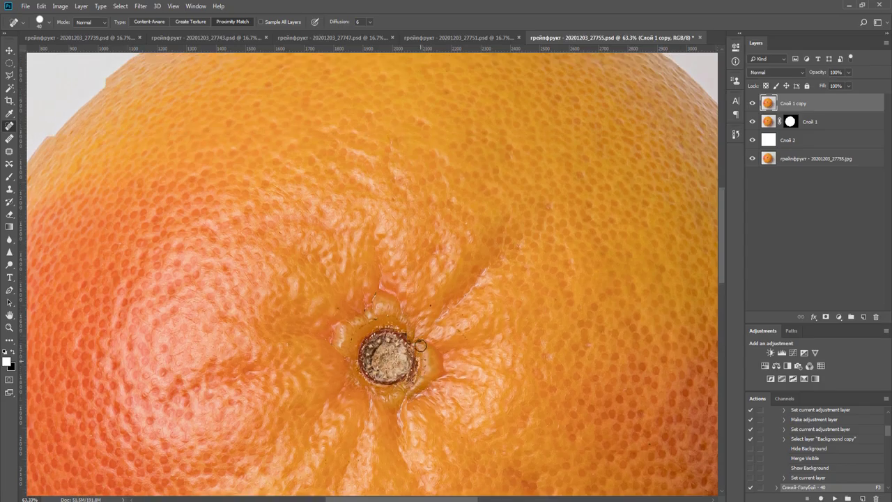
pyautogui.scroll(4, 420, 345)
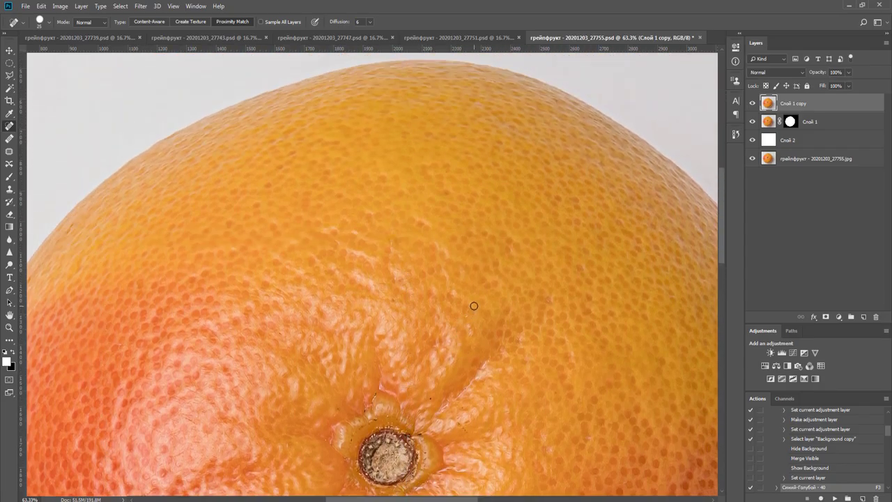
pyautogui.scroll(1, 517, 345)
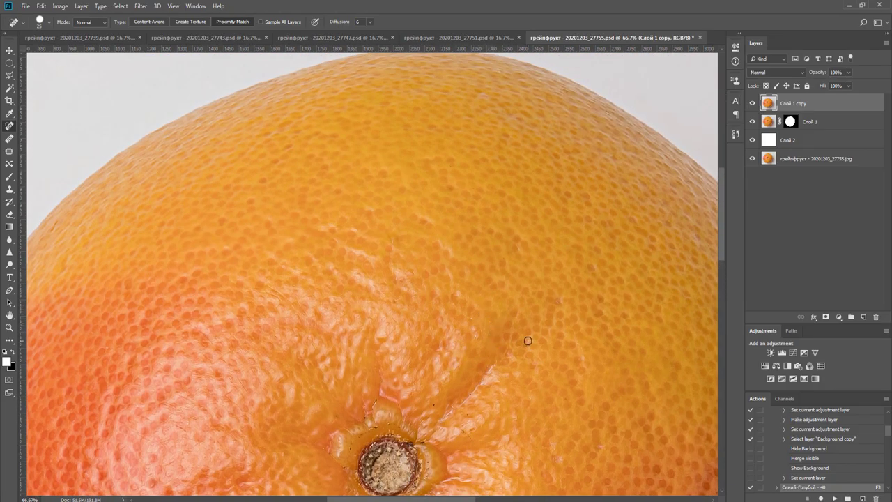
pyautogui.hotkey('ctrl', '+')
pyautogui.hotkey('ctrl', '+')
pyautogui.moveTo(722, 203); pyautogui.dragTo(730, 271)
pyautogui.moveTo(544, 252); pyautogui.dragTo(453, 209)
pyautogui.moveTo(393, 167); pyautogui.dragTo(353, 309)
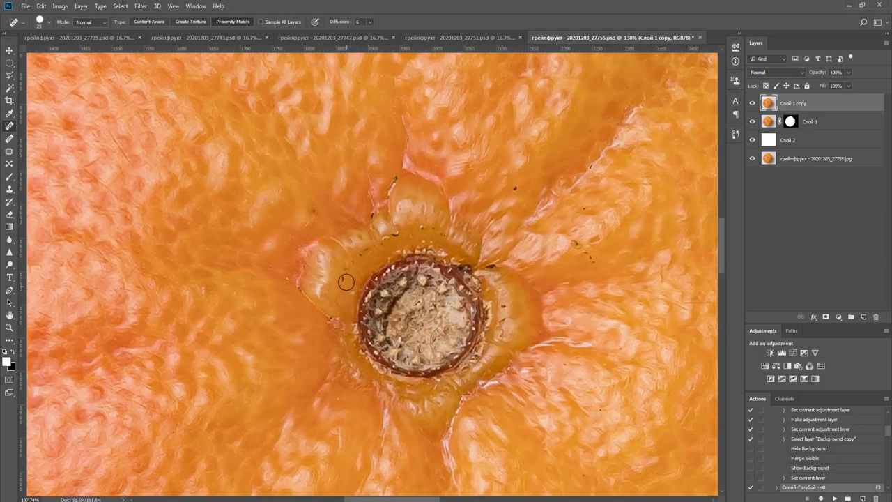
pyautogui.press(']')
pyautogui.press(']')
pyautogui.moveTo(346, 273); pyautogui.dragTo(395, 236)
pyautogui.click(400, 235)
pyautogui.moveTo(398, 179); pyautogui.dragTo(393, 192)
pyautogui.click(374, 211)
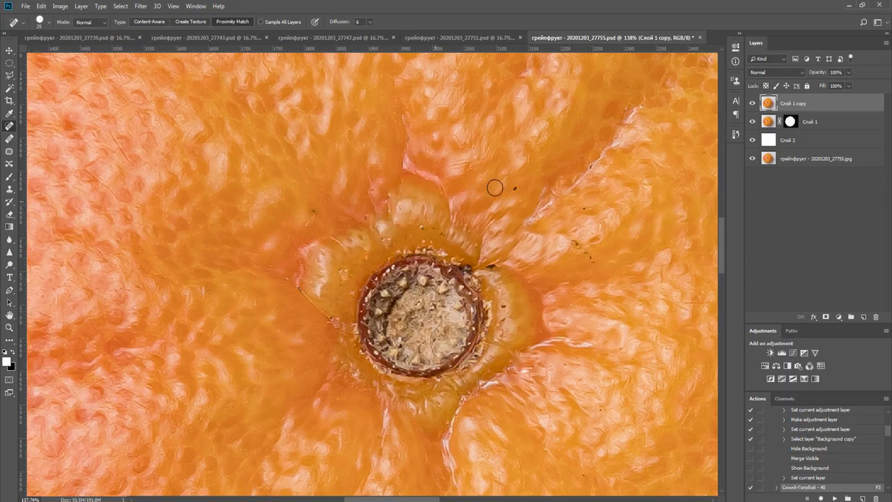
# Heal the black specks on the peel to the right and upper right of the stem.
pyautogui.click(519, 189)
pyautogui.click(591, 261)
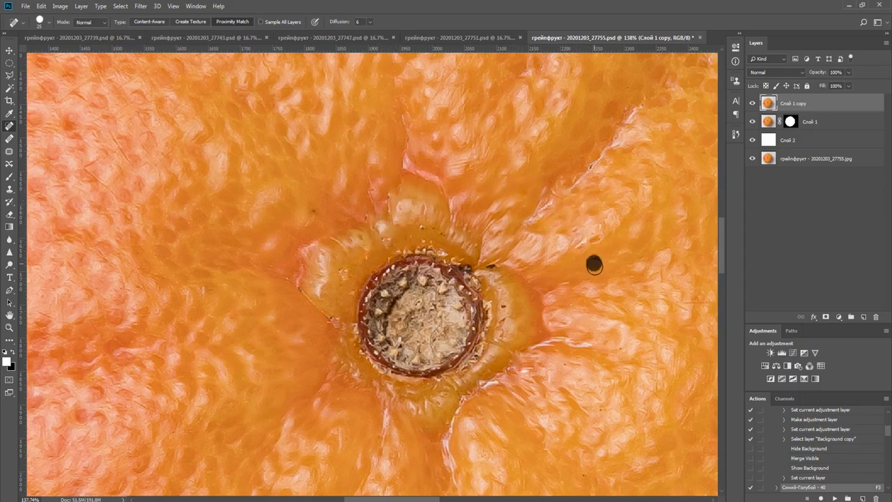
pyautogui.moveTo(510, 302); pyautogui.dragTo(508, 321)
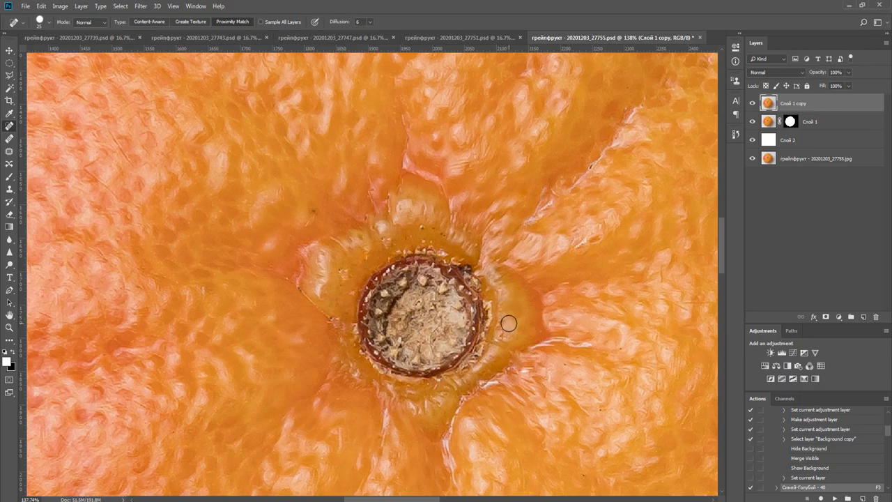
# Copy the layer mask of Слой 1 onto Слой 1 copy.
pyautogui.hotkey('ctrl', '0')
pyautogui.press('v')
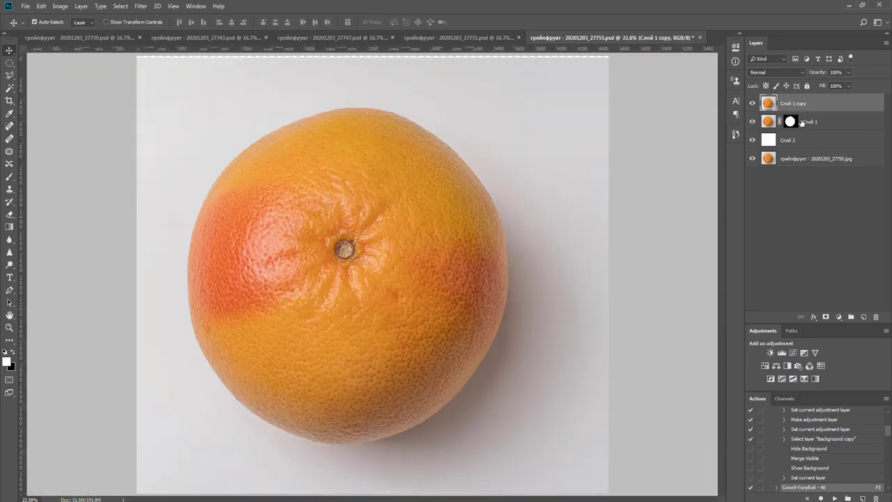
pyautogui.click(789, 123)
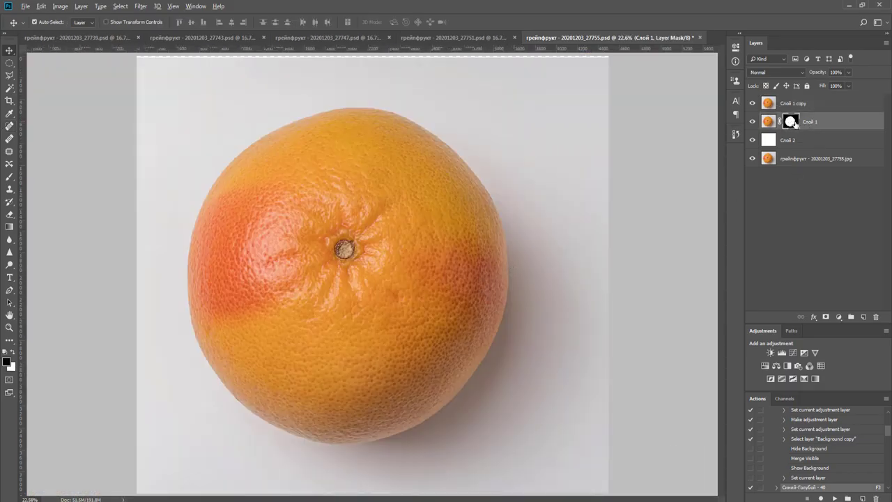
pyautogui.moveTo(794, 122); pyautogui.dragTo(796, 105)
# Delete the layers Слой 1, Слой 2 and the original grapefruit JPG layer, keeping only Слой 1 copy.
pyautogui.click(807, 124)
pyautogui.keyDown('shift'); pyautogui.click(812, 164); pyautogui.keyUp('shift')
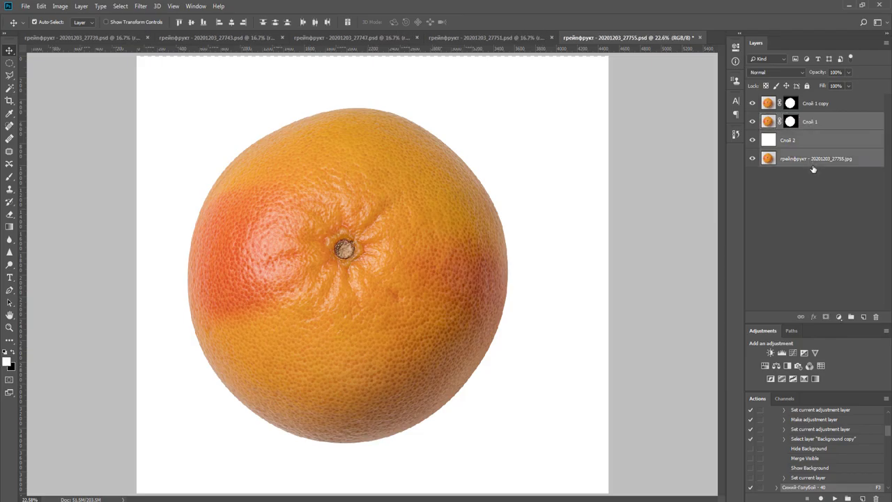
pyautogui.press('Delete')
# Duplicate Слой 1 copy and refine the duplicate's mask with radius 1 px, smooth 1, feather 1.1 px, contrast 8% and shift edge -36%.
pyautogui.hotkey('ctrl', 'j')
pyautogui.click(789, 104)
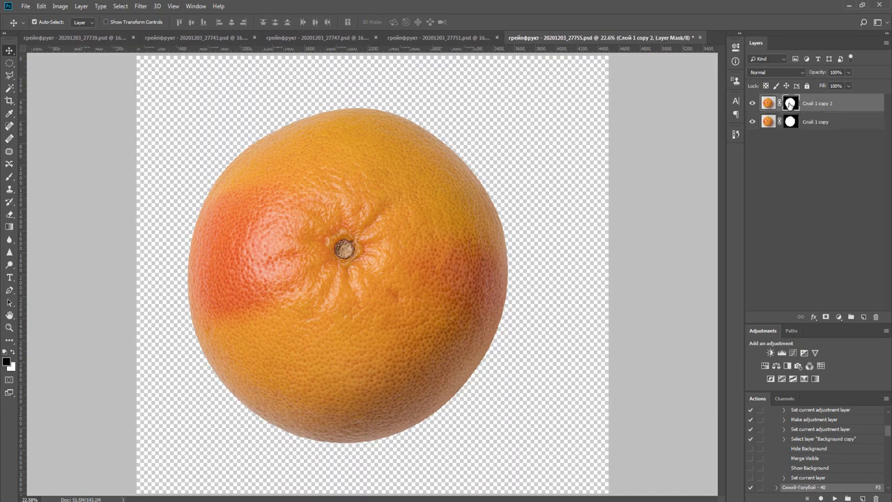
pyautogui.rightClick(789, 104)
pyautogui.click(822, 174)
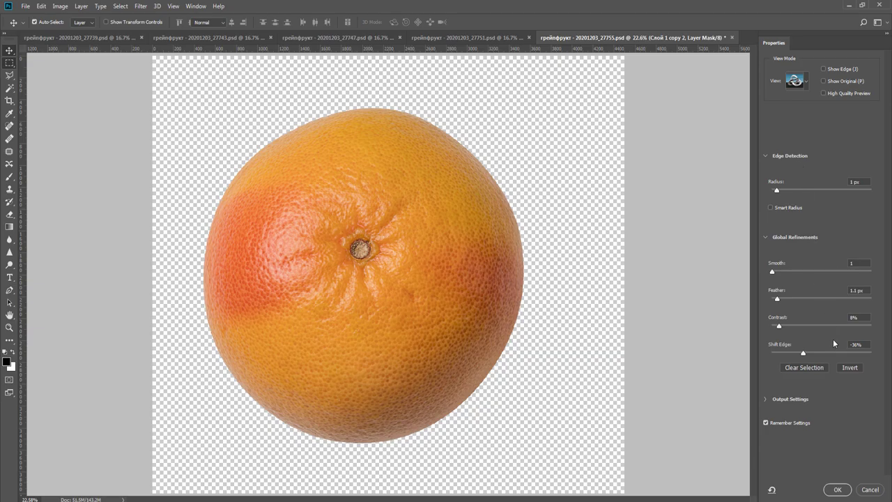
pyautogui.click(838, 490)
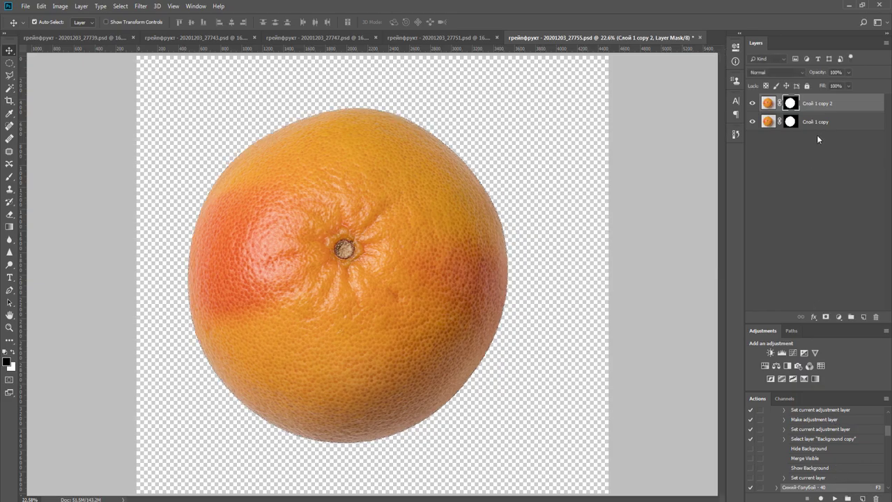
# Delete the layer mask of Слой 1 copy and set that layer's blending mode to Multiply.
pyautogui.click(789, 122)
pyautogui.rightClick(788, 122)
pyautogui.click(810, 136)
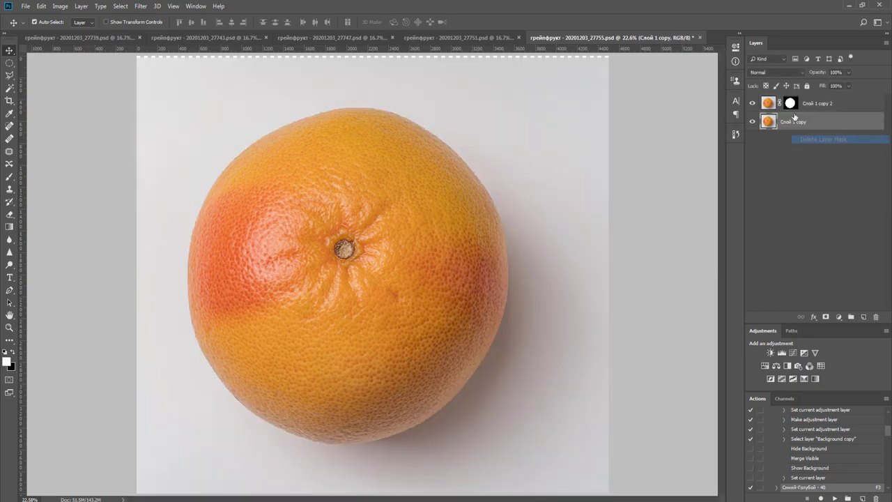
pyautogui.click(790, 74)
pyautogui.click(778, 109)
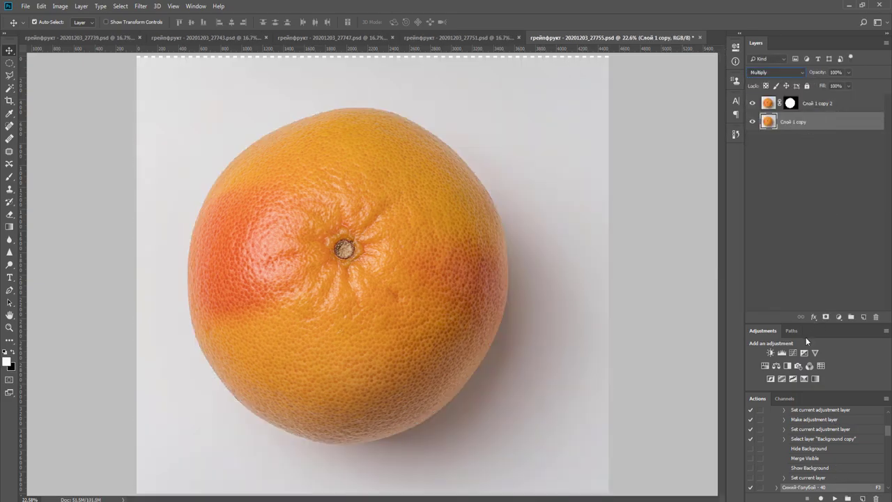
# Add a Curves adjustment above Слой 1 copy, brightening it with a point at input 86, output 165, and switch the canvas surround to the custom colour.
pyautogui.click(793, 354)
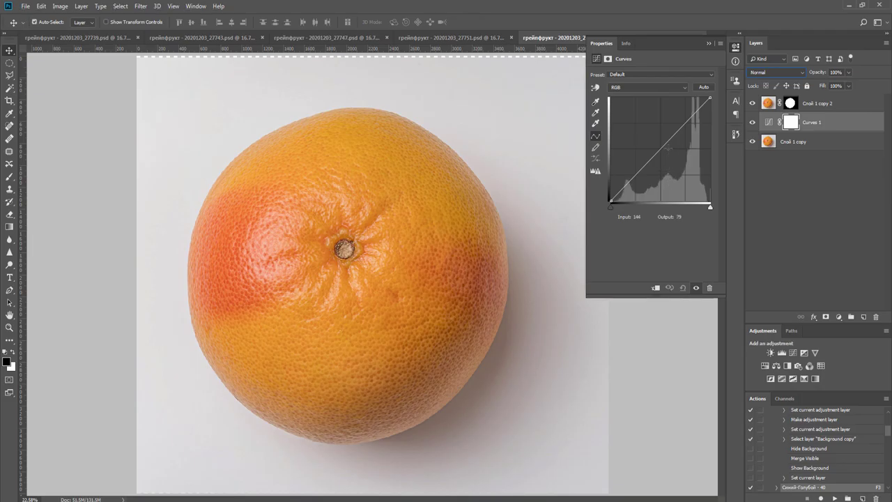
pyautogui.moveTo(658, 152); pyautogui.dragTo(658, 142)
pyautogui.rightClick(647, 354)
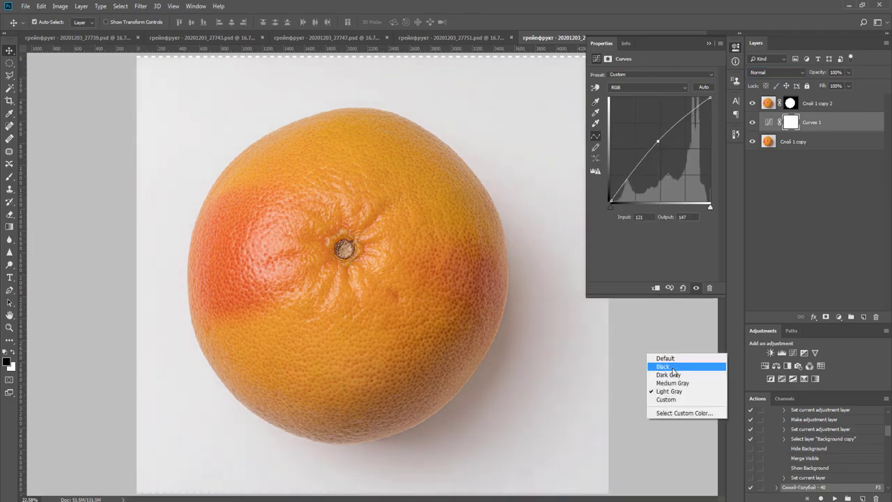
pyautogui.click(662, 400)
pyautogui.scroll(-2, 522, 123)
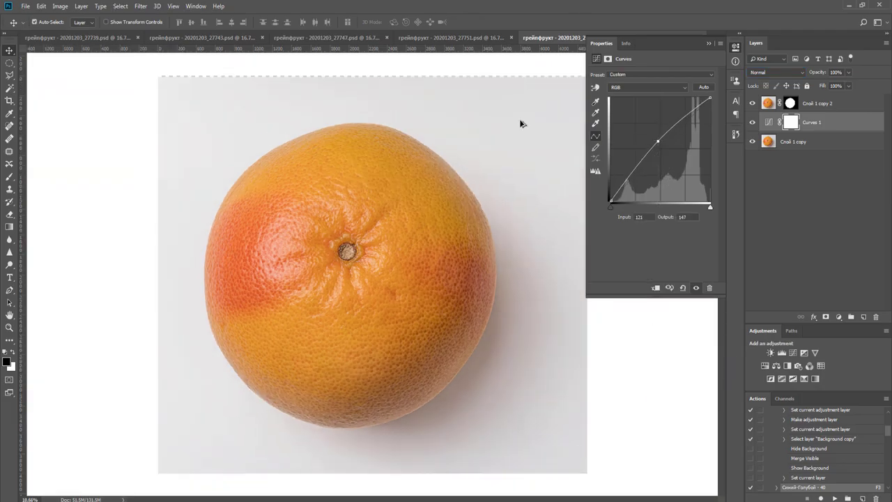
pyautogui.moveTo(657, 141); pyautogui.dragTo(646, 134)
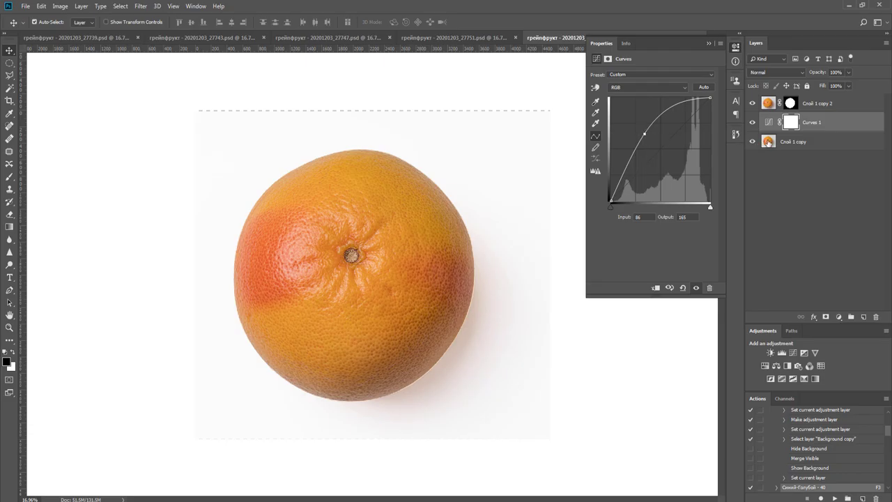
# Apply the last-used Gaussian Blur to Слой 1 copy.
pyautogui.click(789, 143)
pyautogui.click(141, 6)
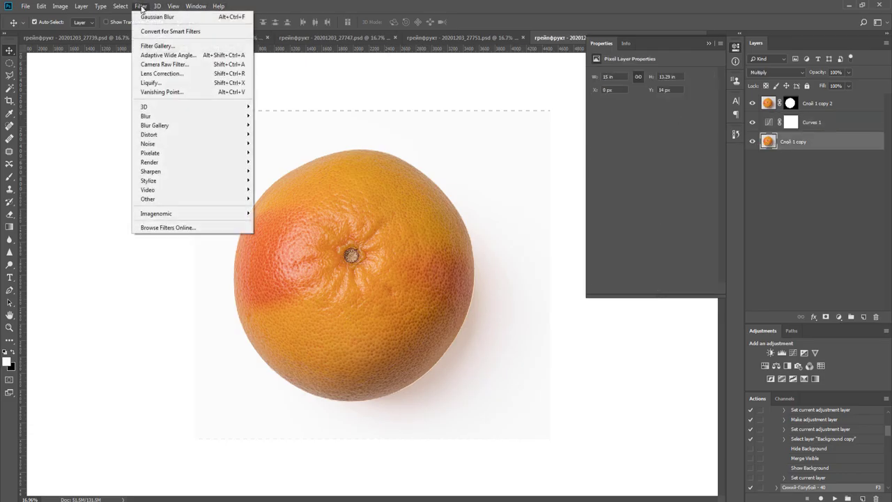
pyautogui.click(147, 18)
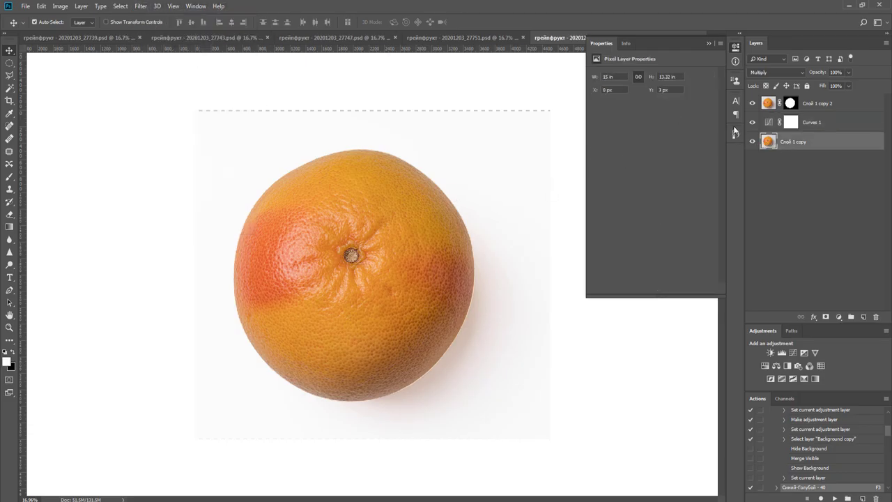
# Paint black on the Curves 1 mask over the grapefruit and its shadow with a large brush at 33% opacity, reducing its size to 2000.
pyautogui.click(793, 124)
pyautogui.press('b')
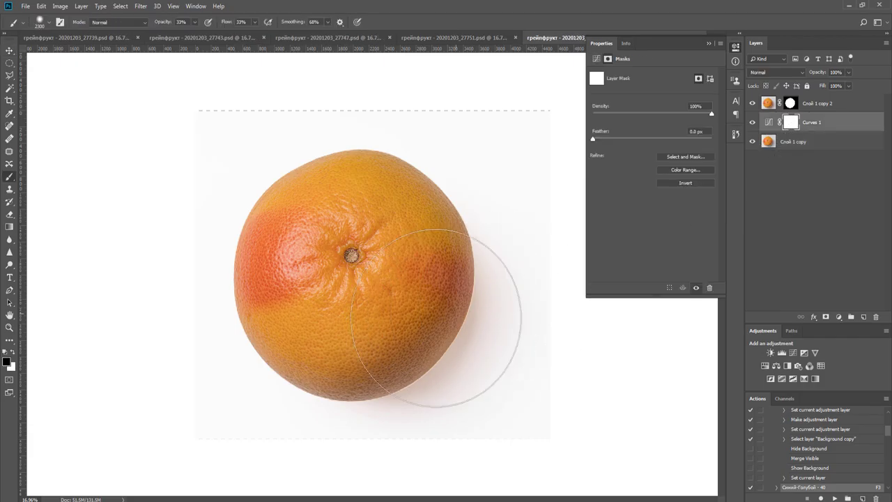
pyautogui.press(']')
pyautogui.press(']')
pyautogui.press(']')
pyautogui.press(']')
pyautogui.press(']')
pyautogui.press(']')
pyautogui.press(']')
pyautogui.press(']')
pyautogui.press(']')
pyautogui.press(']')
pyautogui.press(']')
pyautogui.press(']')
pyautogui.press(']')
pyautogui.press(']')
pyautogui.press(']')
pyautogui.press(']')
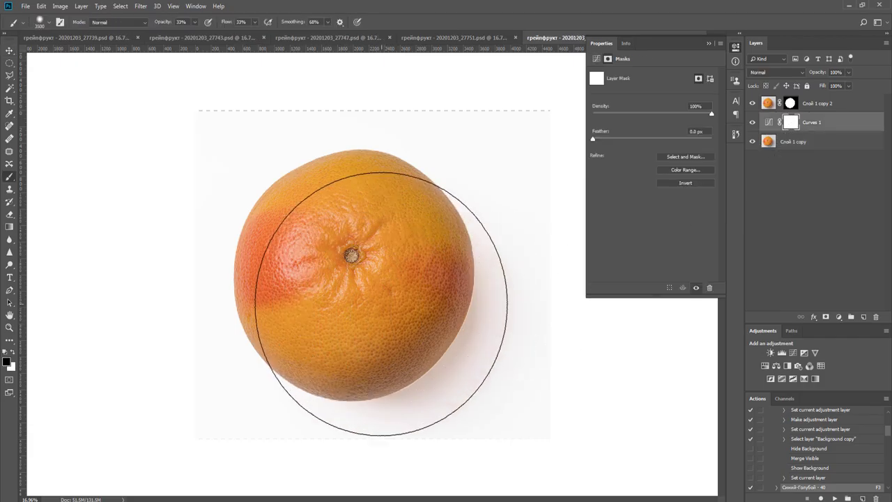
pyautogui.press('[')
pyautogui.press('[')
pyautogui.press('[')
pyautogui.press('[')
pyautogui.press('[')
pyautogui.press('[')
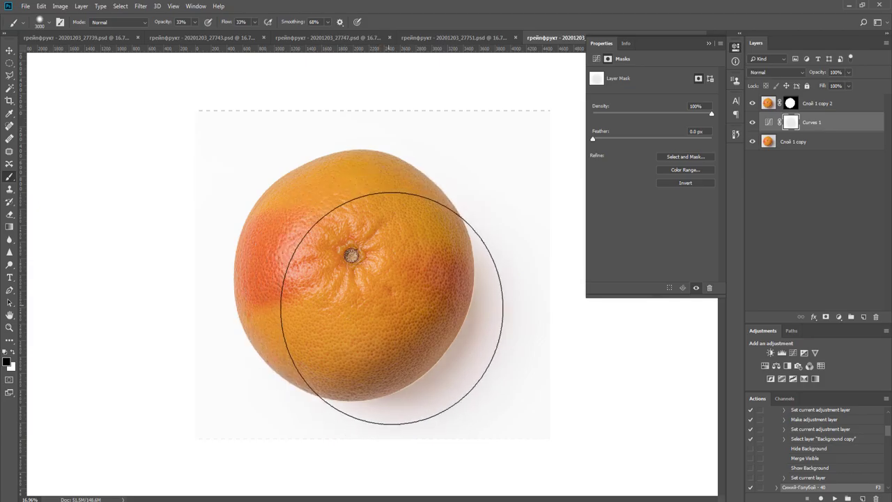
pyautogui.press('[')
pyautogui.press('[')
pyautogui.press('[')
pyautogui.press('[')
pyautogui.press('[')
pyautogui.press('[')
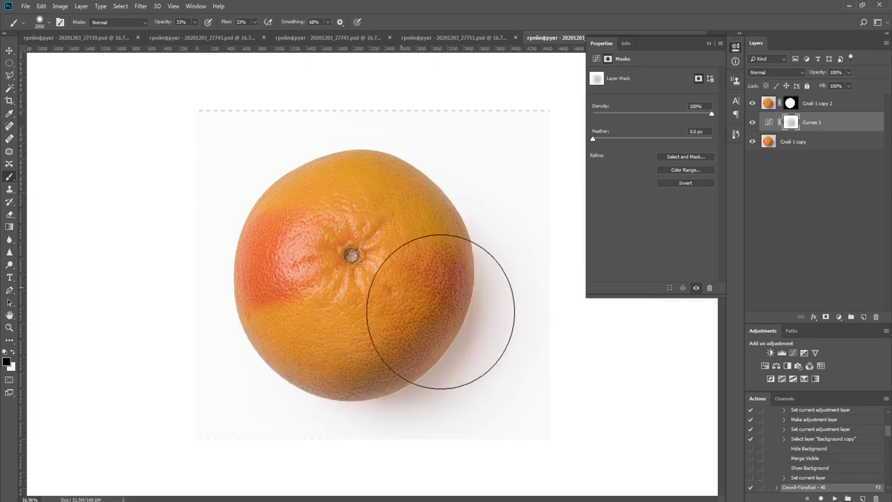
# Scale Слой 1 copy down about its centre to about 97.75%.
pyautogui.click(793, 142)
pyautogui.hotkey('ctrl', 't')
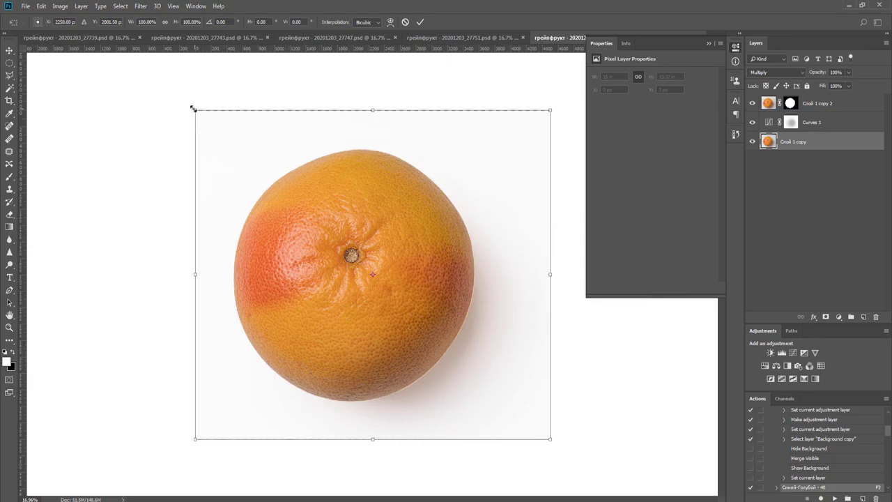
pyautogui.moveTo(195, 109); pyautogui.dragTo(202, 110)
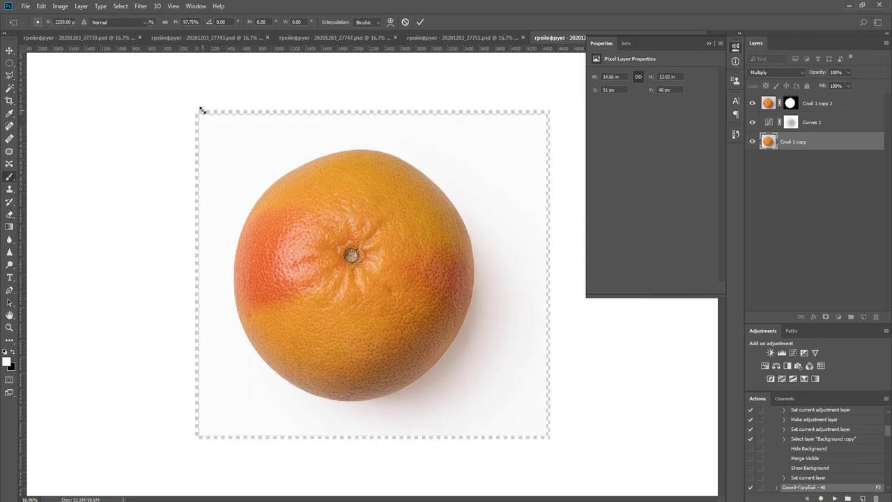
# Apply the scaling and crop the canvas slightly inward from its upper-right corner, with the crop size at 4500 × 4000 px.
pyautogui.press('Return')
pyautogui.hotkey('ctrl', '+')
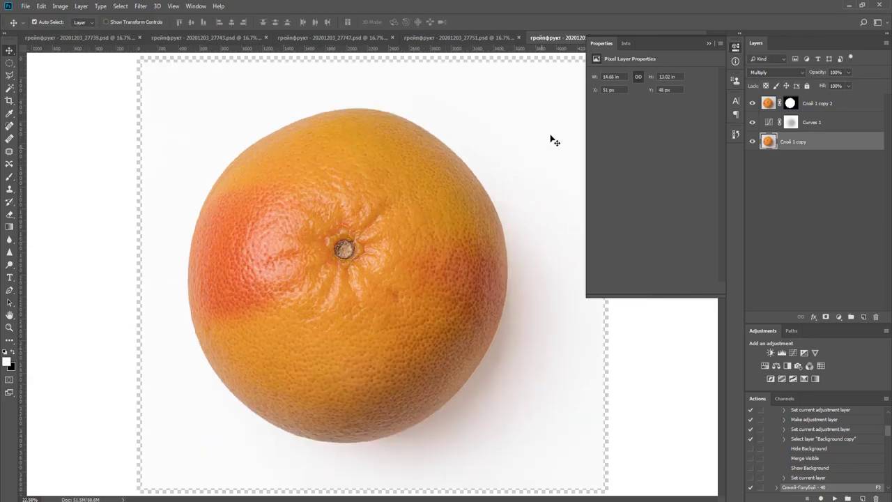
pyautogui.press('c')
pyautogui.click(732, 50)
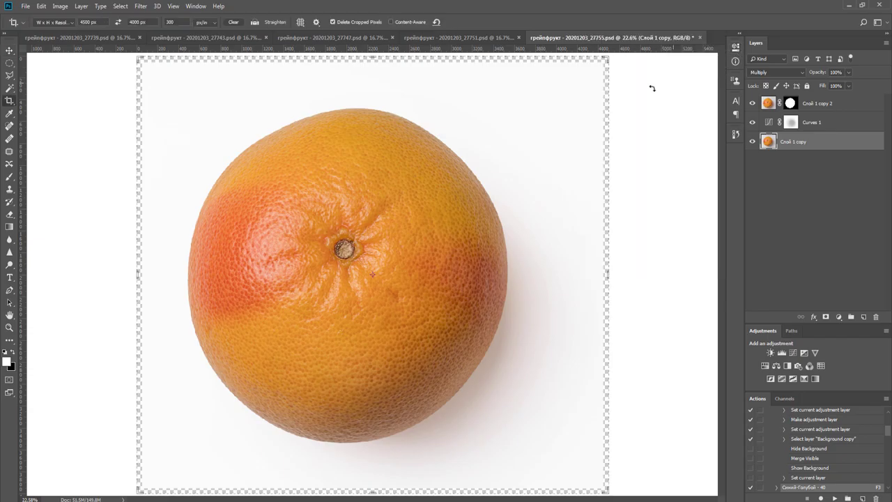
pyautogui.moveTo(608, 60); pyautogui.dragTo(606, 65)
pyautogui.press('Return')
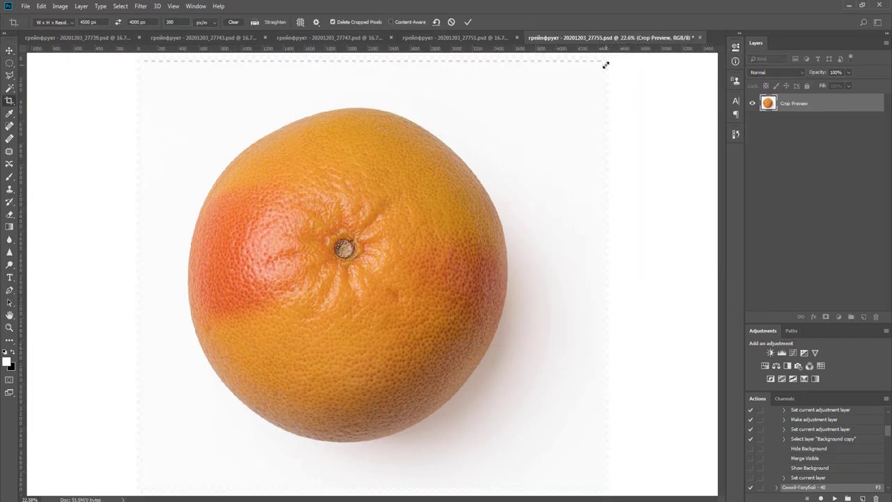
# Try to crop the transparent strip off the canvas's top edge, and close грейпфрукт - 20201203_27755.psd with its changes saved.
pyautogui.press('v')
pyautogui.scroll(-1, 585, 125)
pyautogui.click(556, 143)
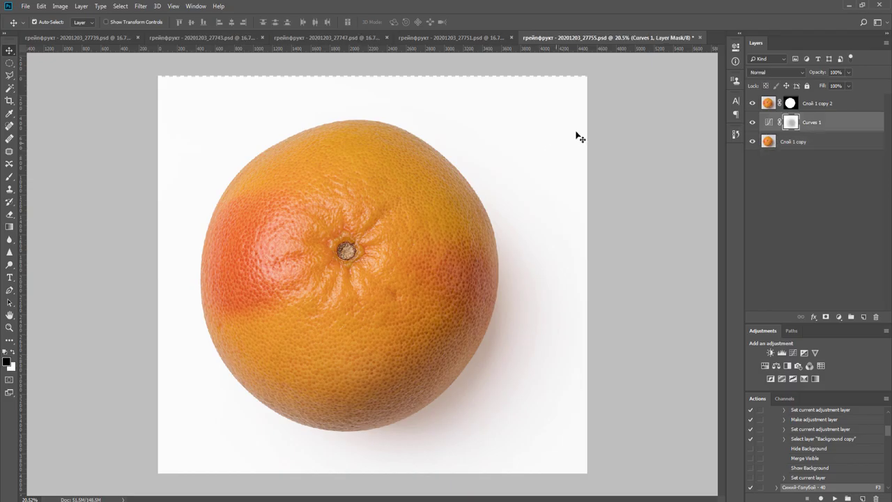
pyautogui.press('c')
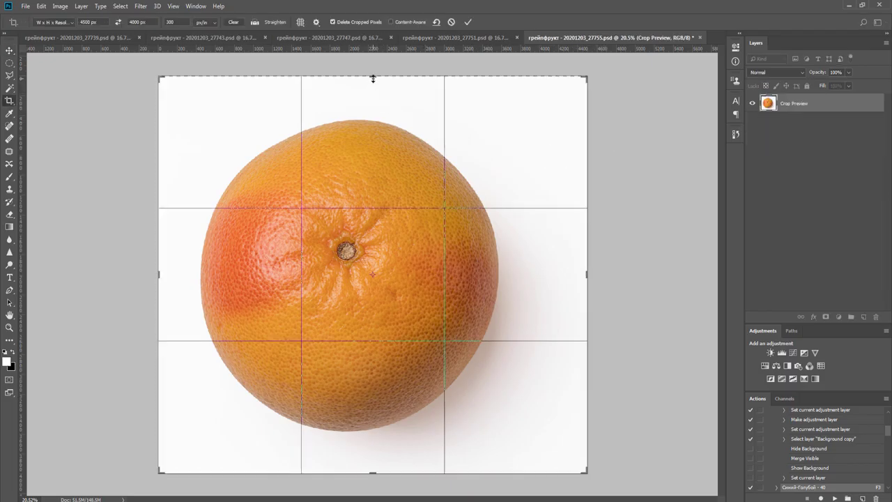
pyautogui.moveTo(374, 78); pyautogui.dragTo(376, 81)
pyautogui.press('Return')
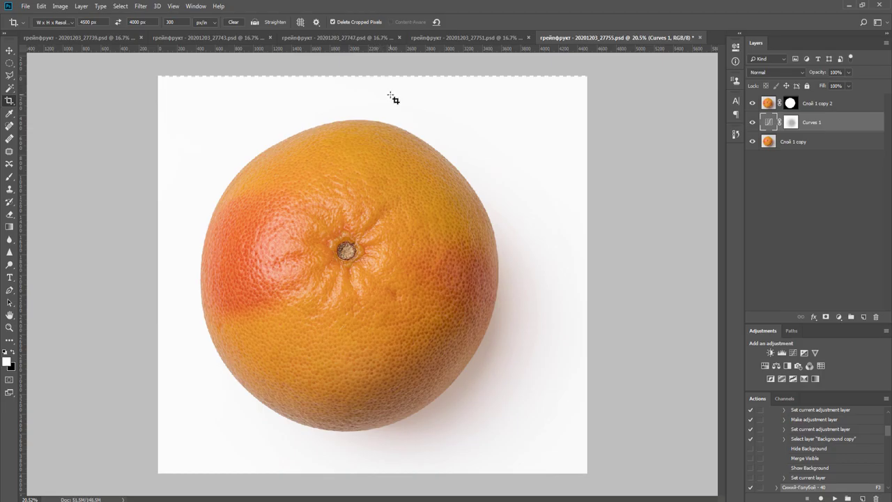
pyautogui.hotkey('ctrl', 'w')
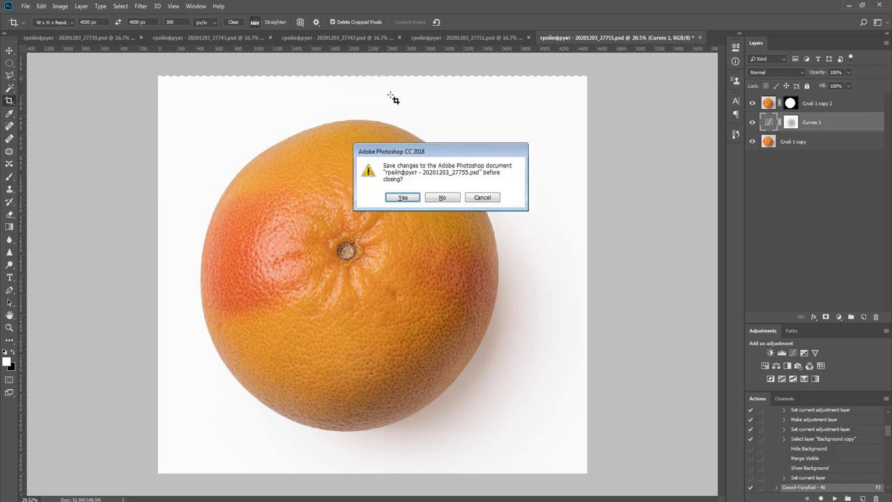
pyautogui.press('Return')
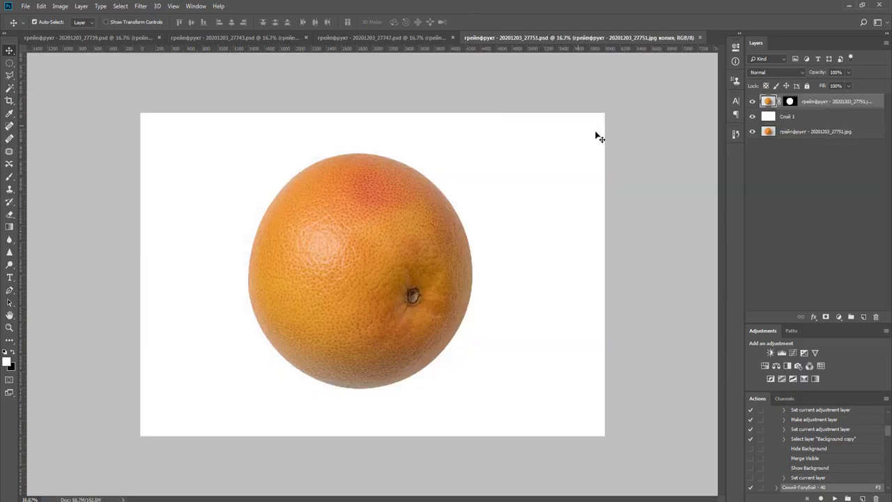
# Duplicate the masked grapefruit layer in грейпфрукт - 20201203_27751.psd and delete the copy's layer mask.
pyautogui.hotkey('ctrl', 'j')
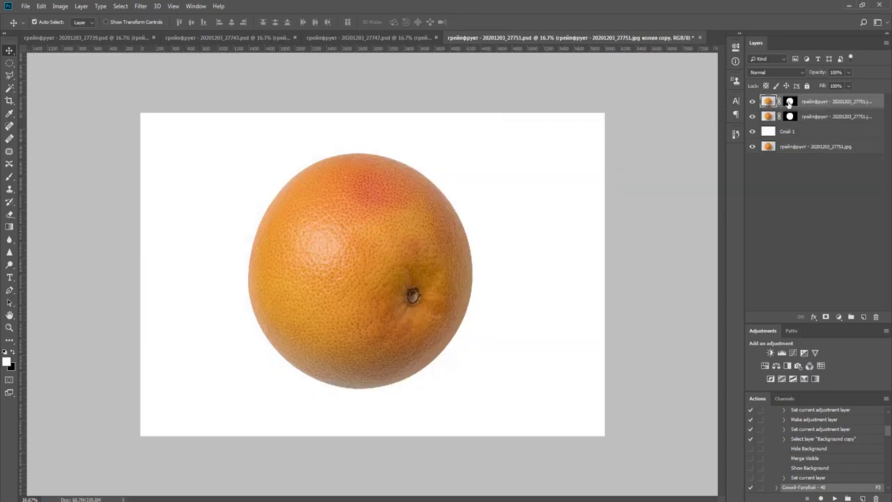
pyautogui.rightClick(790, 102)
pyautogui.click(793, 117)
# Examine the unmasked grapefruit's peel, stem scar, edges and shadow at close range.
pyautogui.scroll(2, 535, 320)
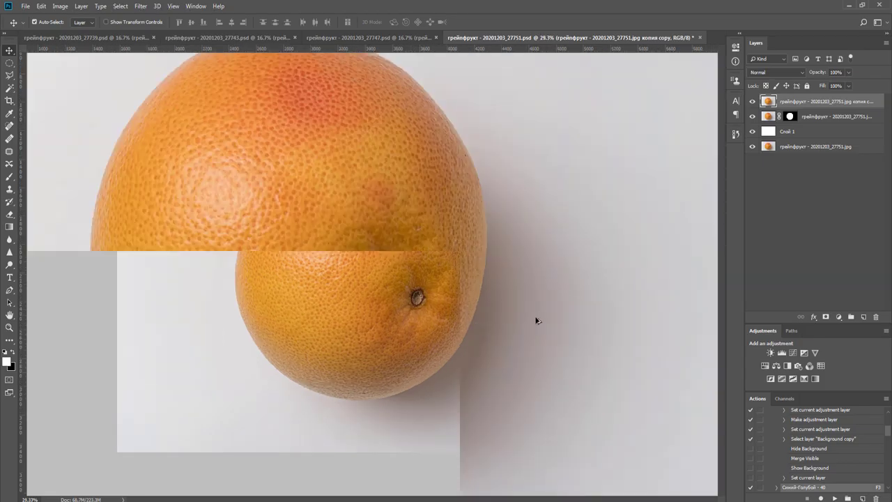
pyautogui.scroll(3, 537, 322)
pyautogui.moveTo(486, 342); pyautogui.dragTo(483, 185)
pyautogui.scroll(-3, 444, 260)
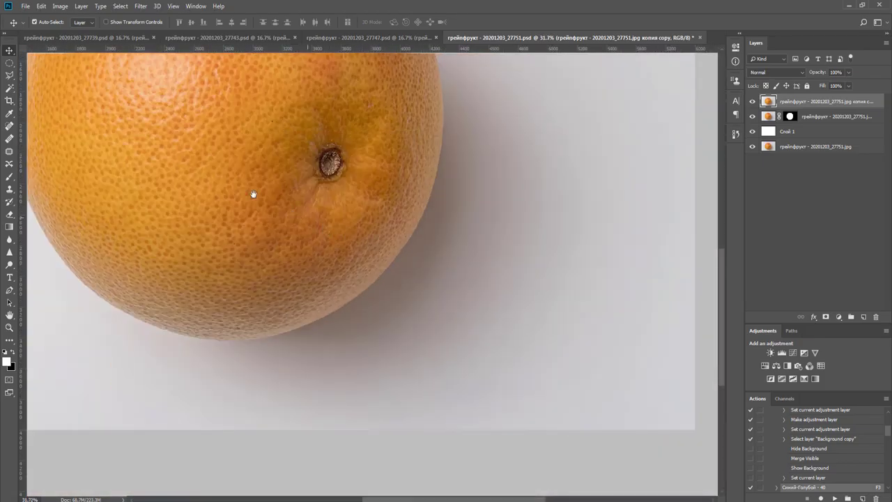
pyautogui.moveTo(254, 195); pyautogui.dragTo(488, 432)
pyautogui.scroll(3, 520, 344)
pyautogui.moveTo(560, 321); pyautogui.dragTo(527, 256)
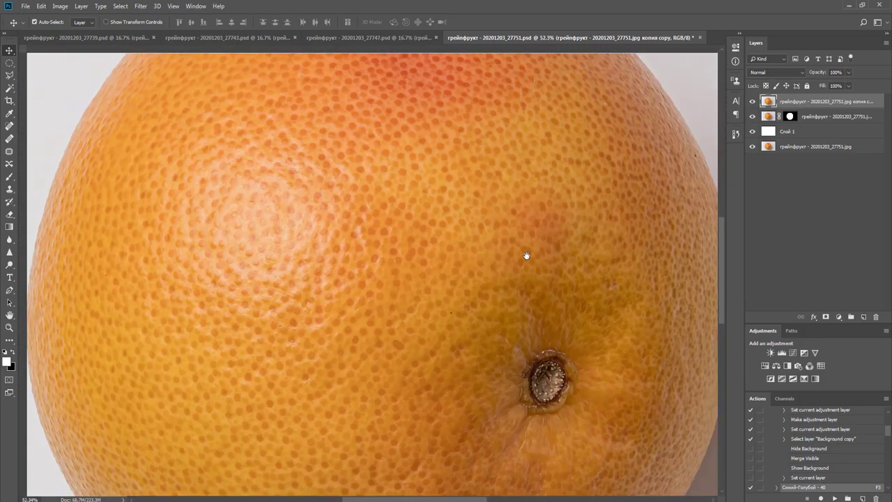
pyautogui.scroll(-2, 572, 313)
pyautogui.scroll(3, 572, 313)
pyautogui.scroll(-3, 502, 261)
pyautogui.scroll(1, 494, 305)
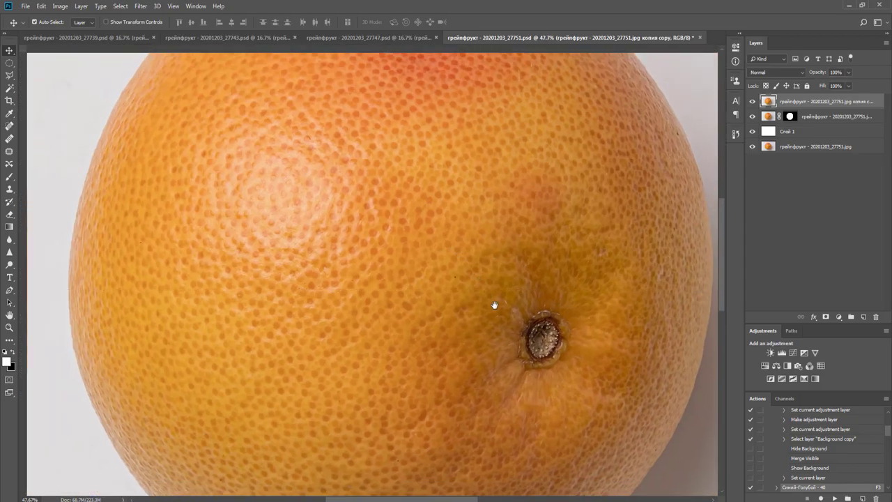
pyautogui.moveTo(494, 305); pyautogui.dragTo(582, 437)
pyautogui.moveTo(538, 320); pyautogui.dragTo(366, 230)
pyautogui.moveTo(368, 323); pyautogui.dragTo(427, 159)
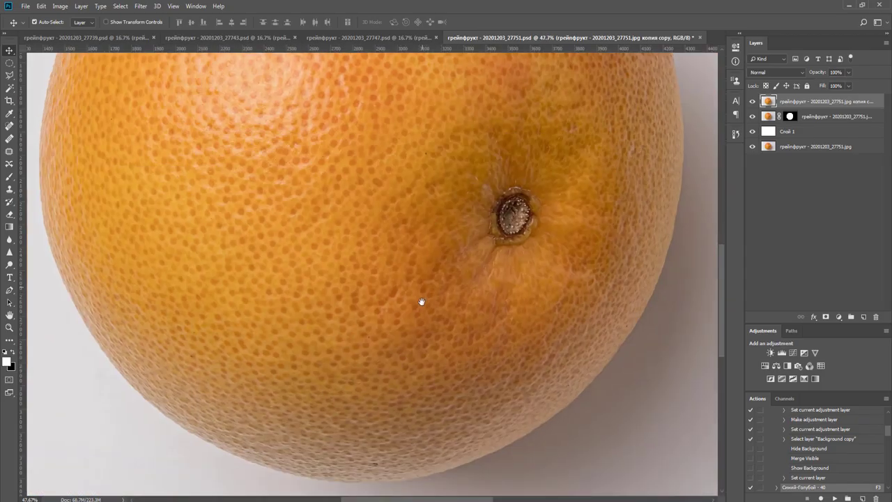
pyautogui.hotkey('ctrl', '0')
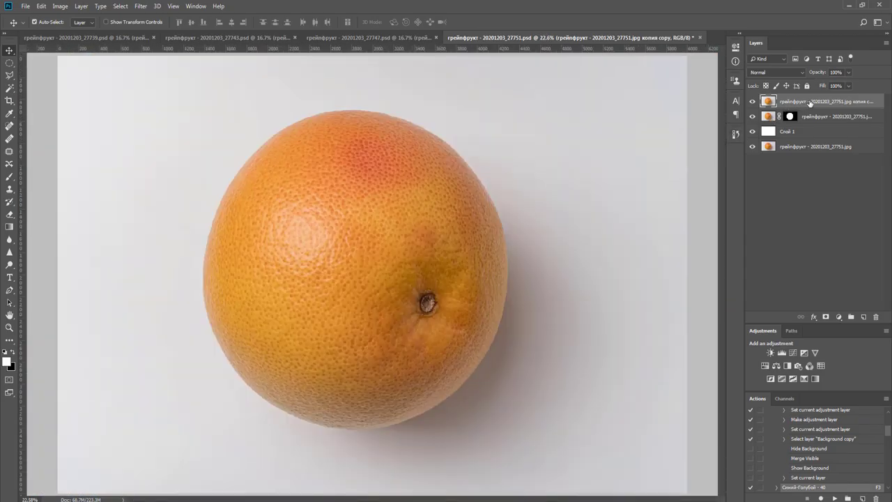
# Replace the unmasked copy with a new duplicate of the masked layer, refining its mask with 1.1 px feather, 8% contrast and -36% edge shift.
pyautogui.press('Delete')
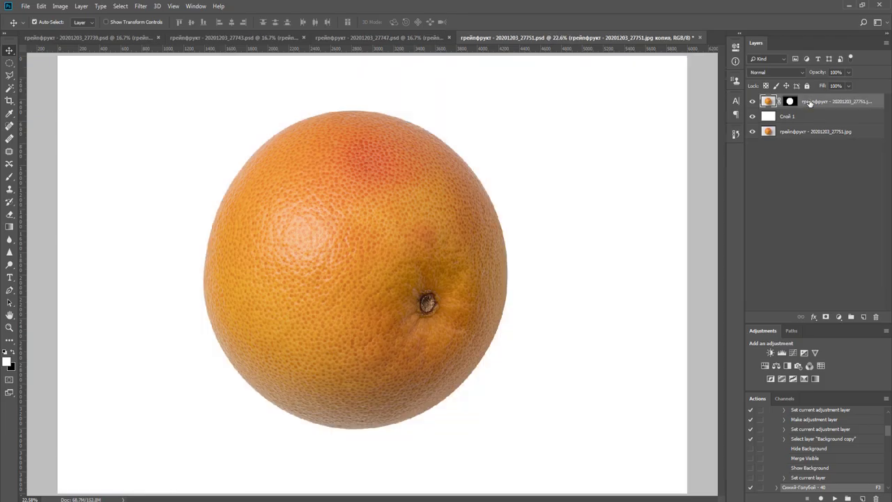
pyautogui.hotkey('ctrl', 'j')
pyautogui.rightClick(792, 102)
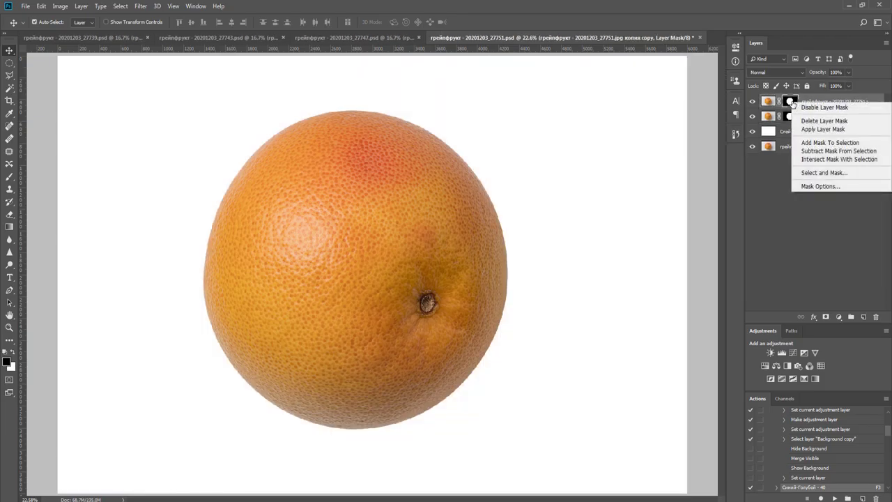
pyautogui.click(825, 173)
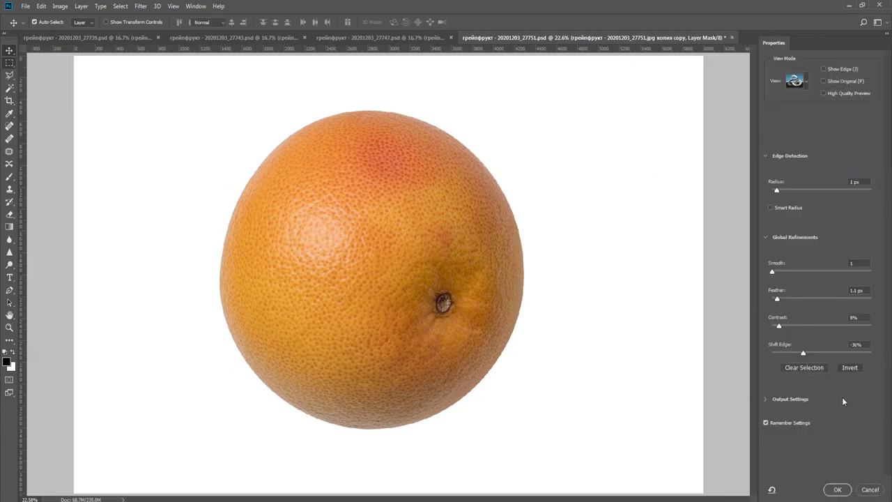
pyautogui.click(838, 490)
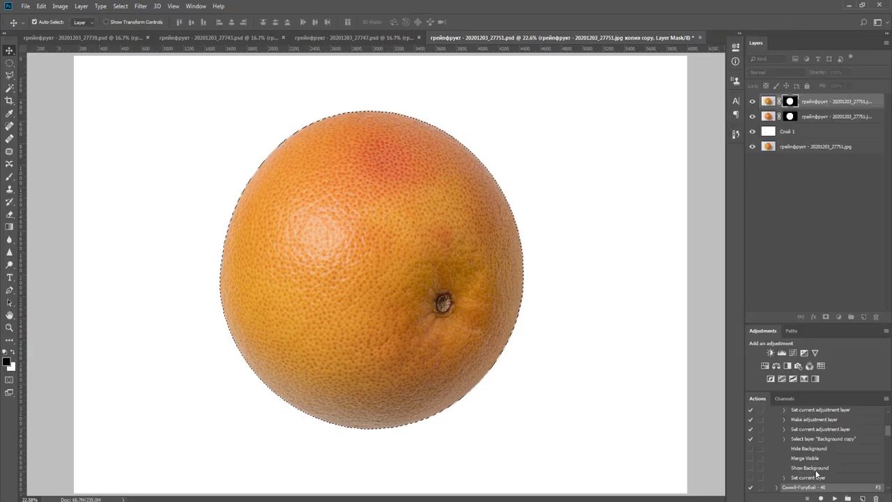
# Delete the layer mask of the lower grapefruit copy, directly above Слой 1.
pyautogui.scroll(-3, 584, 293)
pyautogui.rightClick(789, 117)
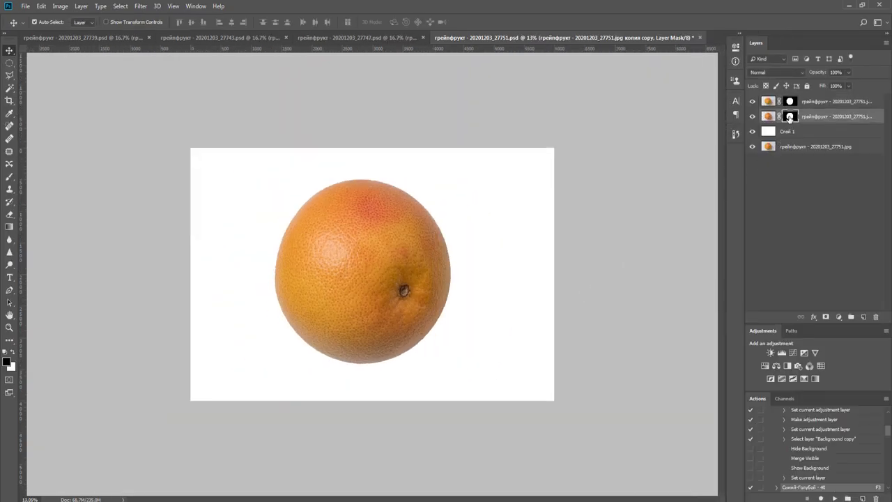
pyautogui.click(804, 137)
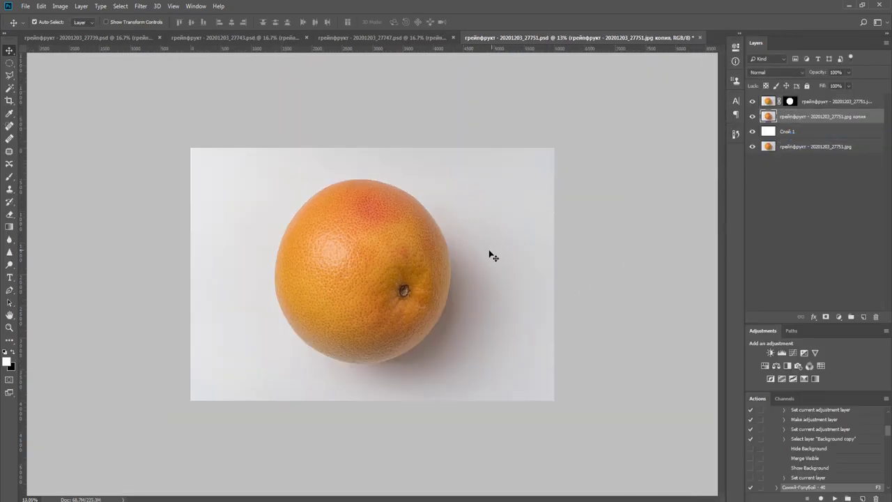
# Crop the image to 4500 × 4000 px around the grapefruit and its shadow.
pyautogui.press('c')
pyautogui.moveTo(418, 248); pyautogui.dragTo(408, 251)
pyautogui.press('Return')
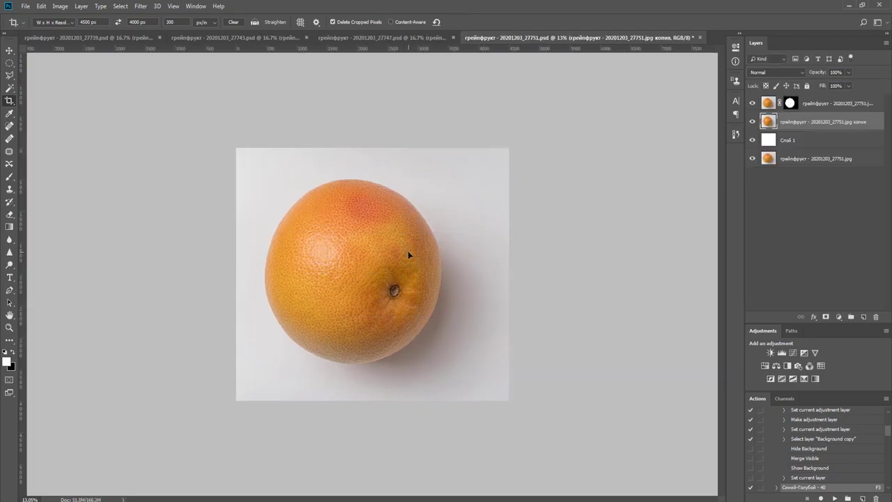
pyautogui.hotkey('ctrl', '0')
pyautogui.press('v')
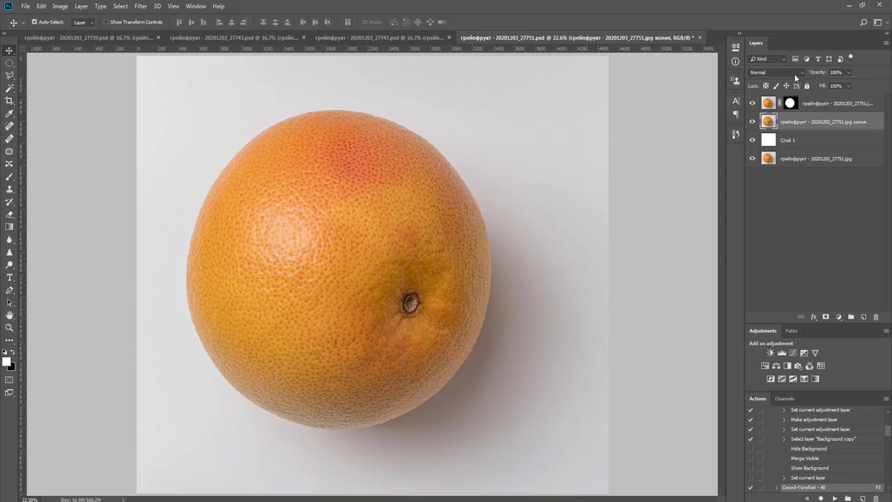
# Set the unmasked copy to Multiply and add a clipped Curves adjustment above it with a point at input 117, output 154.
pyautogui.click(776, 72)
pyautogui.click(785, 110)
pyautogui.click(792, 353)
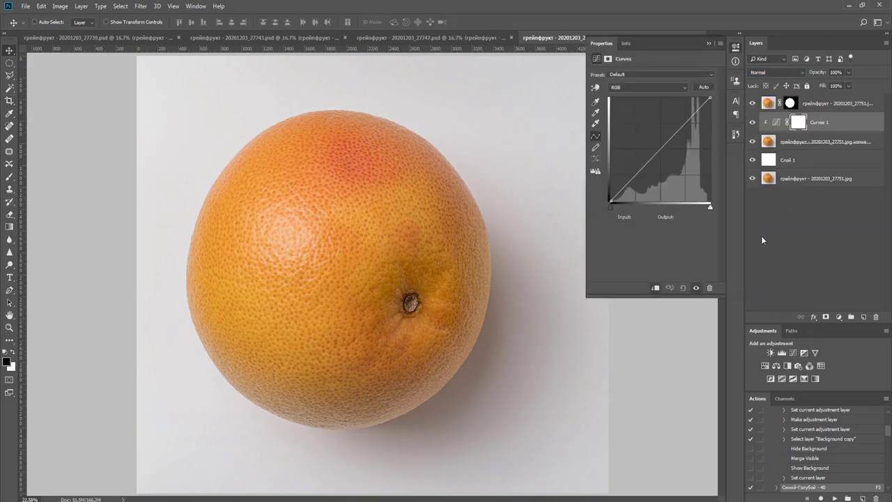
pyautogui.moveTo(663, 146); pyautogui.dragTo(656, 138)
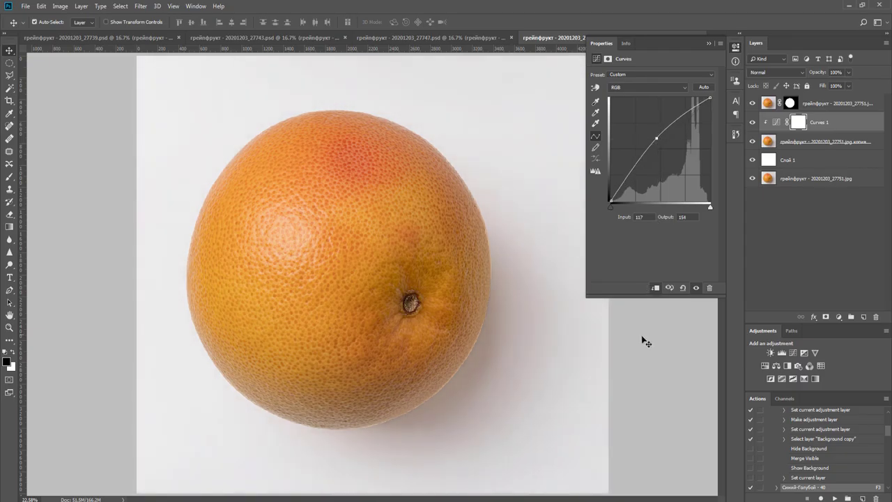
# Switch the canvas surround to the custom colour.
pyautogui.click(646, 342)
pyautogui.rightClick(644, 337)
pyautogui.click(669, 382)
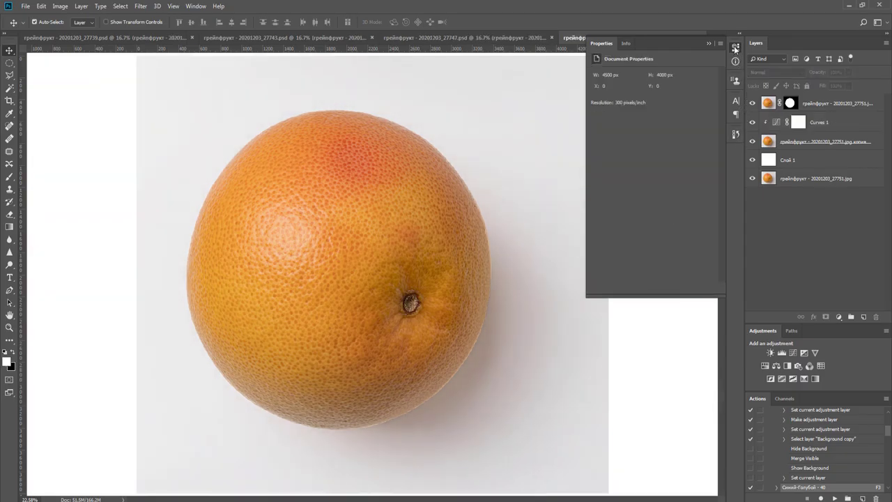
pyautogui.click(734, 49)
# Delete Слой 1 and the original photo layer beneath it.
pyautogui.click(812, 162)
pyautogui.press('Delete')
pyautogui.press('Delete')
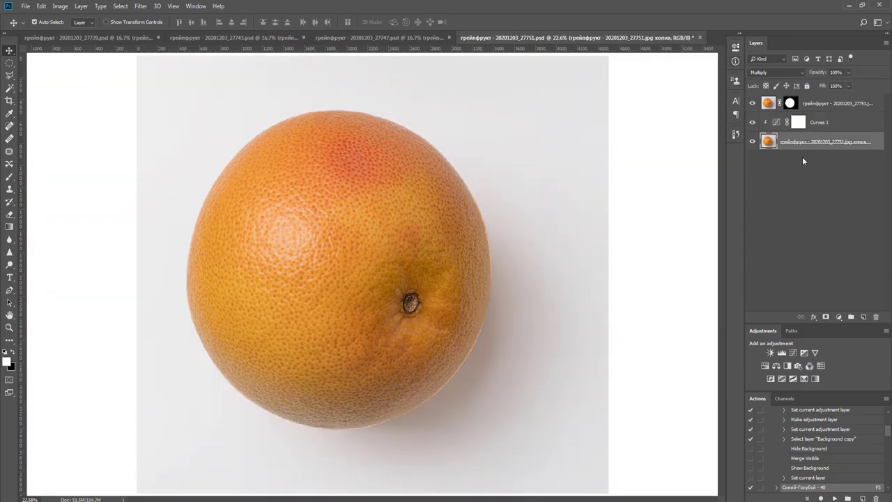
# Brighten the Curves 1 adjustment further by moving its point to input 87, output 167.
pyautogui.doubleClick(774, 122)
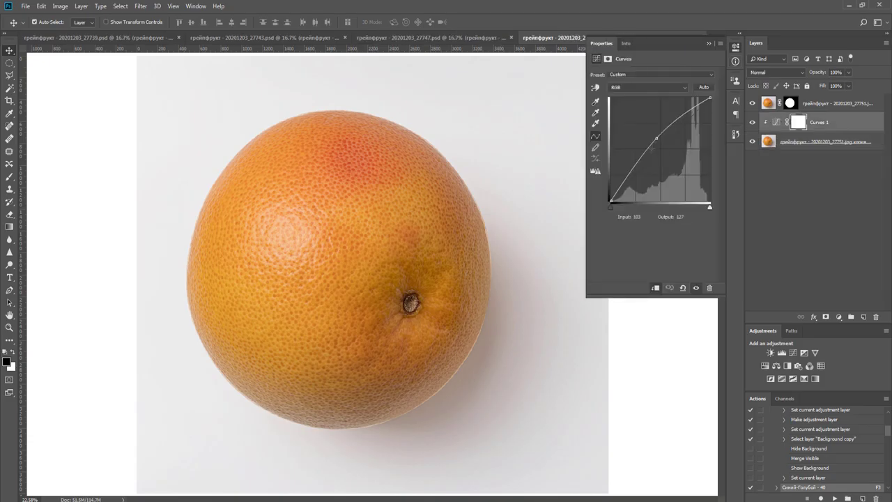
pyautogui.moveTo(656, 137); pyautogui.dragTo(645, 134)
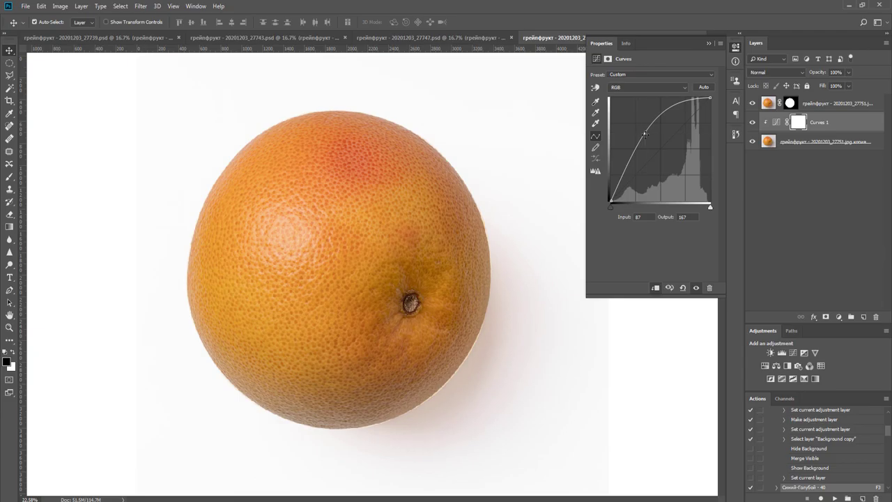
pyautogui.click(735, 47)
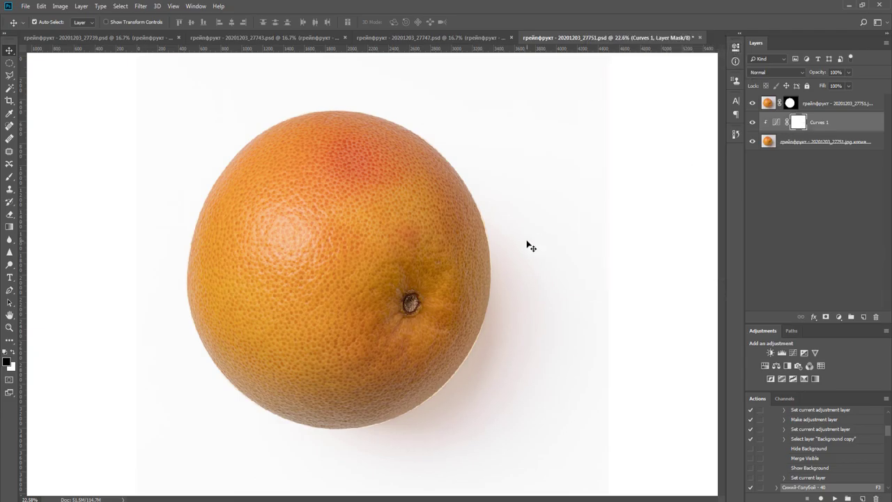
# Paint black on the Curves 1 mask over the grapefruit and its shadow with a brush at 33% opacity, adjusting its size to 2500.
pyautogui.scroll(-2, 530, 244)
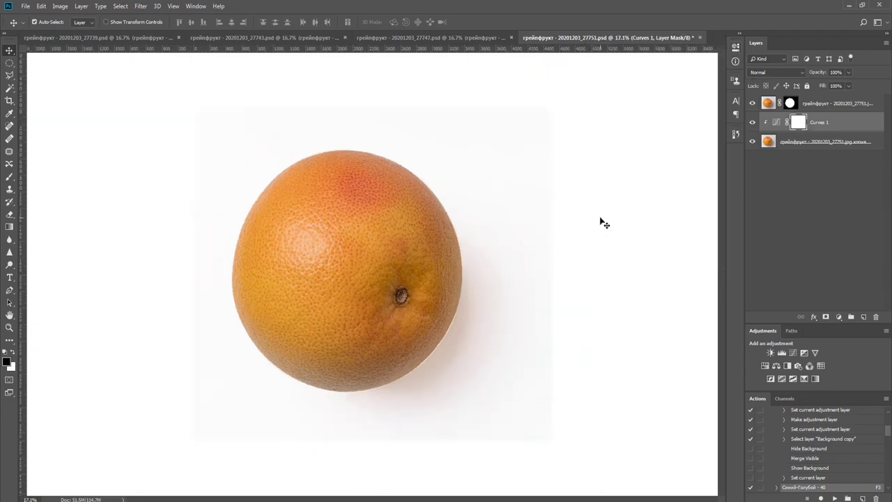
pyautogui.press('b')
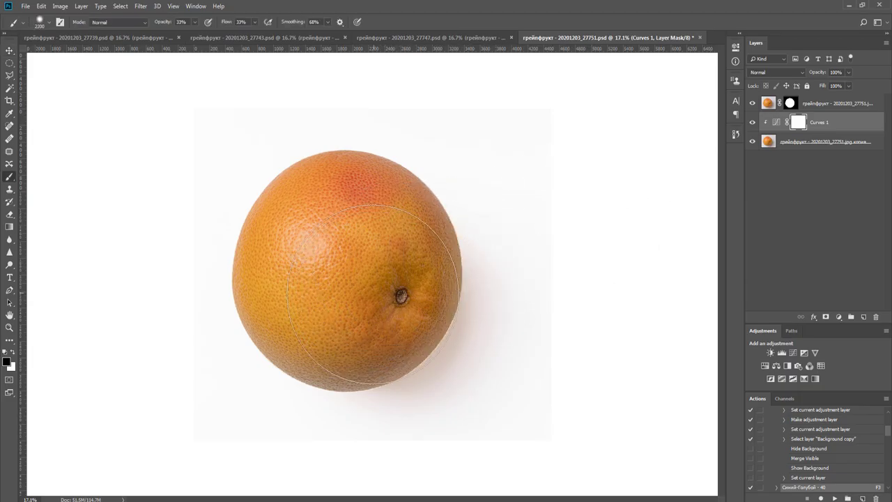
pyautogui.click(375, 298)
pyautogui.press('[')
pyautogui.press('[')
pyautogui.press('[')
pyautogui.press('[')
pyautogui.press('[')
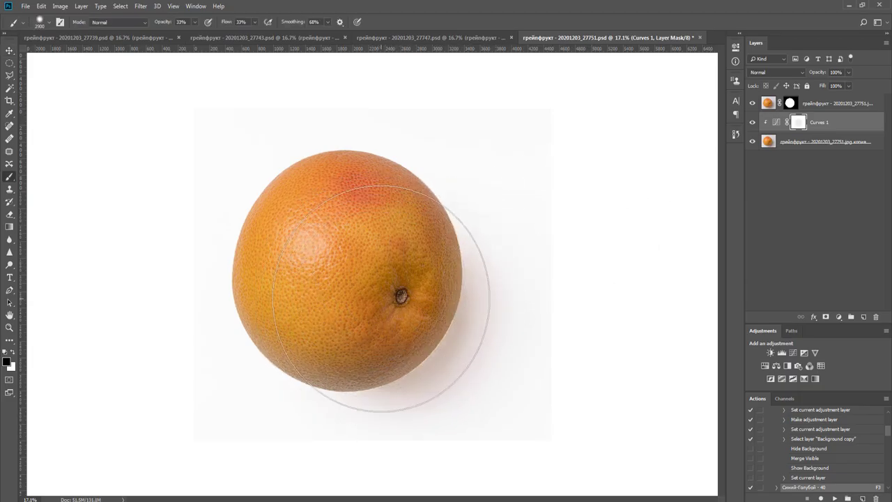
pyautogui.press('[')
pyautogui.press('[')
pyautogui.click(400, 287)
# Apply the last-used Gaussian Blur to the Multiply grapefruit layer beneath Curves 1.
pyautogui.click(806, 145)
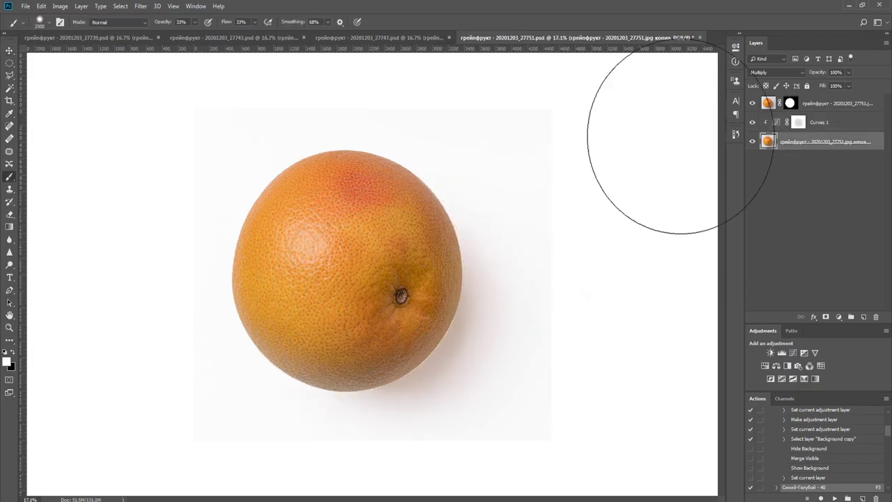
pyautogui.click(143, 6)
pyautogui.click(143, 6)
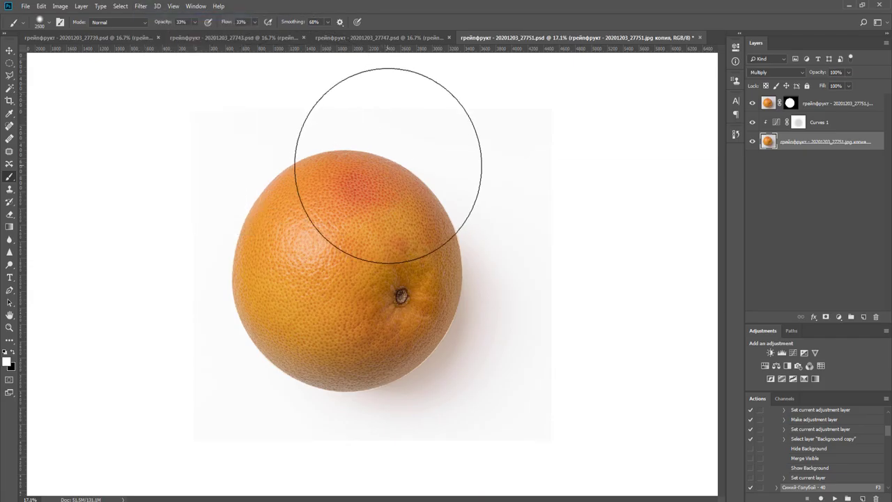
# Scale the Multiply grapefruit layer to about 97.6% and crop the canvas slightly inside its edges at 4500 × 4000 px.
pyautogui.press('v')
pyautogui.hotkey('ctrl', 't')
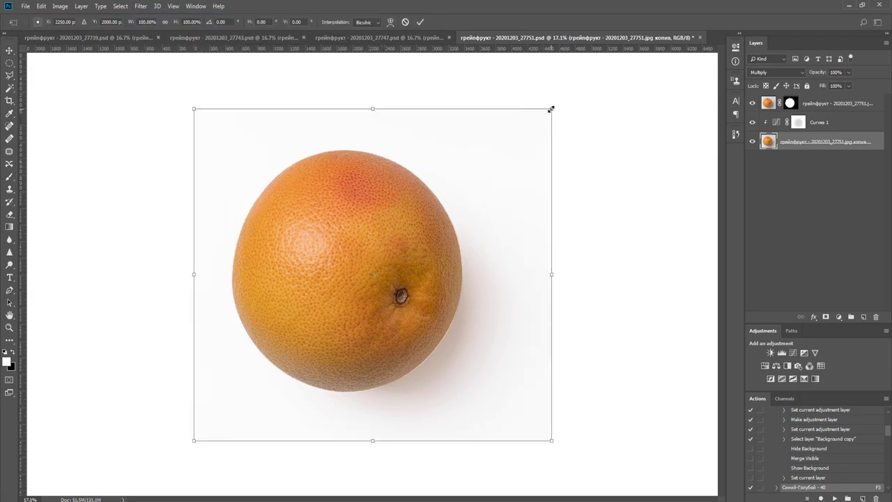
pyautogui.moveTo(550, 111); pyautogui.dragTo(546, 113)
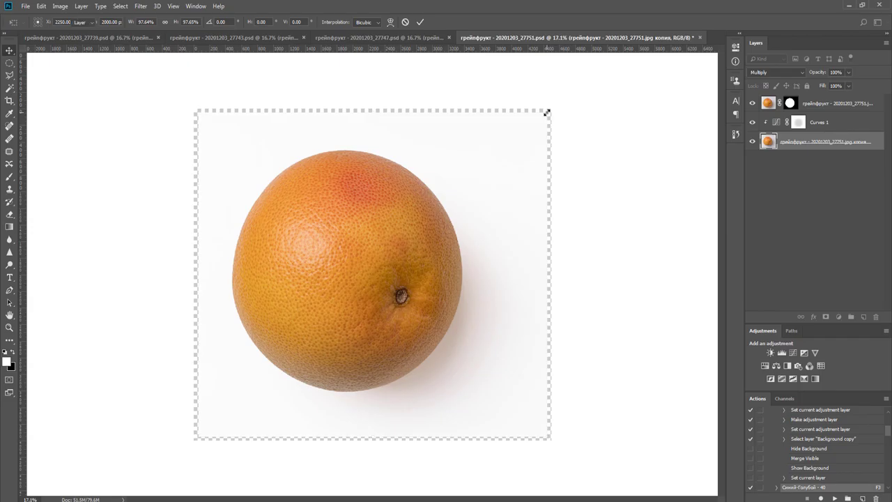
pyautogui.press('Return')
pyautogui.press('c')
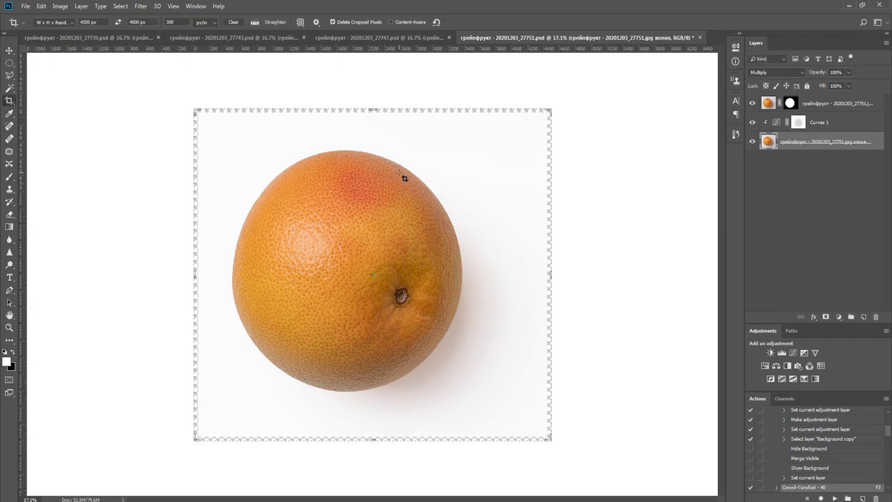
pyautogui.moveTo(552, 108); pyautogui.dragTo(548, 112)
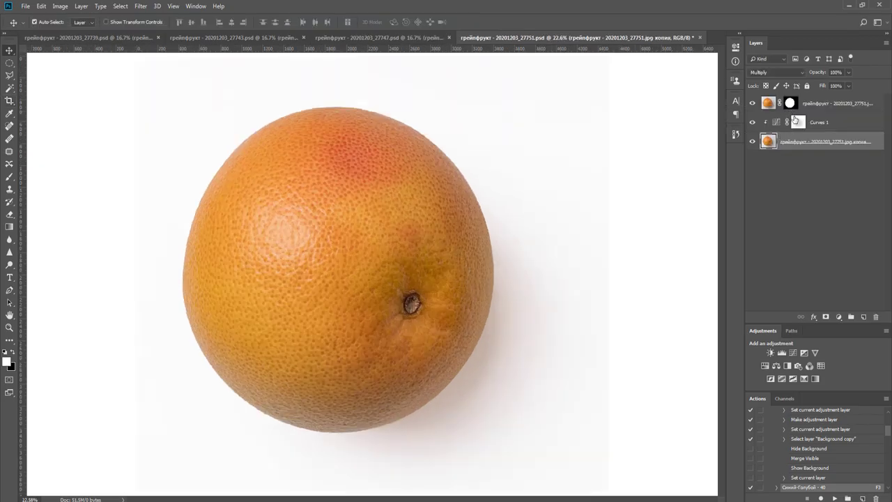
# Activate the Curves 1 mask for brush painting and set the area around the canvas to Light Gray.
pyautogui.click(797, 122)
pyautogui.press('b')
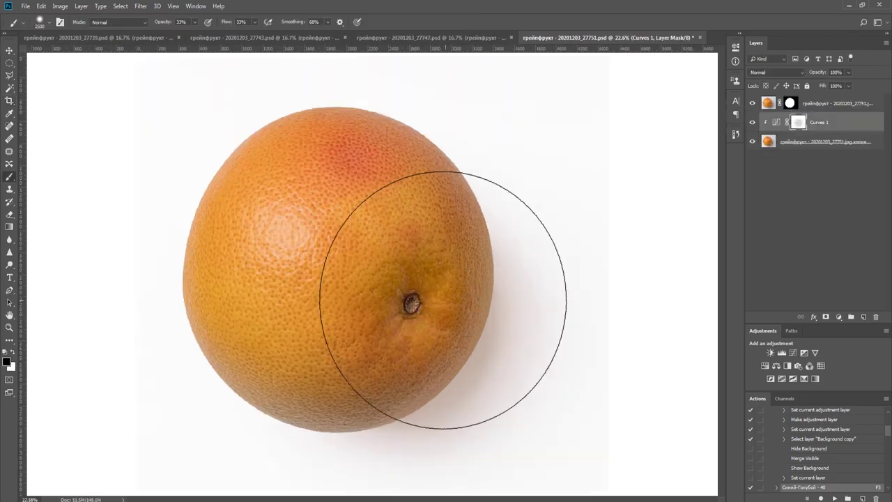
pyautogui.rightClick(420, 301)
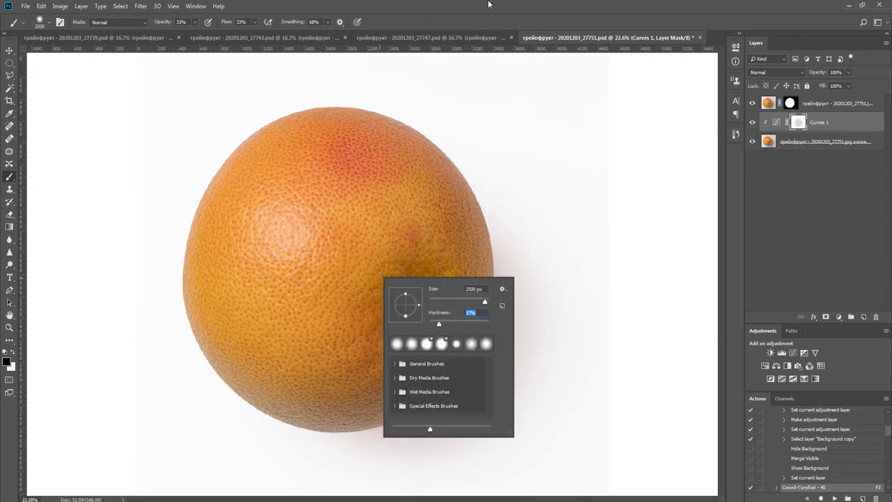
pyautogui.press('Return')
pyautogui.rightClick(611, 176)
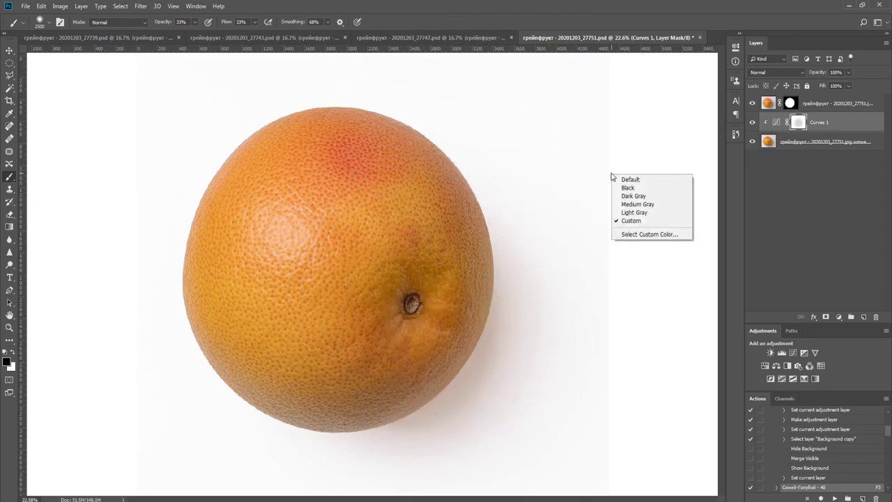
pyautogui.click(634, 212)
# Paint black on the Curves 1 mask over the grapefruit's shadow at 33% opacity, varying the brush size down to 1700, and undo the last stroke.
pyautogui.moveTo(417, 323); pyautogui.dragTo(367, 326)
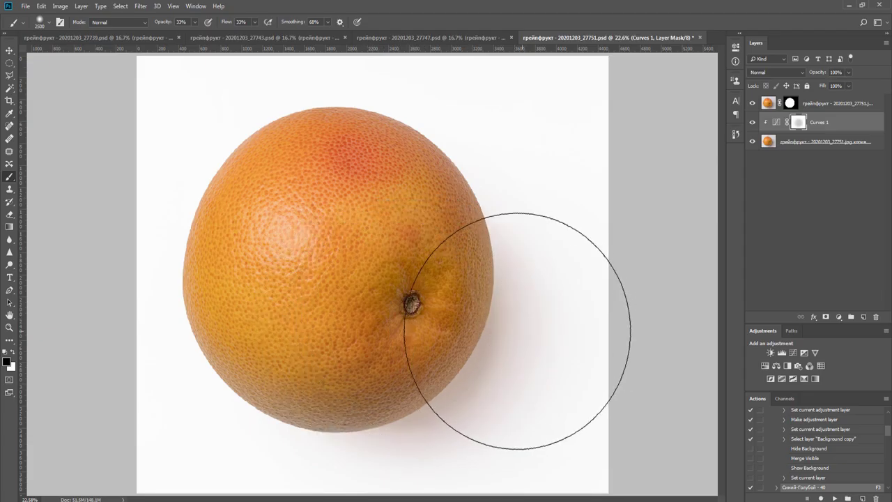
pyautogui.press('z')
pyautogui.press('b')
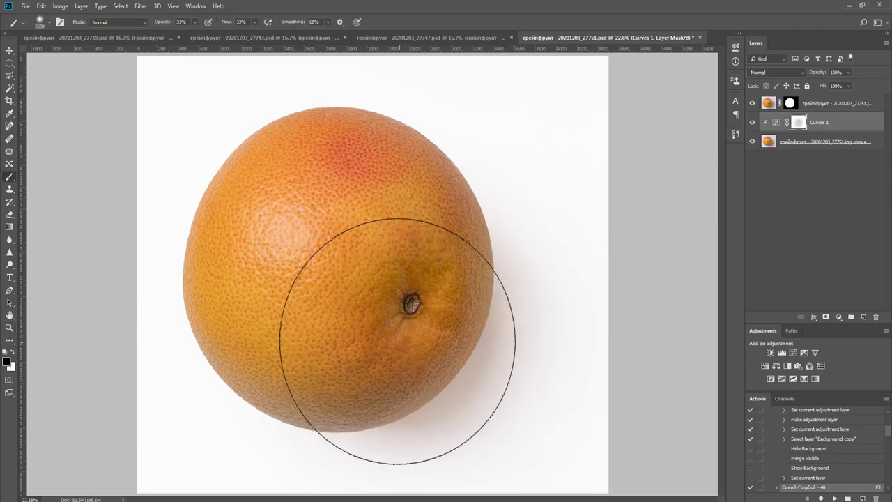
pyautogui.press(']')
pyautogui.press(']')
pyautogui.press(']')
pyautogui.press(']')
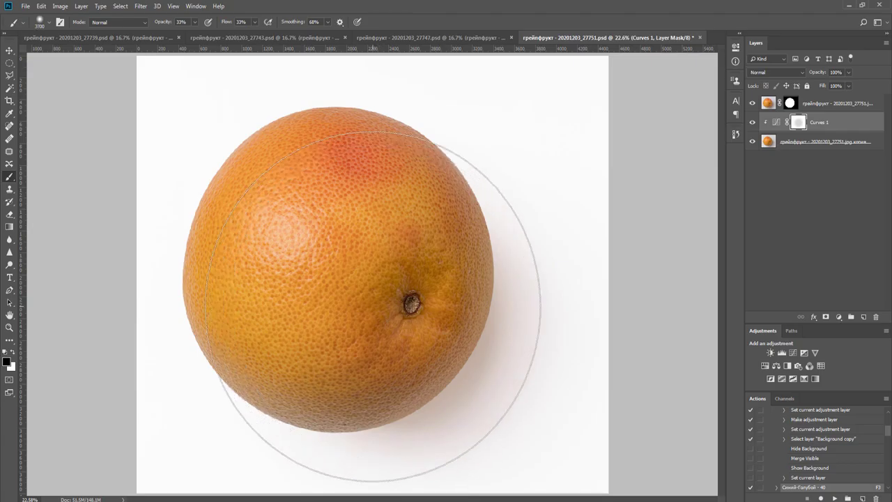
pyautogui.press('[')
pyautogui.press('[')
pyautogui.press('[')
pyautogui.press('[')
pyautogui.press('[')
pyautogui.press('[')
pyautogui.press('[')
pyautogui.press('[')
pyautogui.press('[')
pyautogui.press('[')
pyautogui.press('[')
pyautogui.press('[')
pyautogui.press('[')
pyautogui.press('[')
pyautogui.press('[')
pyautogui.press('[')
pyautogui.press('[')
pyautogui.press('[')
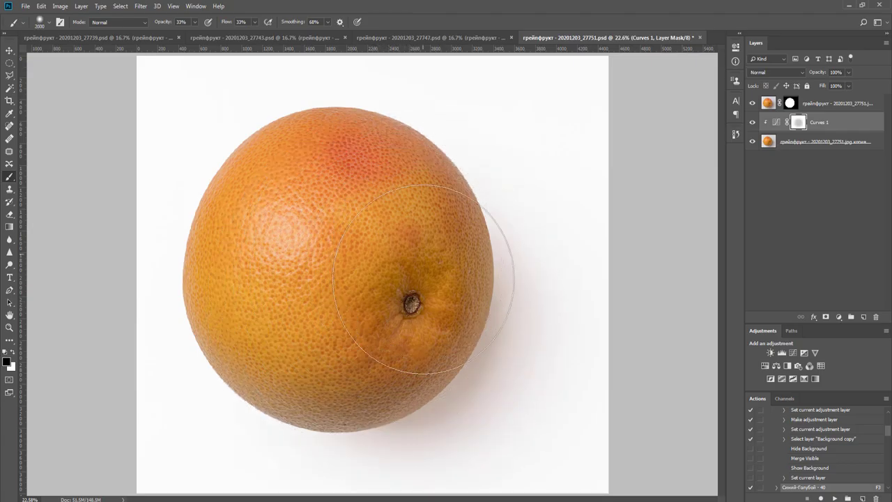
pyautogui.press('[')
pyautogui.press('[')
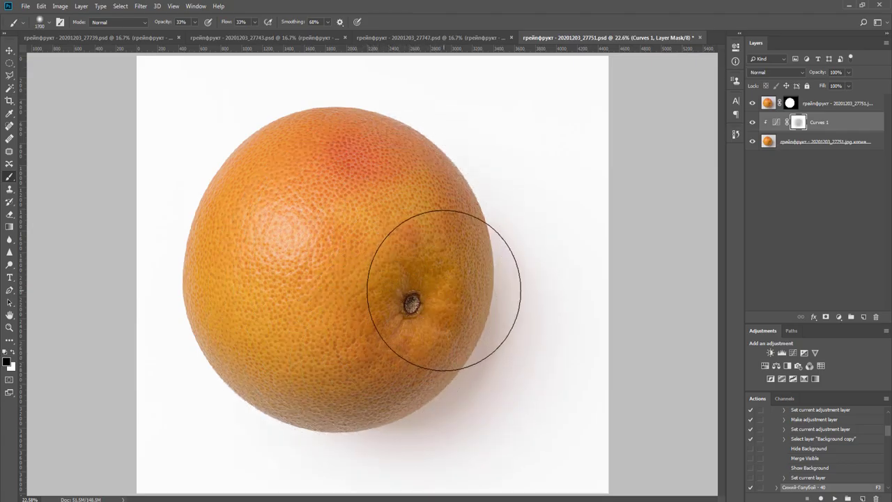
pyautogui.hotkey('ctrl', 'z')
# Close the 20201203_27751.psd document, saving its changes.
pyautogui.scroll(-2, 620, 203)
pyautogui.press('v')
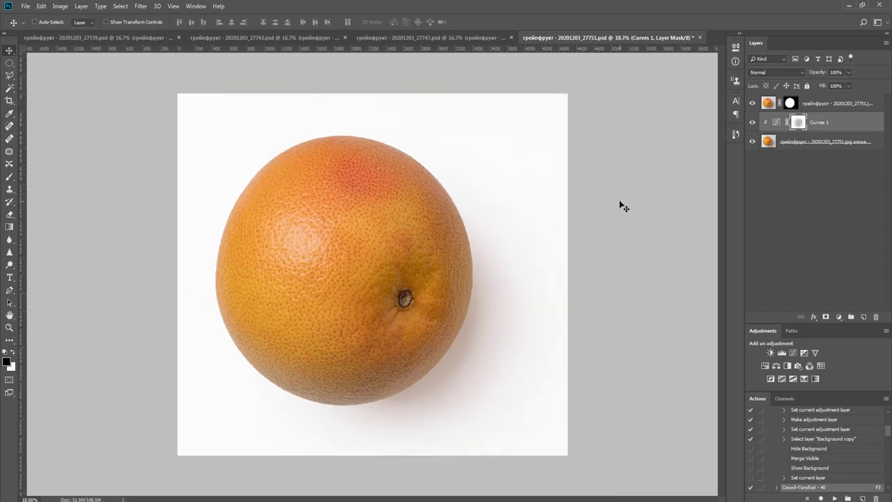
pyautogui.hotkey('ctrl', 'w')
pyautogui.press('Return')
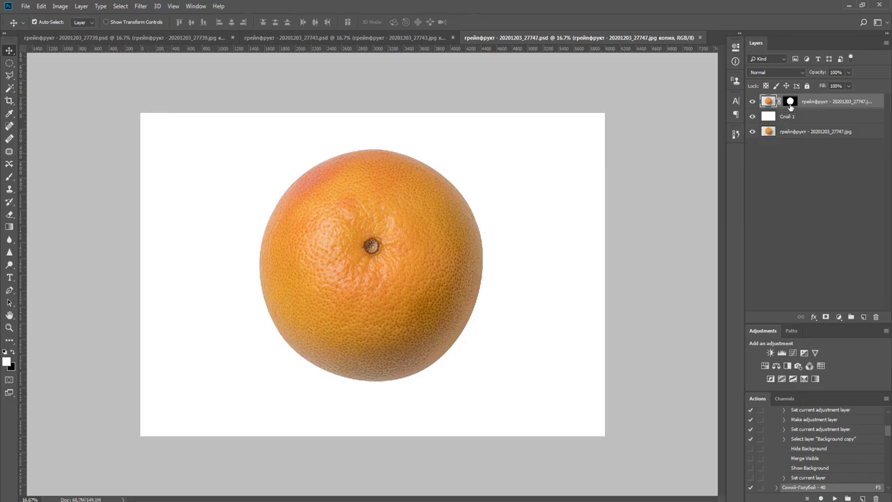
# Duplicate the masked grapefruit layer in 20201203_27747.psd and refine the copy's mask with Radius 1 px, Smooth 1, Feather 1.1 px, Contrast 8%, Shift Edge -36%.
pyautogui.scroll(5, 372, 190)
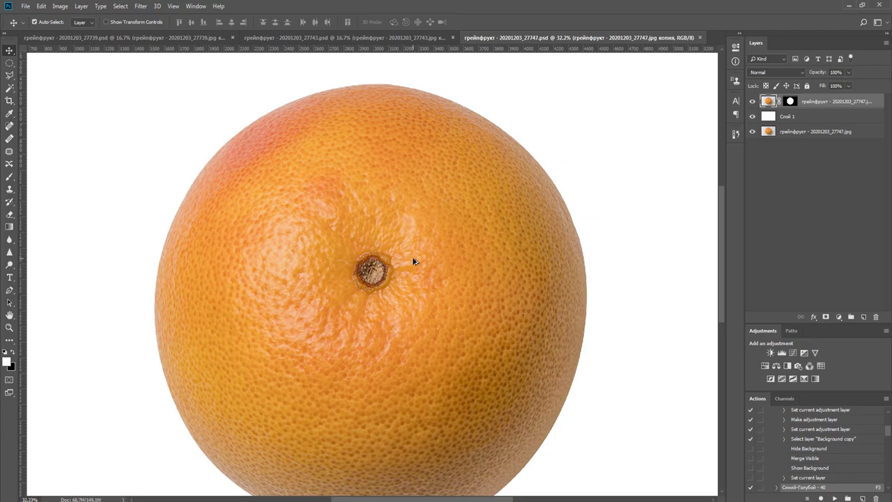
pyautogui.scroll(-3, 414, 261)
pyautogui.hotkey('ctrl', 'j')
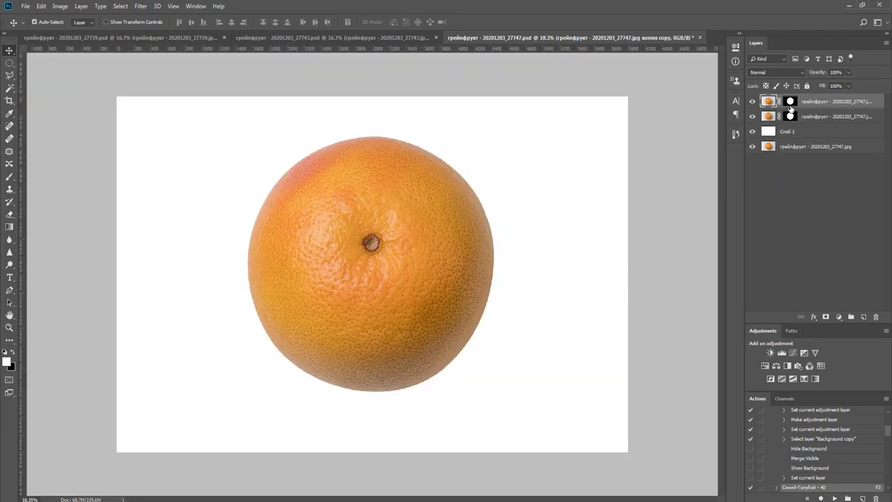
pyautogui.rightClick(791, 106)
pyautogui.click(791, 106)
pyautogui.rightClick(791, 106)
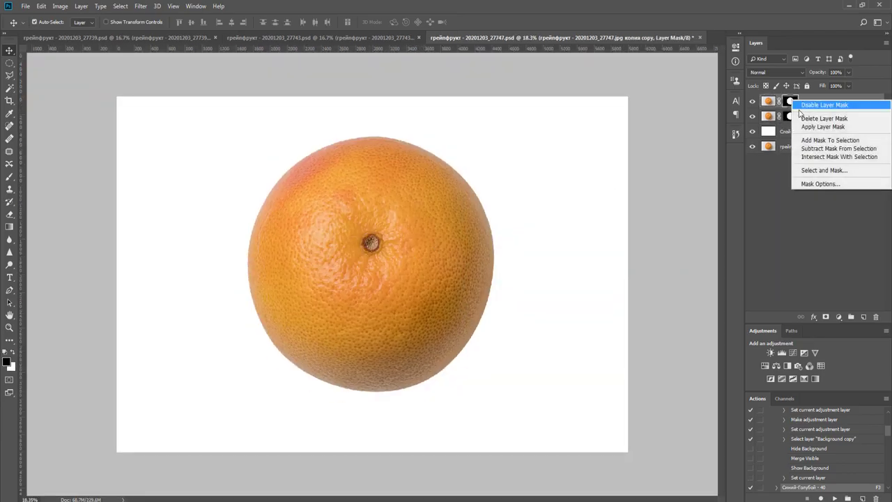
pyautogui.click(817, 171)
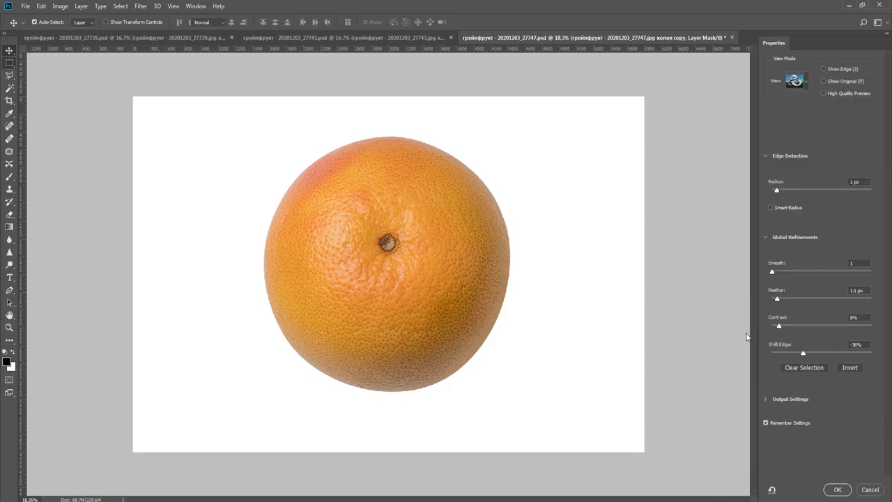
pyautogui.click(840, 490)
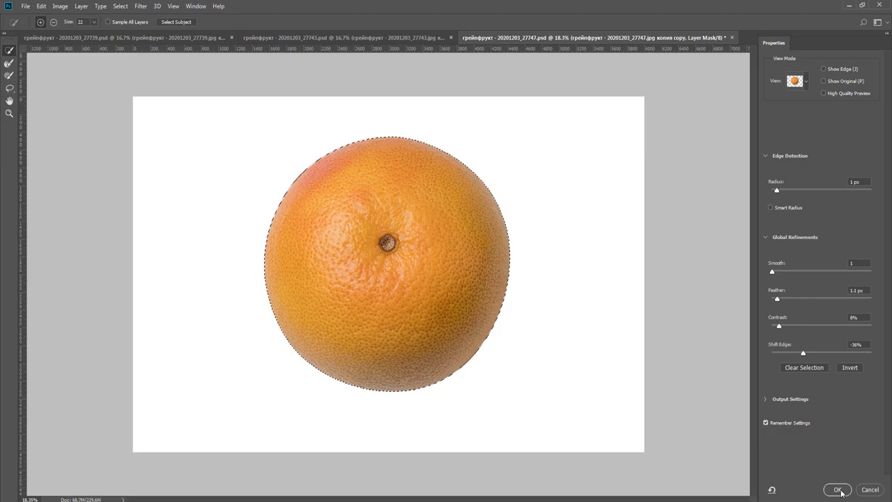
pyautogui.click(840, 490)
# Delete the layer mask from the lower of the two masked grapefruit layers.
pyautogui.press('c')
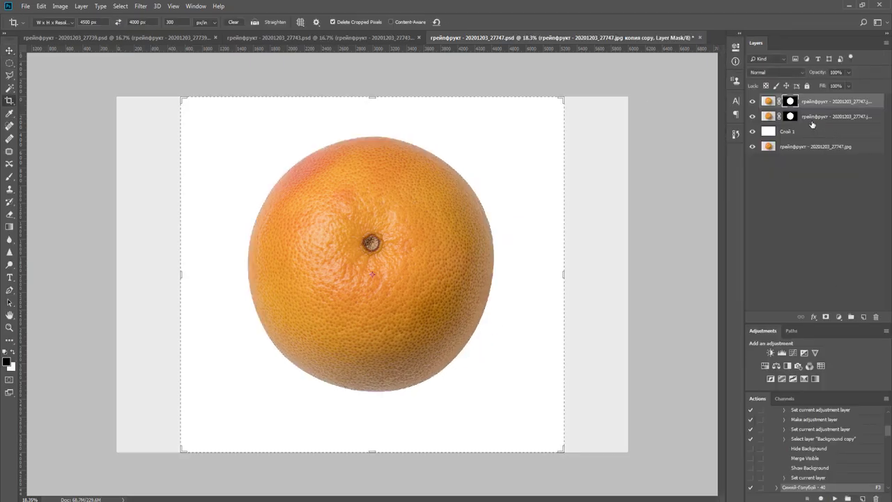
pyautogui.rightClick(790, 117)
pyautogui.press('Escape')
pyautogui.press('Escape')
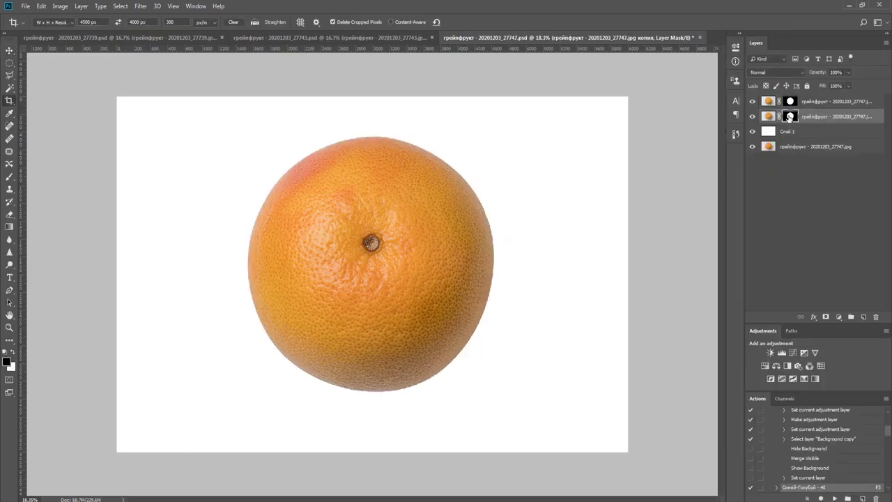
pyautogui.rightClick(790, 117)
pyautogui.click(805, 136)
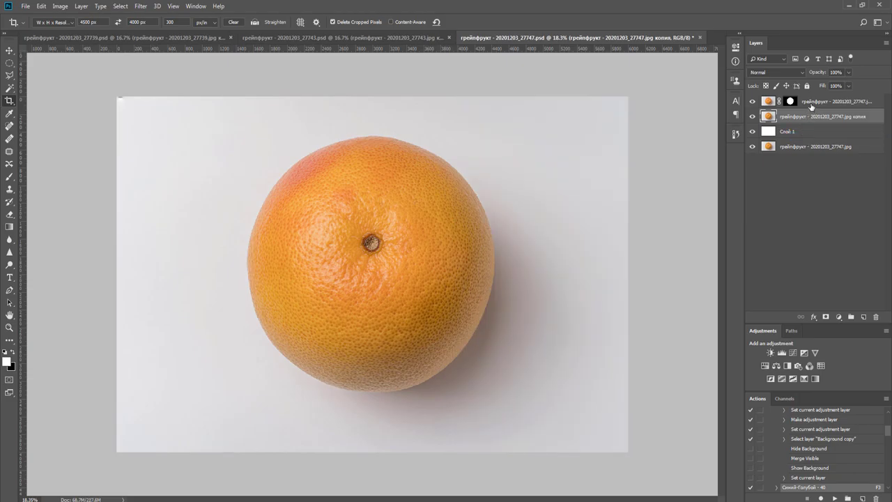
# Delete Слой 1 and the original 20201203_27747.jpg layer beneath it.
pyautogui.click(795, 137)
pyautogui.press('Delete')
pyautogui.press('Delete')
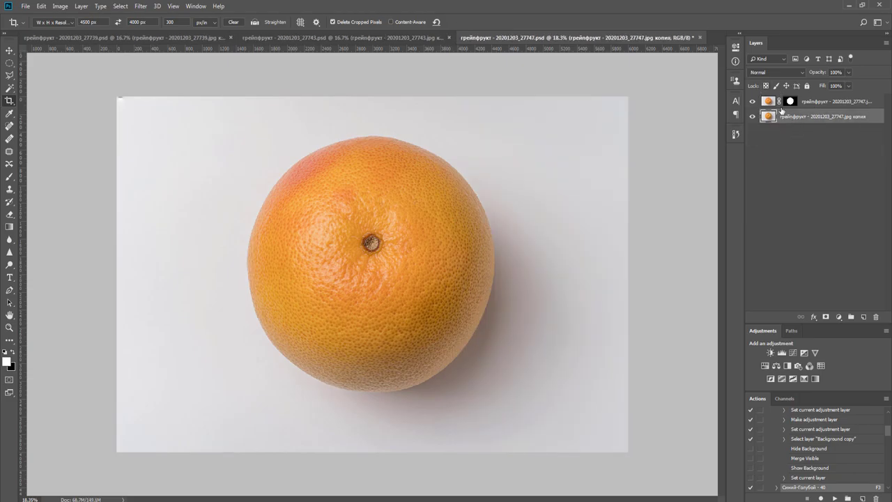
# Set the unmasked grapefruit layer to Multiply and clip a Curves adjustment to it with a point at input 119, output 137.
pyautogui.click(774, 72)
pyautogui.click(775, 113)
pyautogui.click(792, 353)
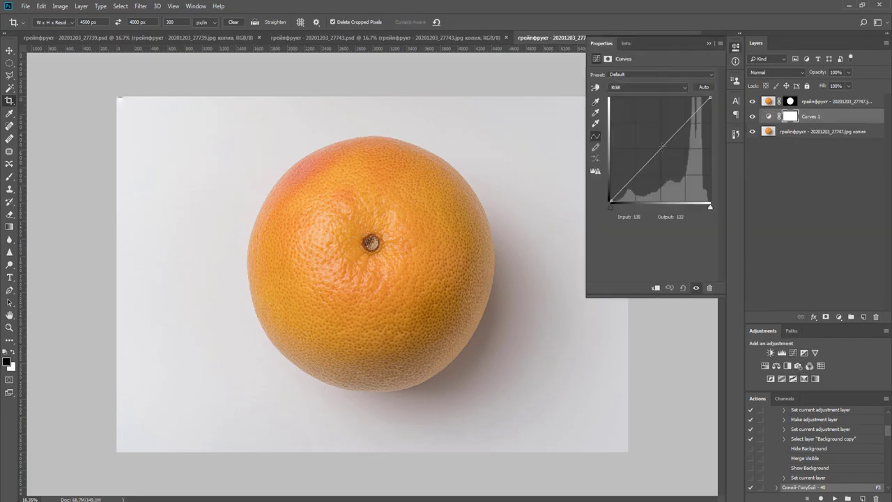
pyautogui.moveTo(662, 145); pyautogui.dragTo(657, 144)
pyautogui.hotkey('ctrl', 'alt', 'g')
# Set the area around the canvas to the Custom white colour and move the Curves 1 point to input 78, output 157.
pyautogui.rightClick(675, 371)
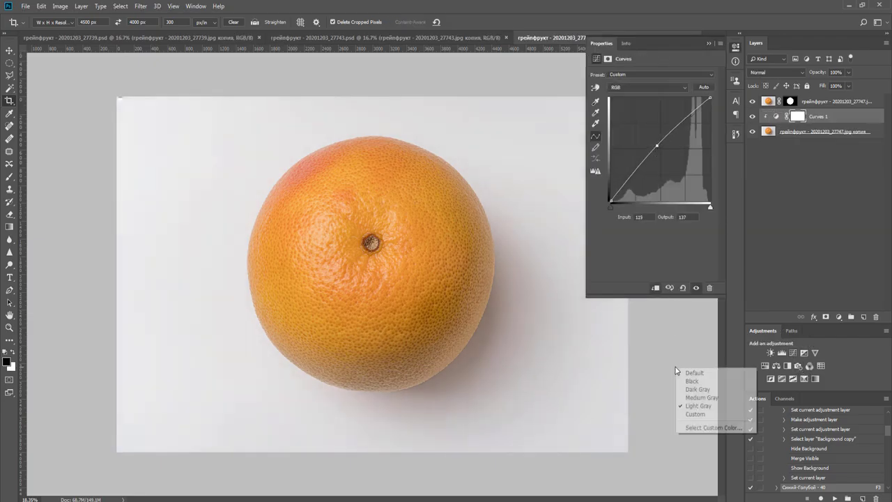
pyautogui.click(695, 413)
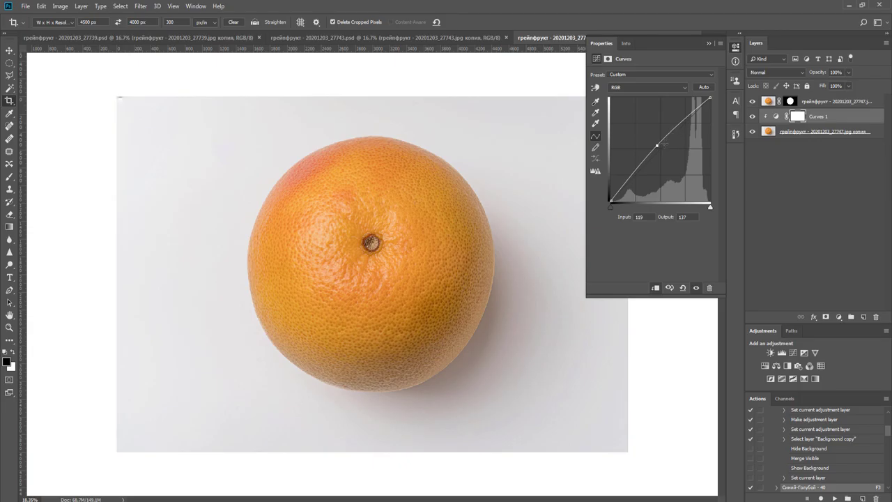
pyautogui.moveTo(657, 144); pyautogui.dragTo(641, 137)
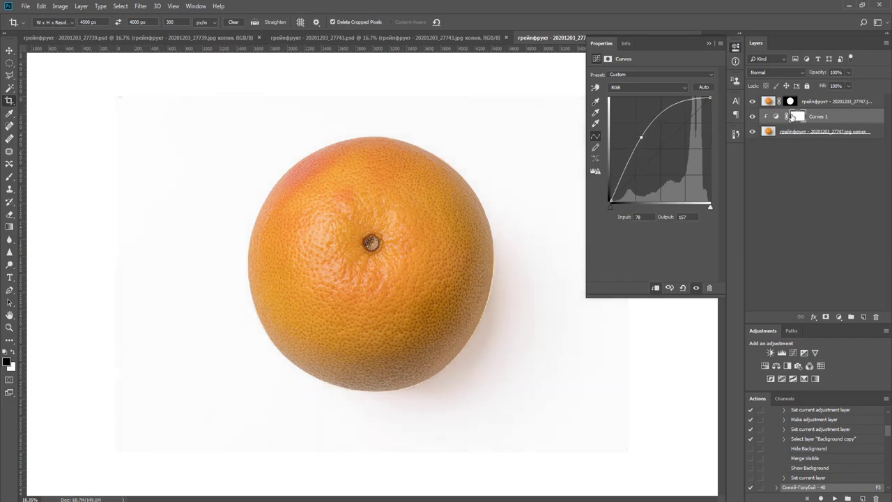
# Paint black on the Curves 1 mask over the grapefruit and its shadow at 33% opacity, varying the brush size and ending at 1900.
pyautogui.click(799, 117)
pyautogui.press('b')
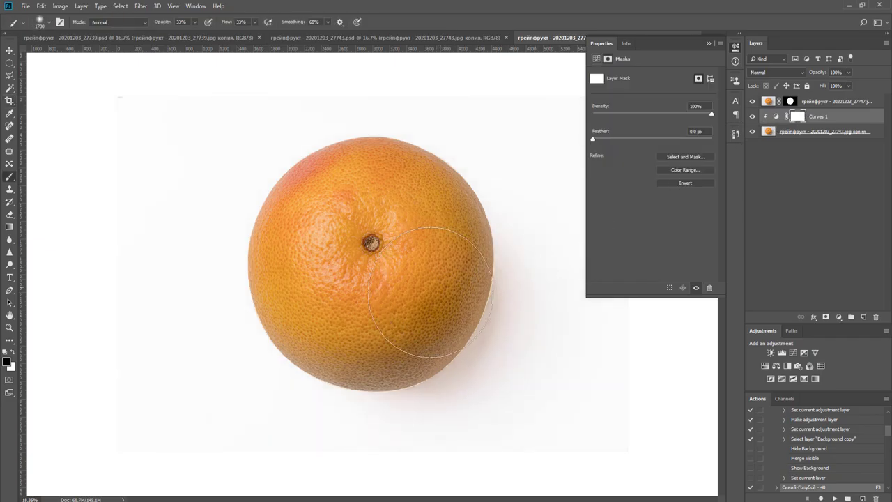
pyautogui.press(']')
pyautogui.press(']')
pyautogui.press(']')
pyautogui.press(']')
pyautogui.press(']')
pyautogui.press(']')
pyautogui.press(']')
pyautogui.press(']')
pyautogui.press(']')
pyautogui.press(']')
pyautogui.press(']')
pyautogui.press(']')
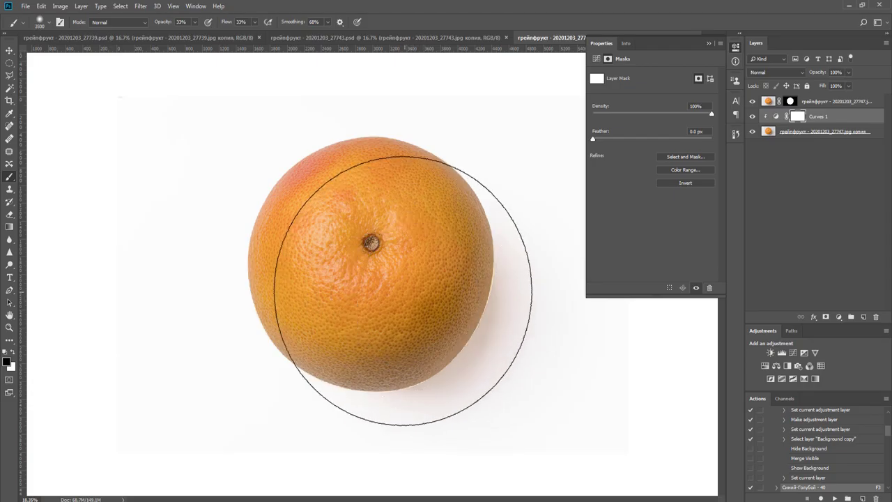
pyautogui.press('[')
pyautogui.press('[')
pyautogui.press('[')
pyautogui.press('[')
pyautogui.press('[')
pyautogui.press('[')
pyautogui.press('[')
pyautogui.press('[')
pyautogui.press('[')
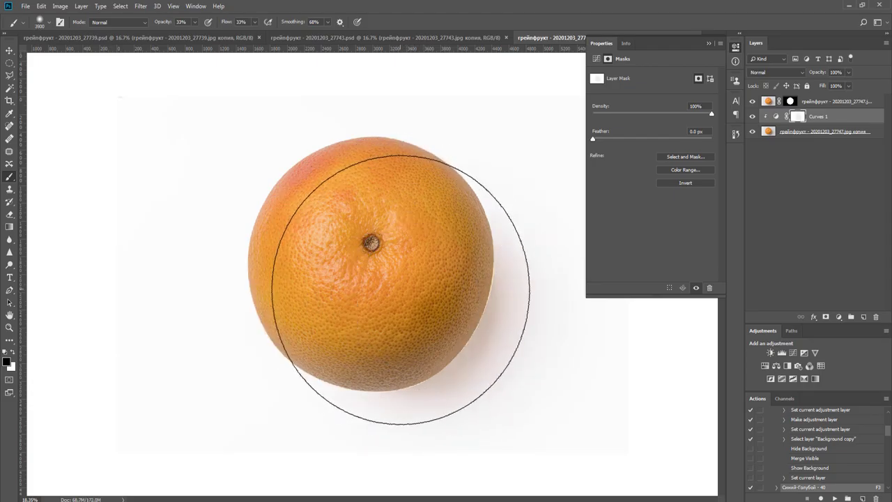
pyautogui.moveTo(403, 293)
pyautogui.mouseDown()
pyautogui.moveTo(390, 295)
pyautogui.moveTo(429, 266)
pyautogui.moveTo(408, 335)
pyautogui.moveTo(427, 341)
pyautogui.moveTo(414, 338)
pyautogui.mouseUp()
pyautogui.press(']')
pyautogui.press(']')
pyautogui.press(']')
pyautogui.press(']')
pyautogui.press(']')
pyautogui.press(']')
pyautogui.press(']')
pyautogui.press(']')
pyautogui.press(']')
pyautogui.press(']')
pyautogui.press('[')
pyautogui.press('[')
pyautogui.press('[')
pyautogui.press('[')
pyautogui.press('[')
pyautogui.press('[')
pyautogui.press('[')
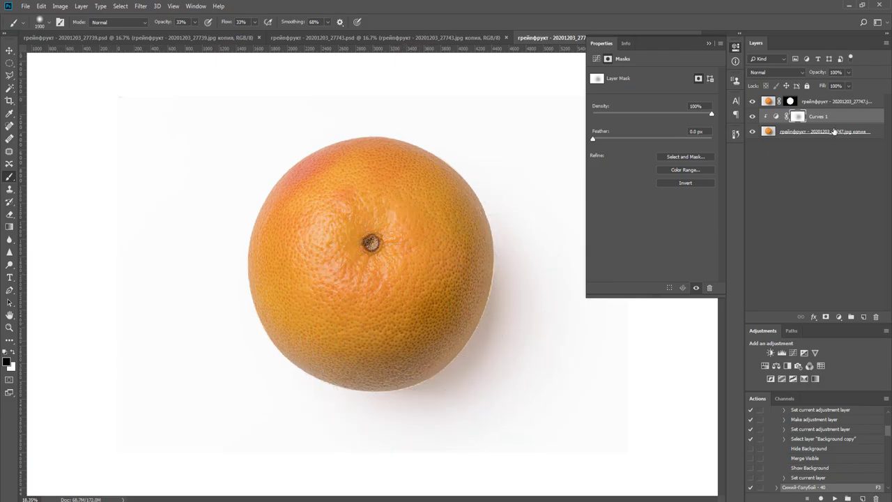
# Apply the last-used Gaussian Blur to the Multiply layer of the 27747 grapefruit.
pyautogui.click(828, 132)
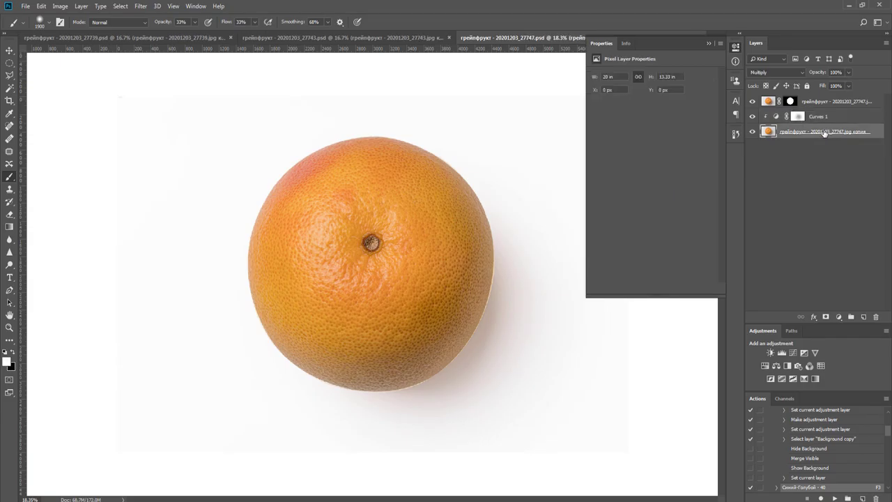
pyautogui.press('v')
pyautogui.click(140, 6)
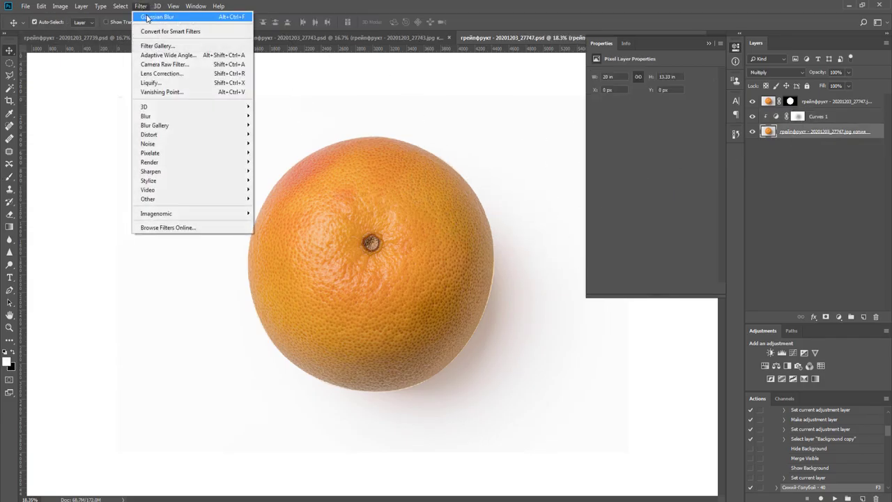
pyautogui.click(469, 160)
# Scale the Multiply grapefruit layer down to about 97.5% around its centre.
pyautogui.hotkey('ctrl', '-')
pyautogui.hotkey('ctrl', '-')
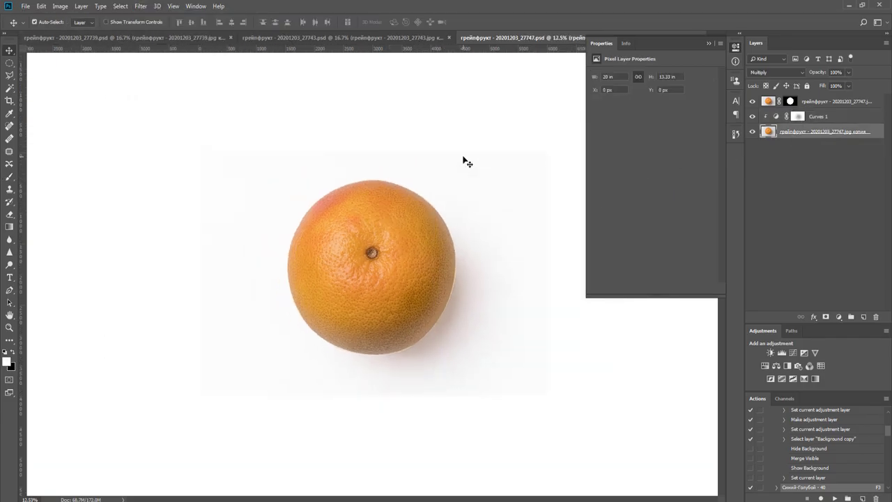
pyautogui.hotkey('ctrl', 't')
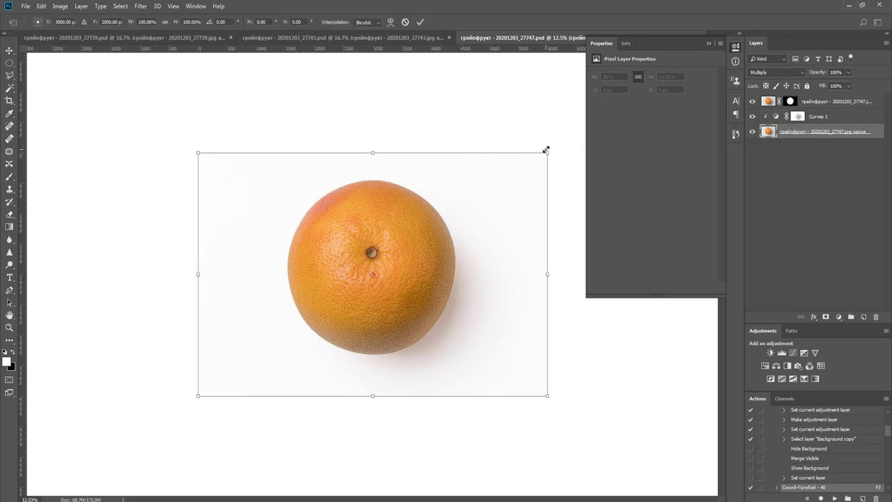
pyautogui.moveTo(547, 149); pyautogui.dragTo(541, 152)
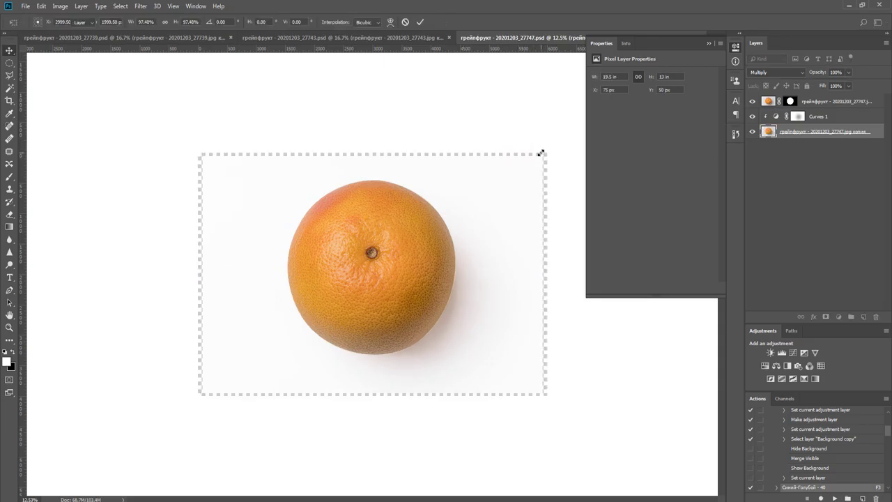
# Set the area around the canvas to Light Gray.
pyautogui.press('c')
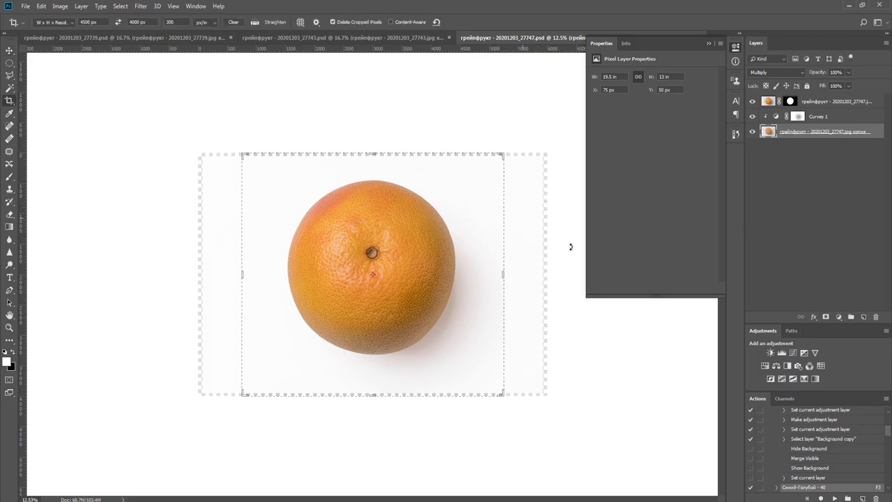
pyautogui.rightClick(634, 336)
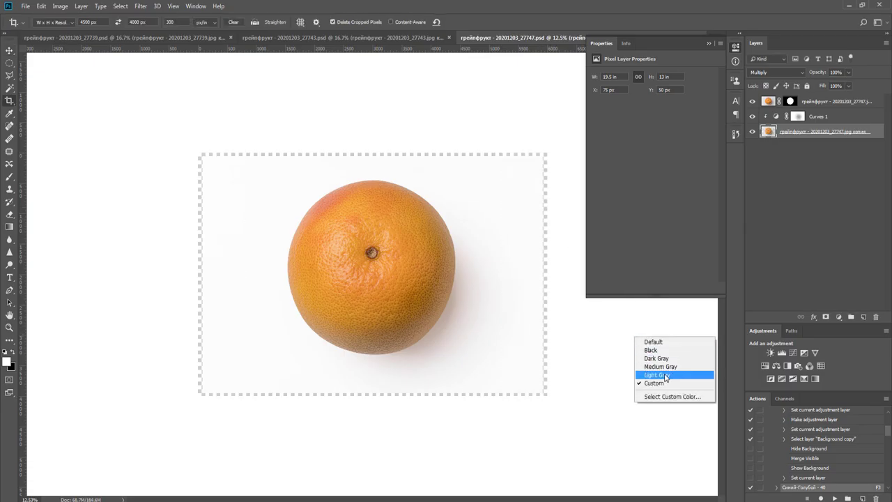
pyautogui.click(672, 375)
# Disable the top layer's mask and crop the 27747 image to 4500 × 4000 px, leaving more room on the shadow side.
pyautogui.click(789, 101)
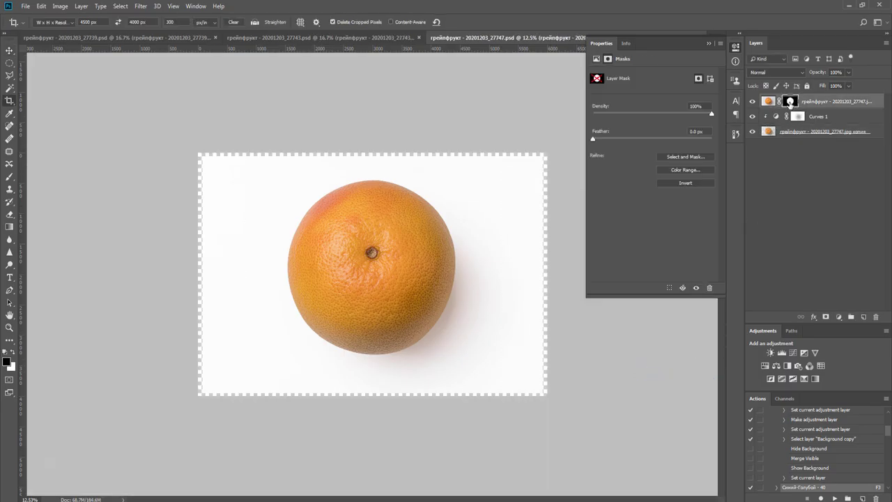
pyautogui.click(695, 288)
pyautogui.click(440, 237)
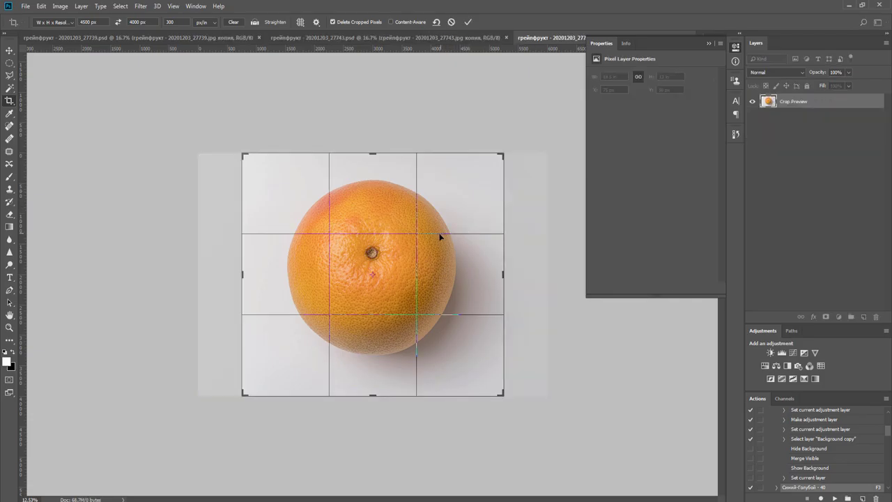
pyautogui.moveTo(423, 237); pyautogui.dragTo(411, 232)
pyautogui.press('Return')
pyautogui.press('v')
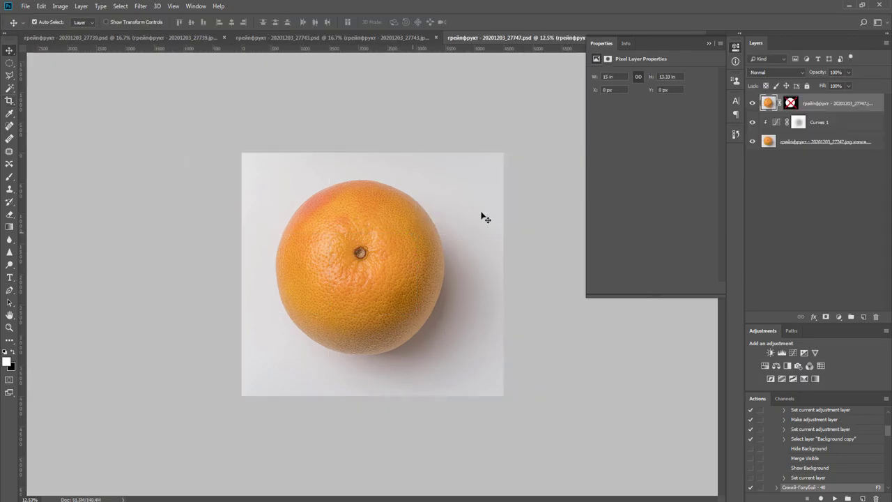
# Re-enable the top layer's mask and crop the image slightly inward to cut off the transparent border.
pyautogui.keyDown('shift'); pyautogui.click(785, 102); pyautogui.keyUp('shift')
pyautogui.press('c')
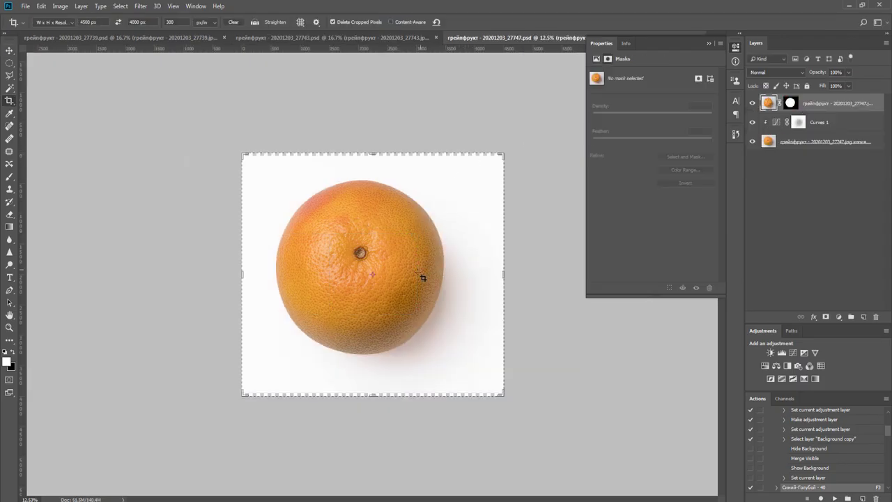
pyautogui.scroll(3, 418, 276)
pyautogui.scroll(2, 510, 304)
pyautogui.scroll(-2, 514, 307)
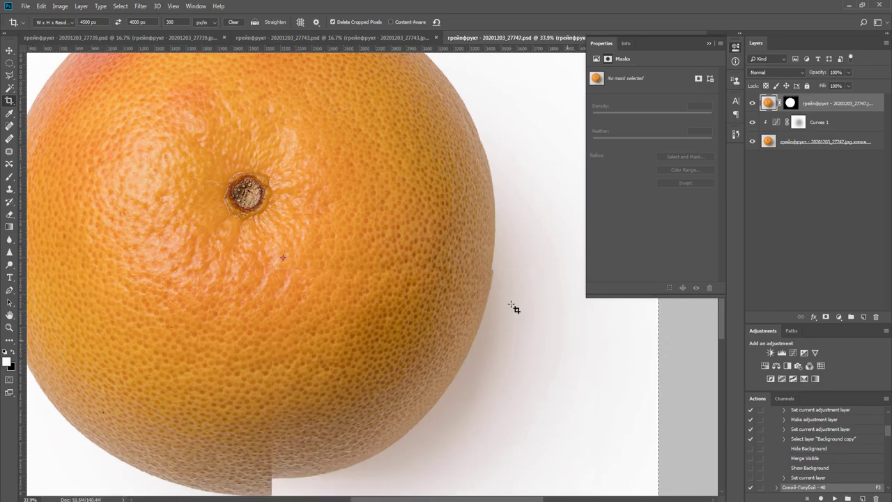
pyautogui.scroll(-3, 393, 295)
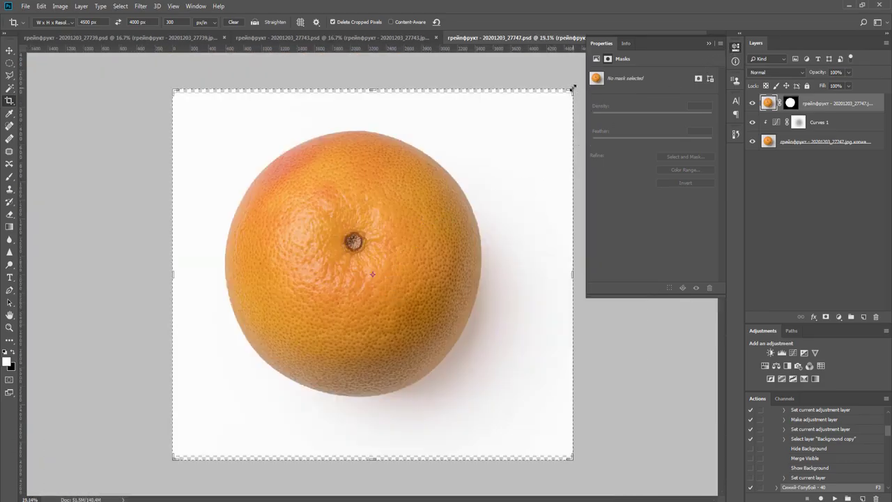
pyautogui.moveTo(572, 89); pyautogui.dragTo(570, 90)
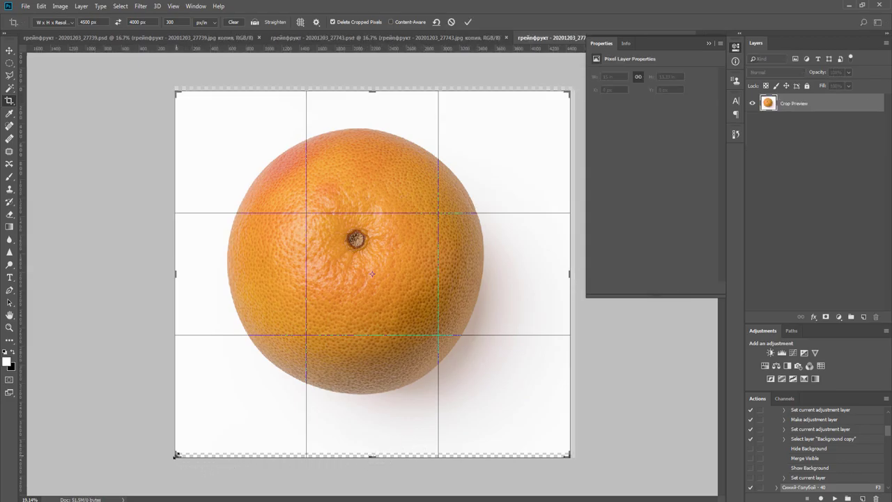
pyautogui.moveTo(177, 453); pyautogui.dragTo(179, 453)
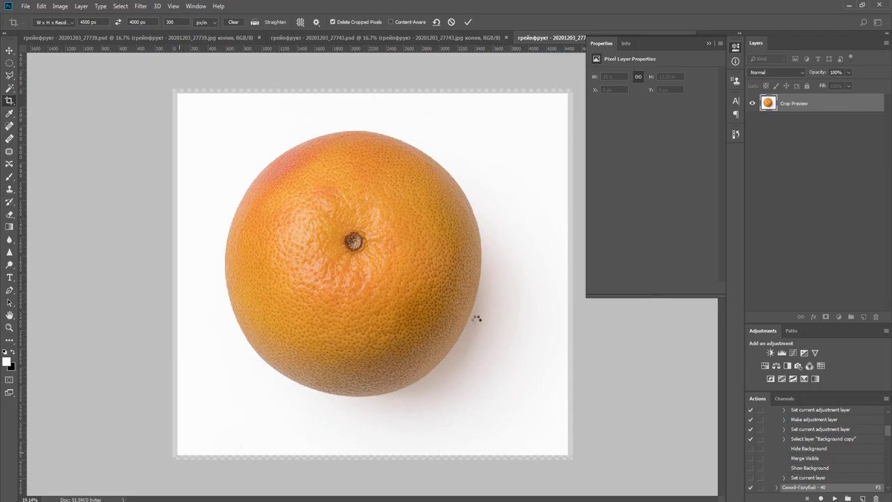
pyautogui.press('v')
# Close the 27747 document, saving its changes, and collapse the layer properties.
pyautogui.hotkey('ctrl', 'w')
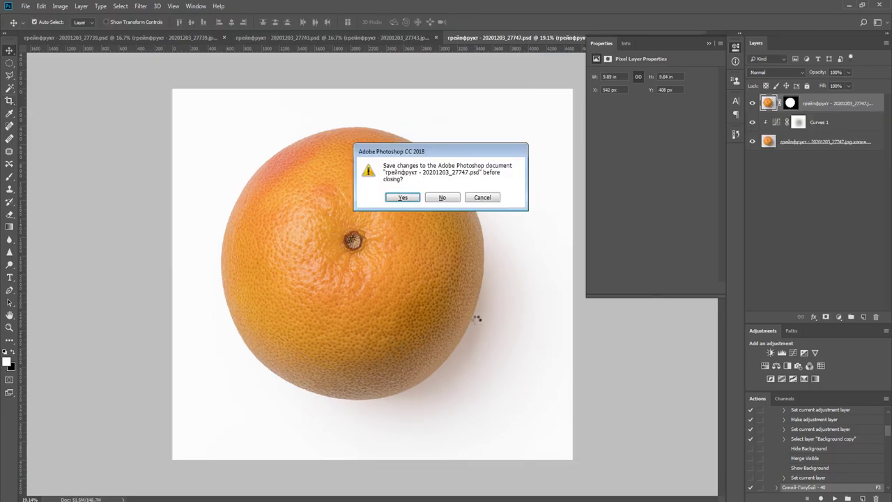
pyautogui.press('Return')
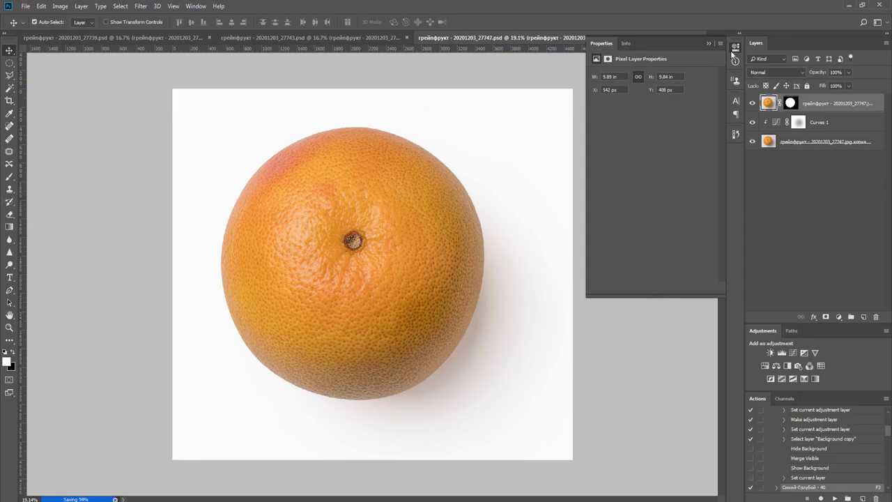
pyautogui.click(731, 51)
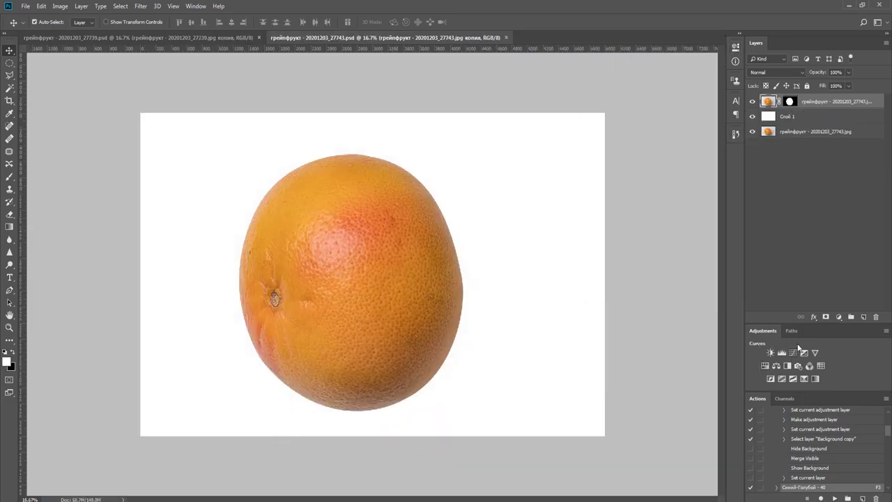
pyautogui.click(795, 330)
pyautogui.click(753, 346)
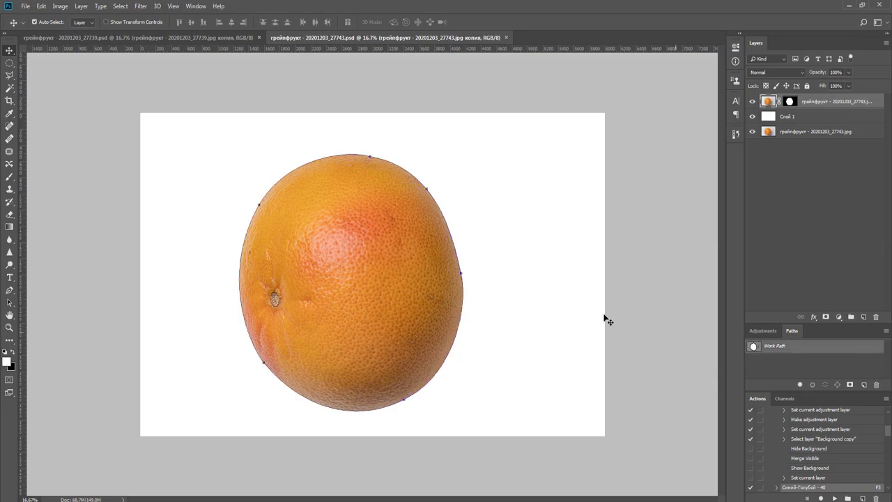
pyautogui.press('m')
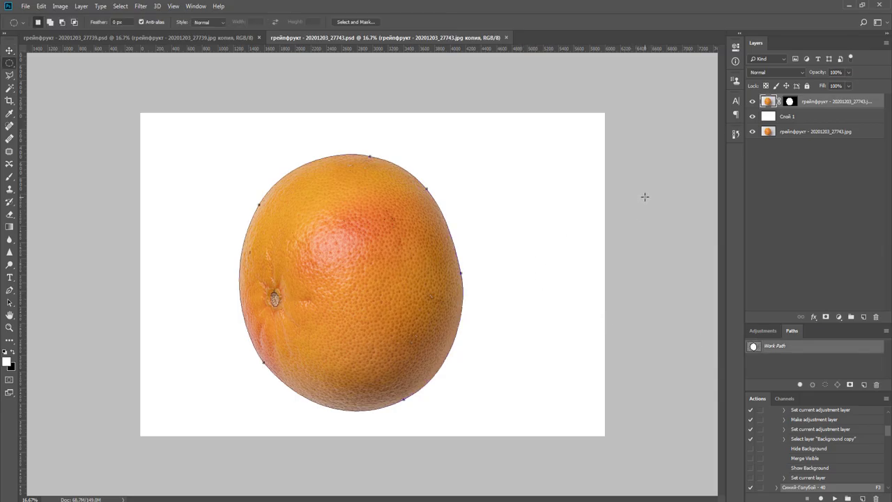
pyautogui.press('p')
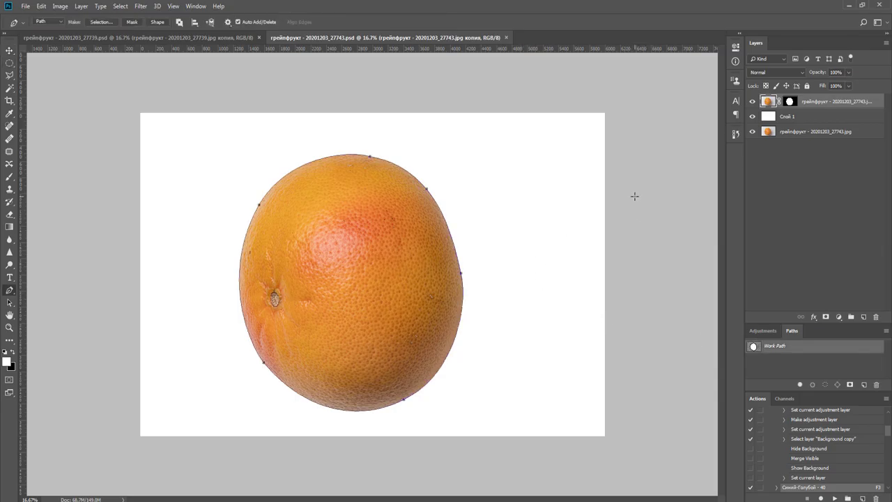
pyautogui.press('Escape')
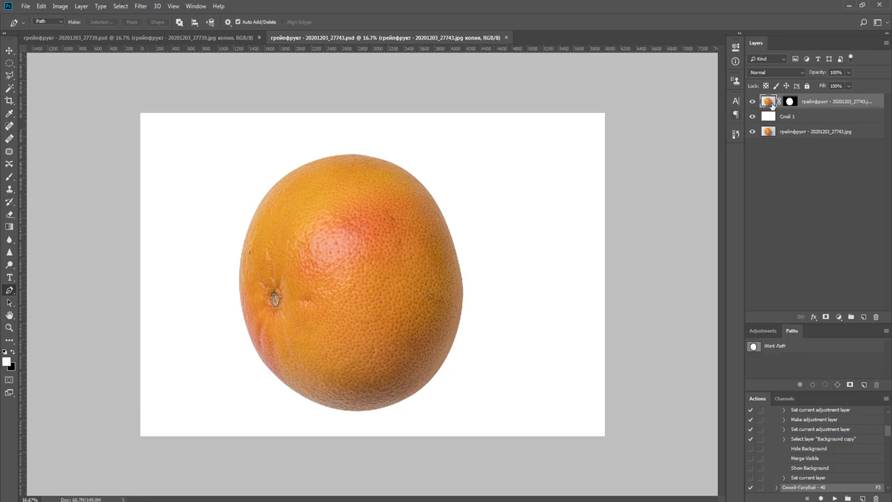
pyautogui.press('j')
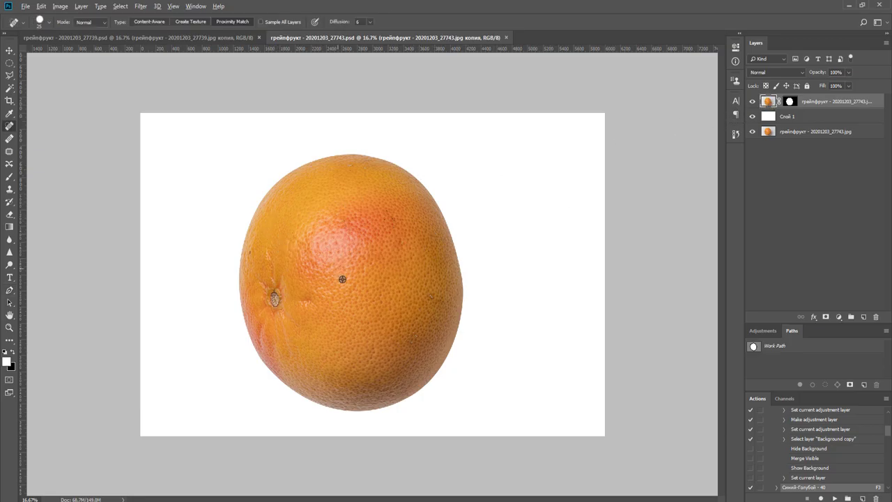
# Delete the layer mask from the top 27743 grapefruit layer and activate the Work Path.
pyautogui.rightClick(791, 101)
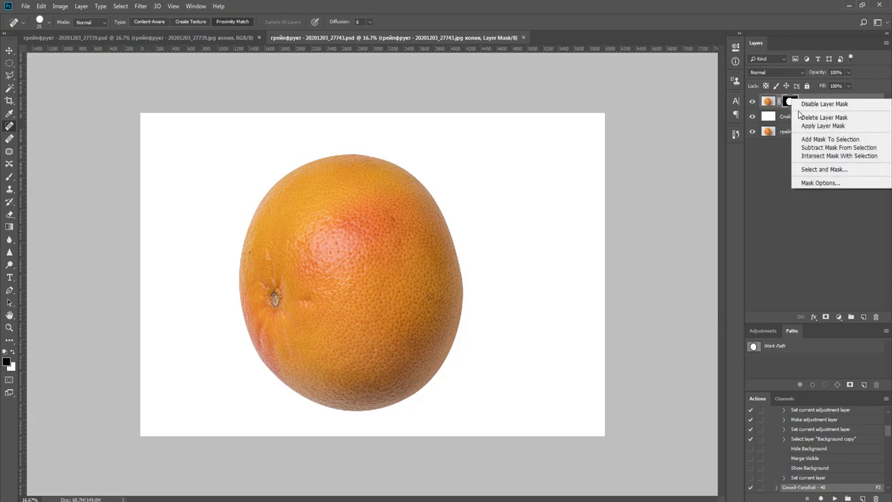
pyautogui.click(819, 112)
pyautogui.click(754, 348)
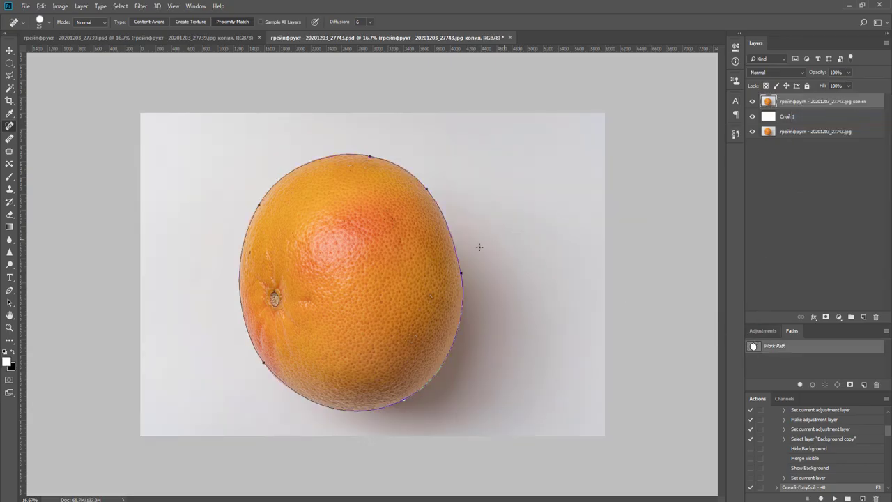
# Adjust the Work Path anchor on the right edge of the 27743 grapefruit with the Pen tool.
pyautogui.press('p')
pyautogui.scroll(6, 461, 320)
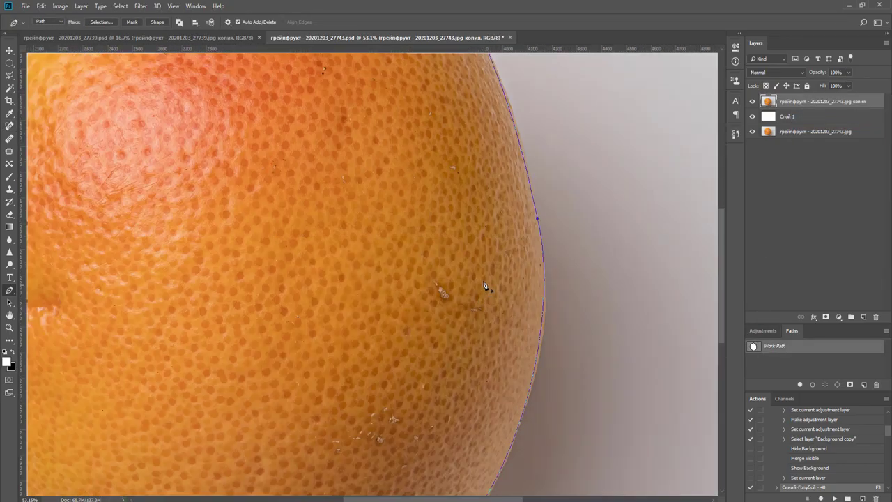
pyautogui.moveTo(483, 287); pyautogui.dragTo(408, 233)
pyautogui.keyDown('ctrl'); pyautogui.click(476, 176); pyautogui.keyUp('ctrl')
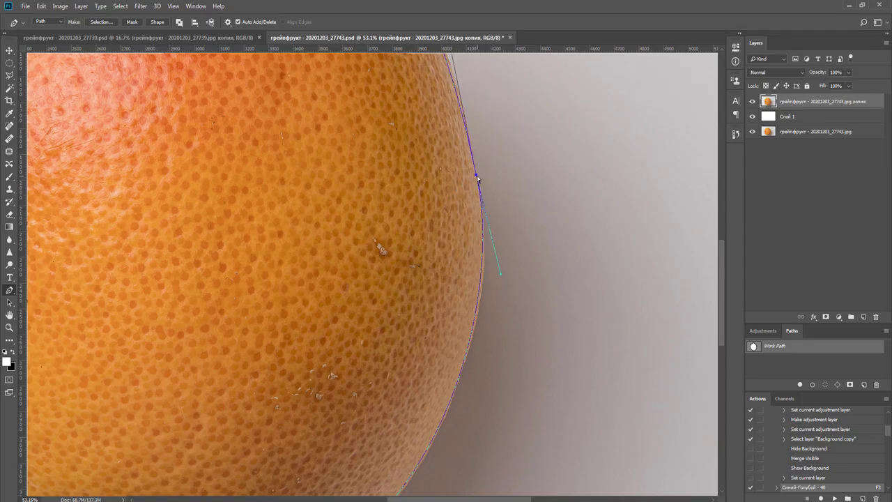
pyautogui.scroll(-3, 493, 242)
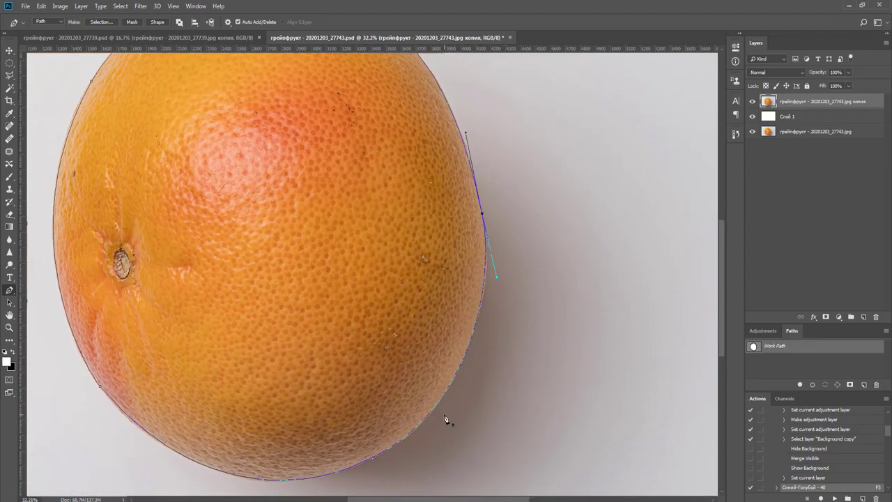
# Adjust the lower anchor beside the shadow, add an anchor on the lower-right edge slightly inside the peel, and leave the path.
pyautogui.keyDown('ctrl'); pyautogui.click(373, 462); pyautogui.keyUp('ctrl')
pyautogui.scroll(-2, 446, 412)
pyautogui.scroll(3, 423, 418)
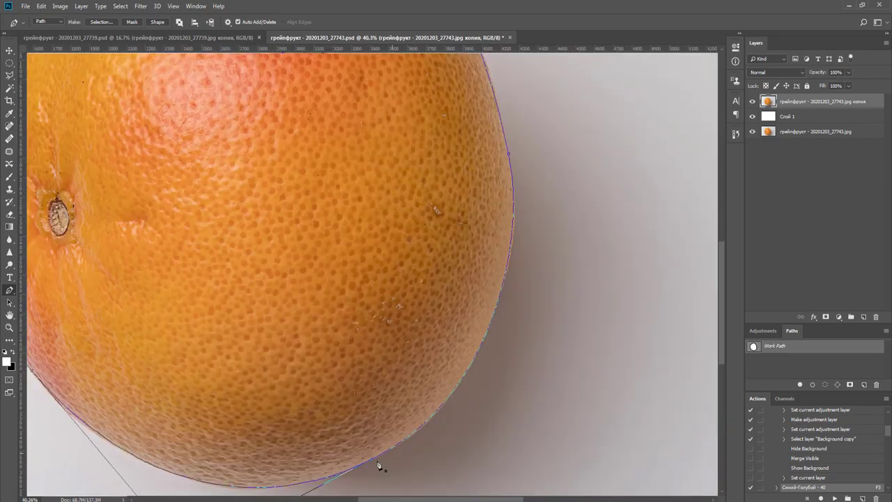
pyautogui.keyDown('ctrl'); pyautogui.click(494, 323); pyautogui.keyUp('ctrl')
pyautogui.moveTo(494, 321); pyautogui.dragTo(490, 321)
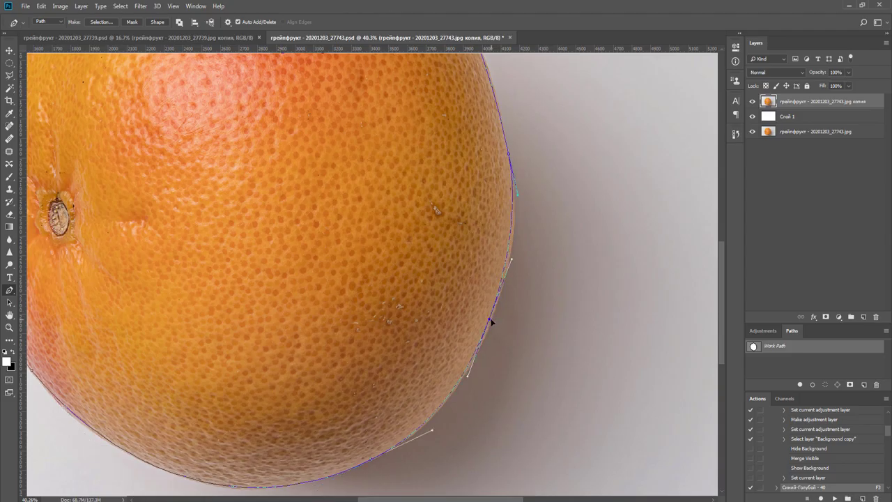
pyautogui.press('Escape')
pyautogui.hotkey('ctrl', '0')
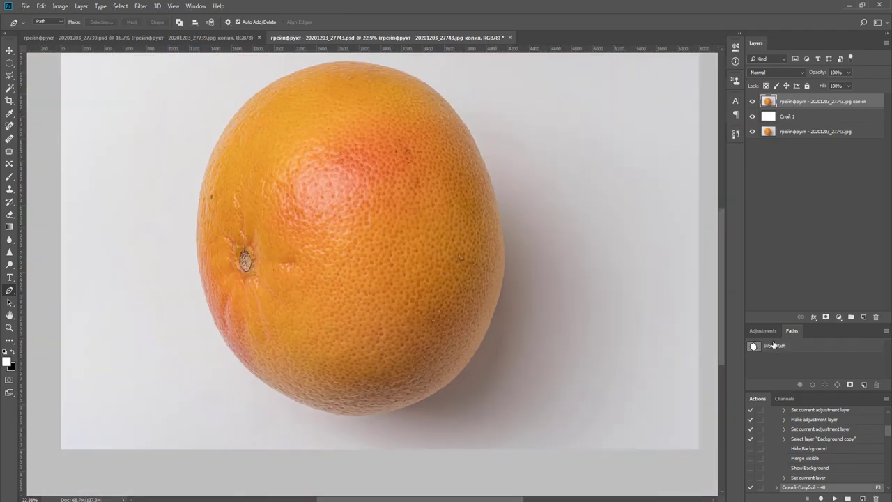
# Try masking the top grapefruit layer with a selection loaded from the Work Path, then undo the mask and deselect.
pyautogui.keyDown('ctrl'); pyautogui.click(752, 346); pyautogui.keyUp('ctrl')
pyautogui.click(826, 317)
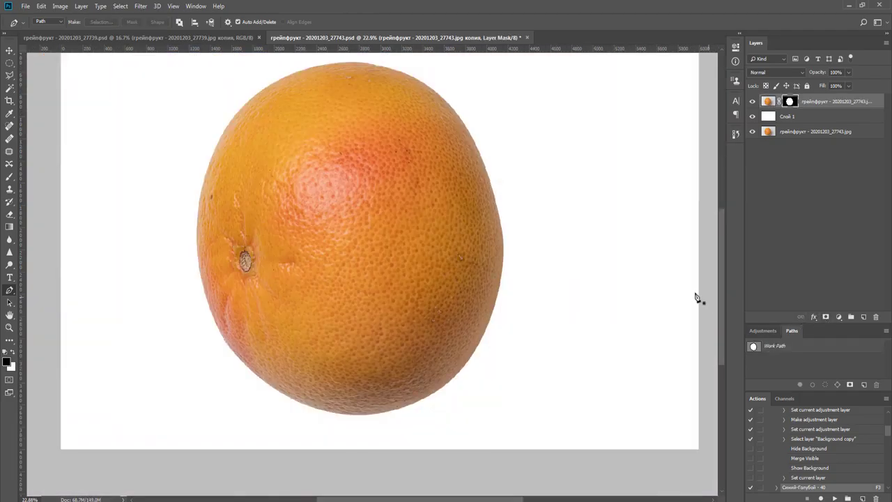
pyautogui.hotkey('ctrl', 'z')
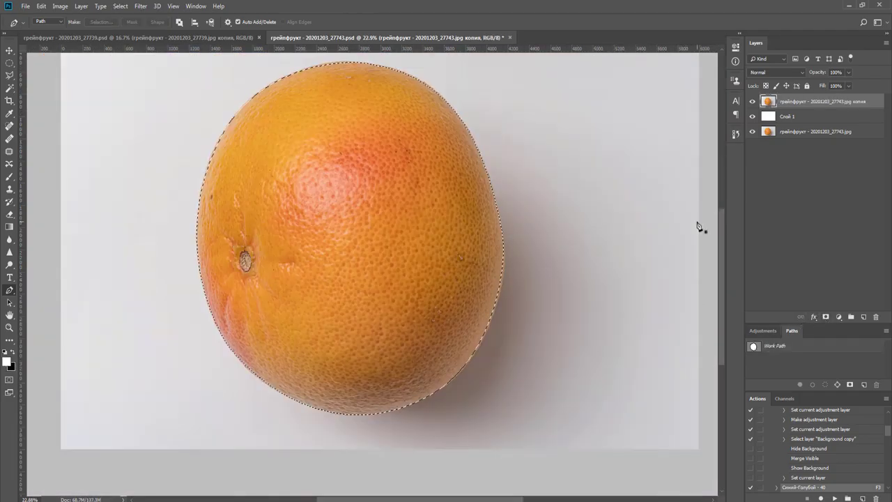
pyautogui.press('m')
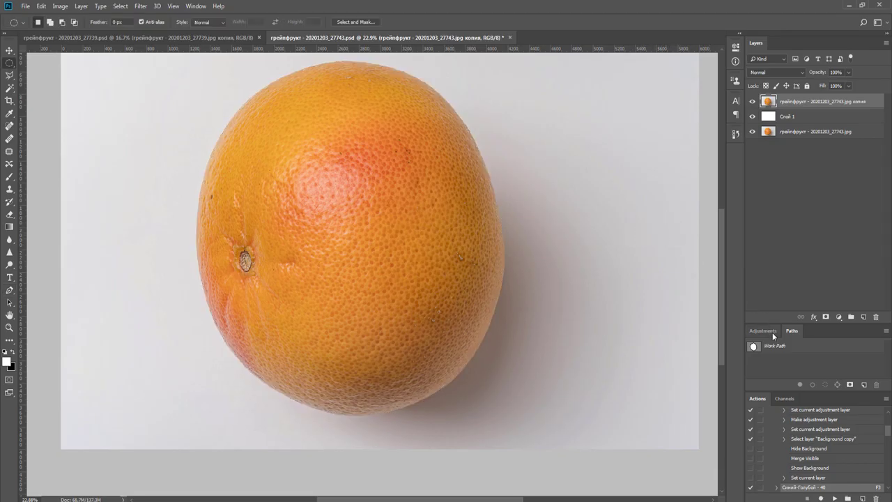
# Reshape the Work Path along the grapefruit's right and lower-right edge with the Pen tool by adjusting its anchors and curve handles.
pyautogui.click(756, 347)
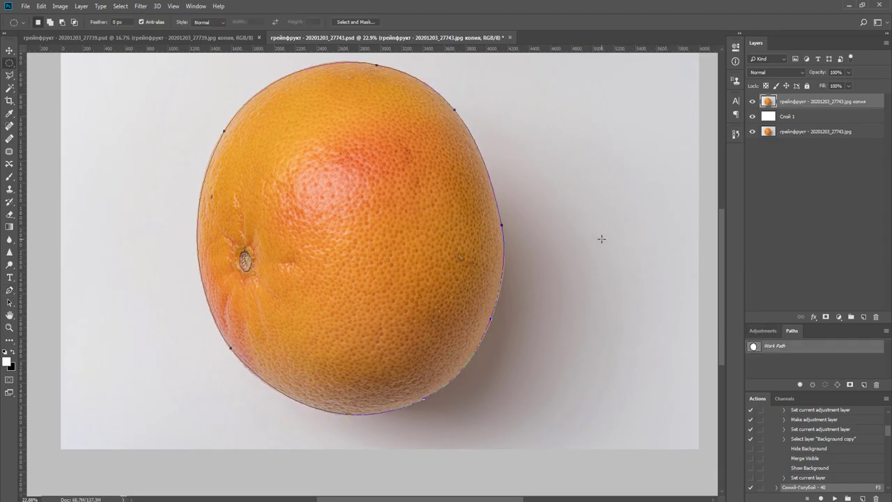
pyautogui.press('p')
pyautogui.scroll(3, 512, 261)
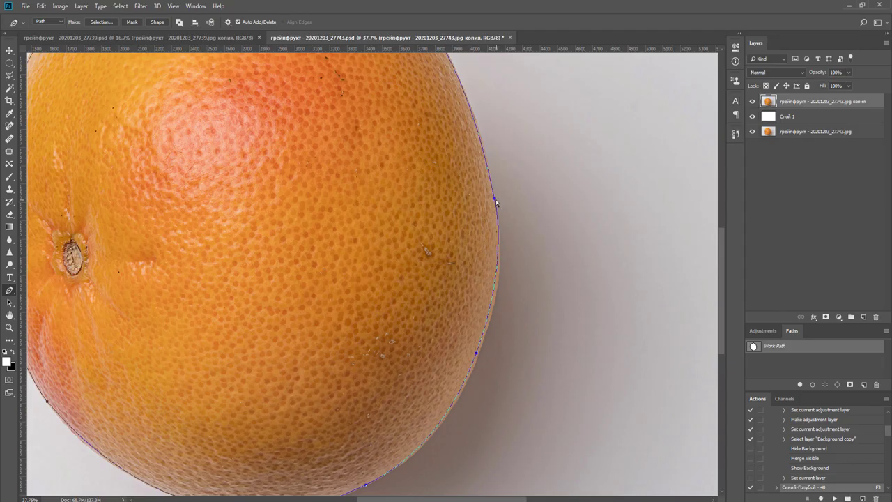
pyautogui.keyDown('ctrl'); pyautogui.click(496, 202); pyautogui.keyUp('ctrl')
pyautogui.scroll(2, 506, 196)
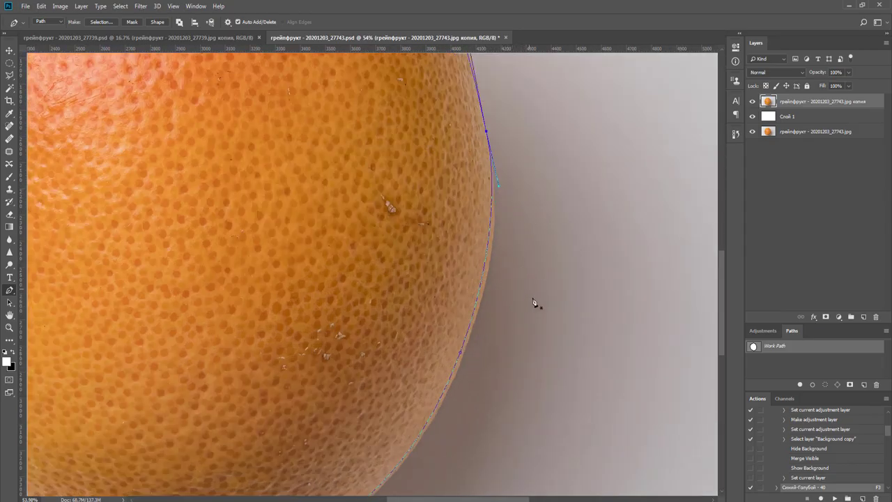
pyautogui.moveTo(506, 319); pyautogui.dragTo(478, 324)
pyautogui.keyDown('ctrl'); pyautogui.click(433, 360); pyautogui.keyUp('ctrl')
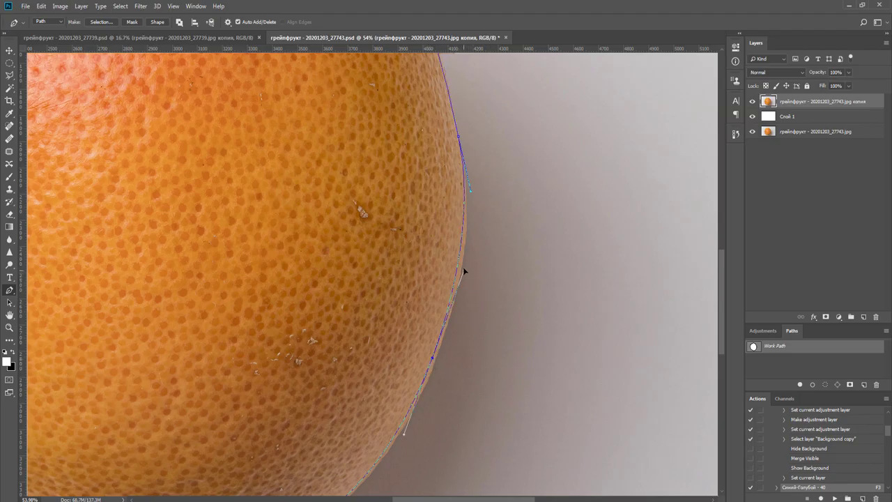
pyautogui.moveTo(466, 261); pyautogui.dragTo(452, 305)
pyautogui.moveTo(470, 201); pyautogui.dragTo(470, 209)
pyautogui.scroll(-3, 493, 256)
pyautogui.press('Escape')
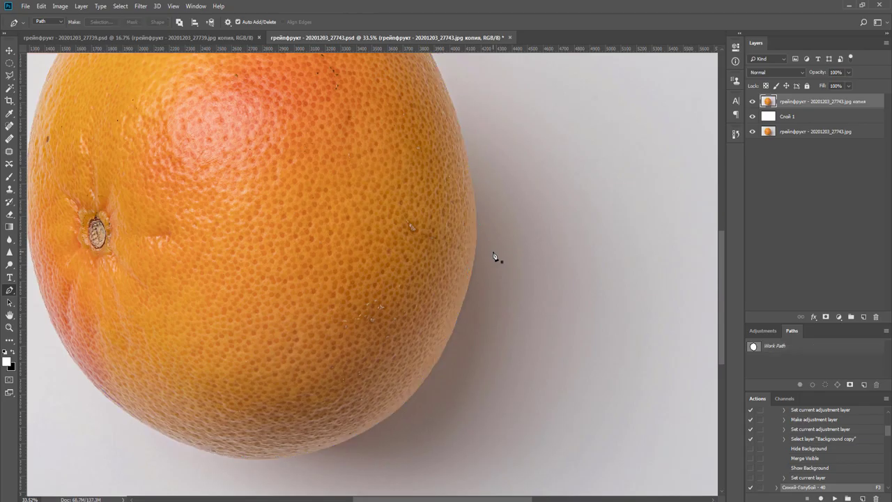
# Load the Work Path as a selection and mask the top grapefruit layer with it.
pyautogui.keyDown('ctrl'); pyautogui.click(752, 347); pyautogui.keyUp('ctrl')
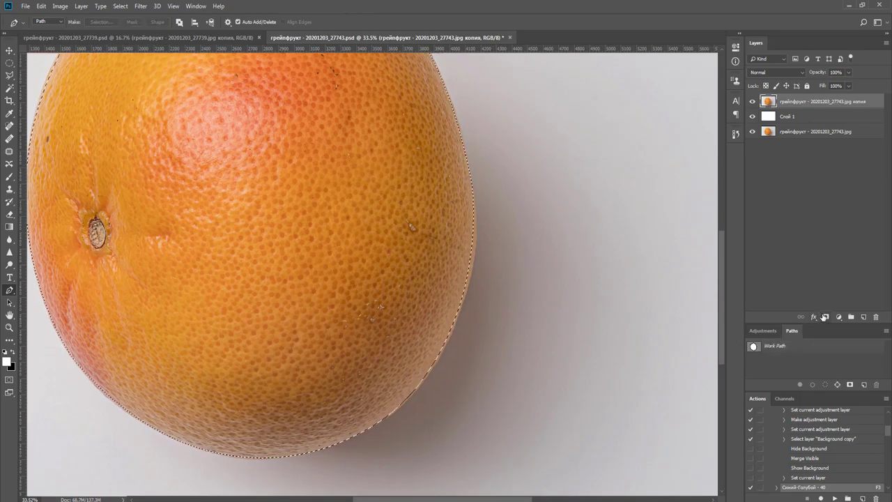
pyautogui.click(826, 316)
pyautogui.hotkey('ctrl', '0')
pyautogui.press('v')
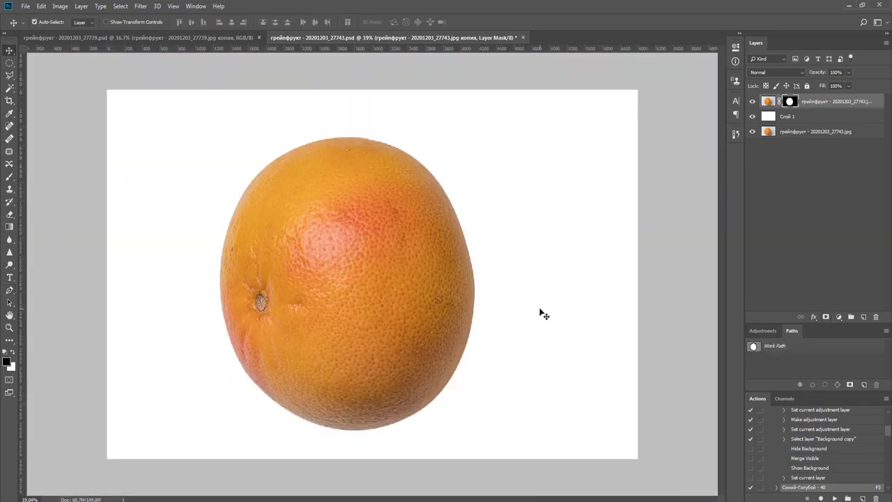
pyautogui.scroll(2, 374, 211)
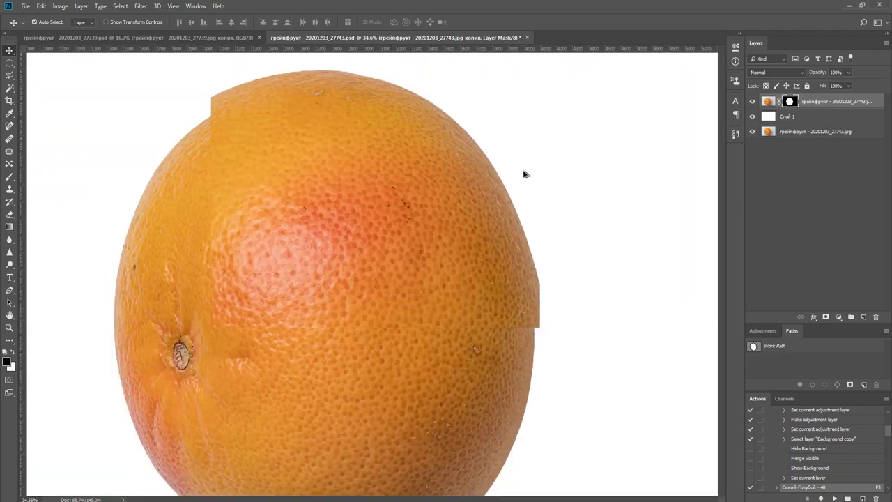
# Remove the dark specks on the left of the peel and around the pink highlight with the Spot Healing Brush on the layer image.
pyautogui.click(768, 101)
pyautogui.press('x')
pyautogui.press('j')
pyautogui.scroll(3, 86, 283)
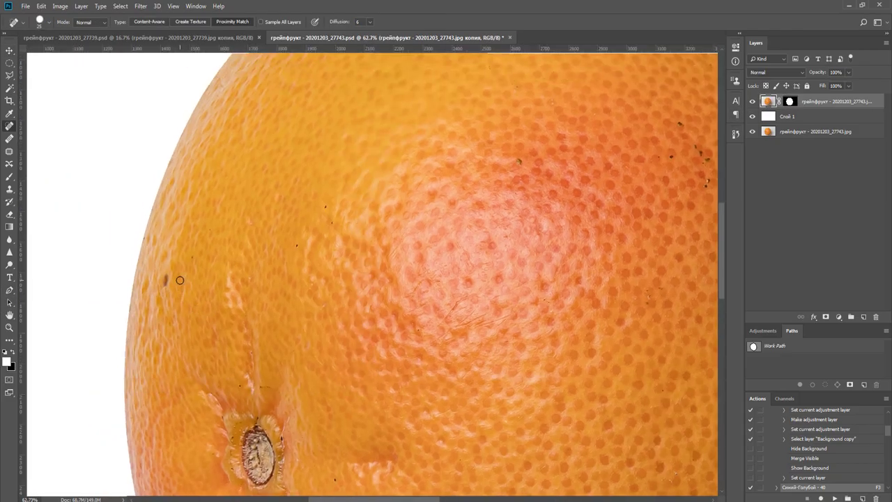
pyautogui.click(164, 283)
pyautogui.click(298, 241)
pyautogui.moveTo(326, 207); pyautogui.dragTo(331, 222)
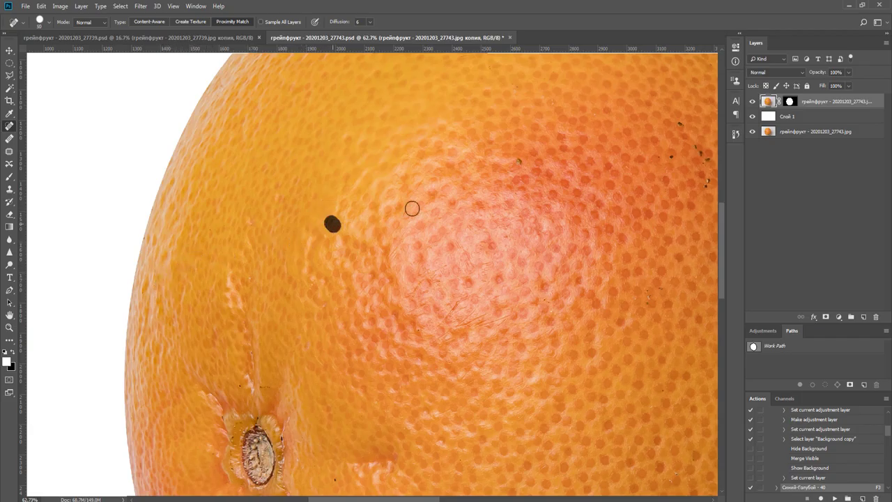
pyautogui.click(517, 160)
# Heal the black specks on the red patch and the blemishes near the top edge of the grapefruit.
pyautogui.moveTo(559, 195); pyautogui.dragTo(448, 269)
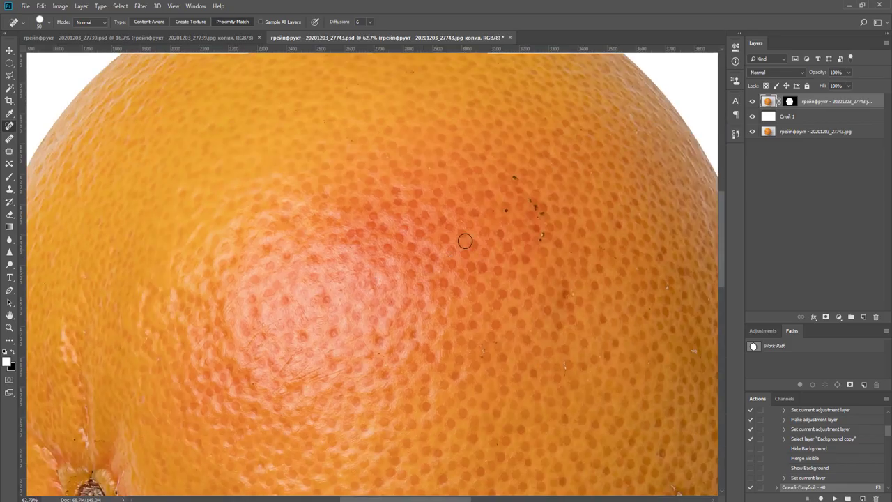
pyautogui.moveTo(534, 205); pyautogui.dragTo(538, 235)
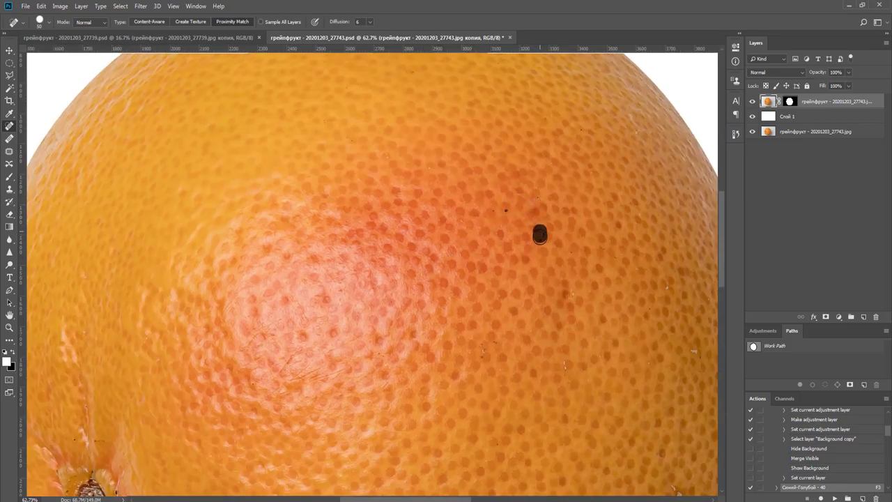
pyautogui.click(509, 210)
pyautogui.moveTo(533, 321)
pyautogui.mouseDown()
pyautogui.moveTo(524, 189)
pyautogui.moveTo(534, 288)
pyautogui.moveTo(448, 259)
pyautogui.moveTo(544, 452)
pyautogui.mouseUp()
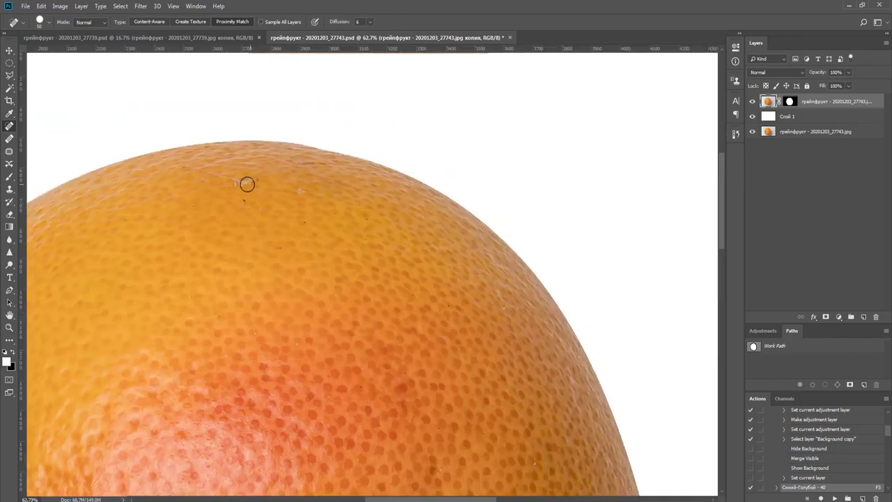
pyautogui.click(239, 181)
pyautogui.click(244, 200)
# Heal the light marks and the small scar on the right side of the grapefruit.
pyautogui.moveTo(452, 341); pyautogui.dragTo(432, 173)
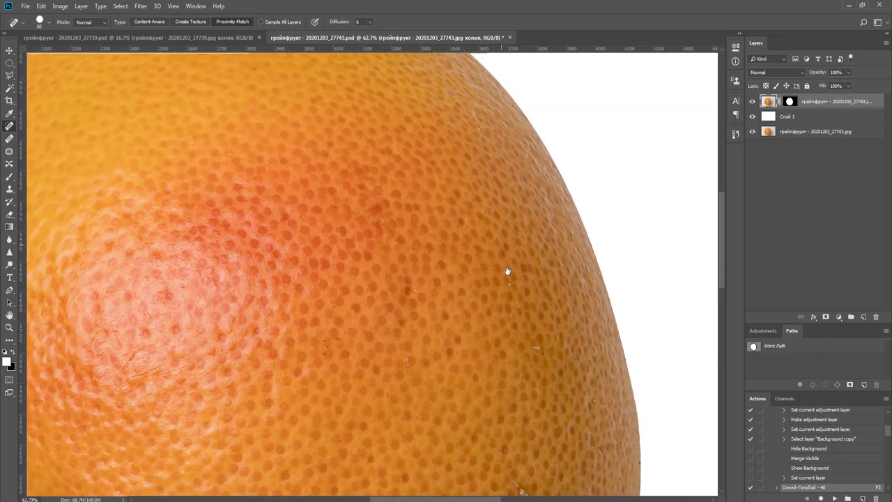
pyautogui.moveTo(508, 272); pyautogui.dragTo(508, 231)
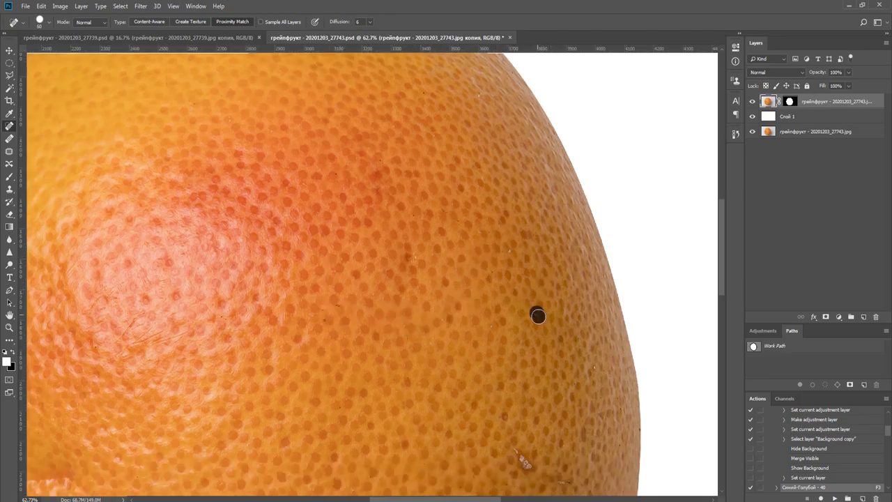
pyautogui.click(514, 255)
pyautogui.moveTo(531, 413); pyautogui.dragTo(517, 250)
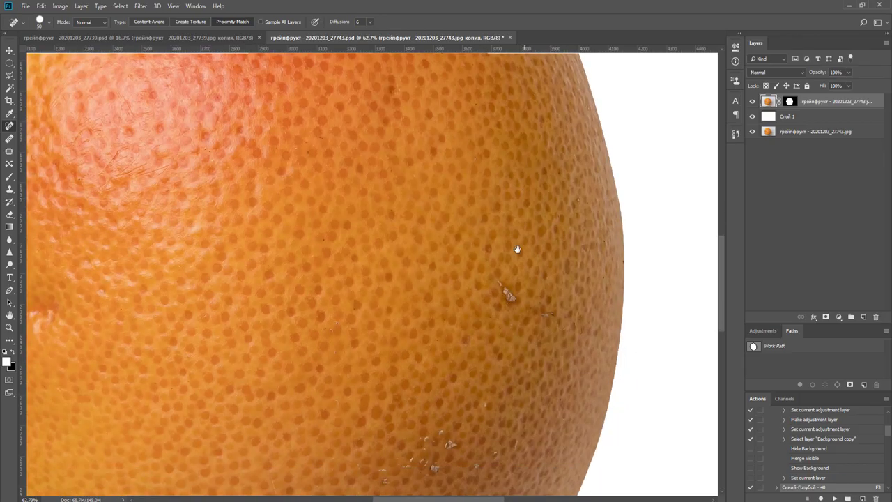
pyautogui.click(508, 295)
pyautogui.click(541, 313)
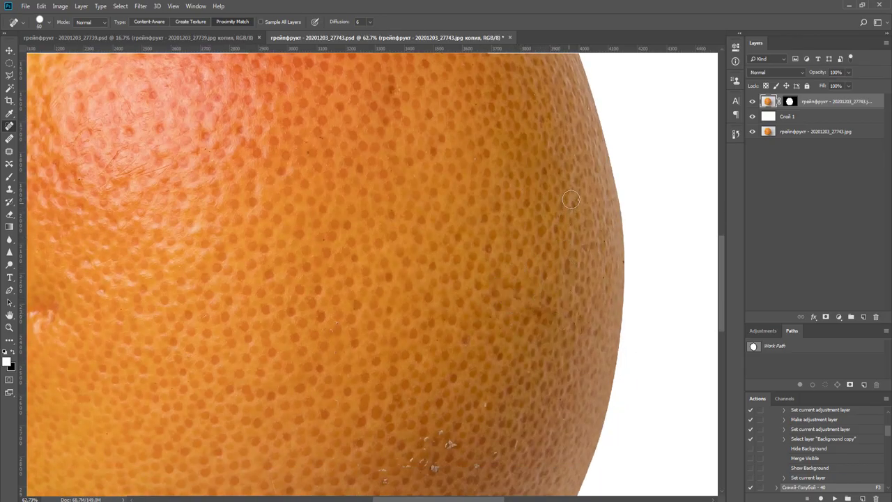
# Heal the cluster of pale flecks on the lower-right peel and the small spots below it.
pyautogui.moveTo(542, 313); pyautogui.dragTo(569, 145)
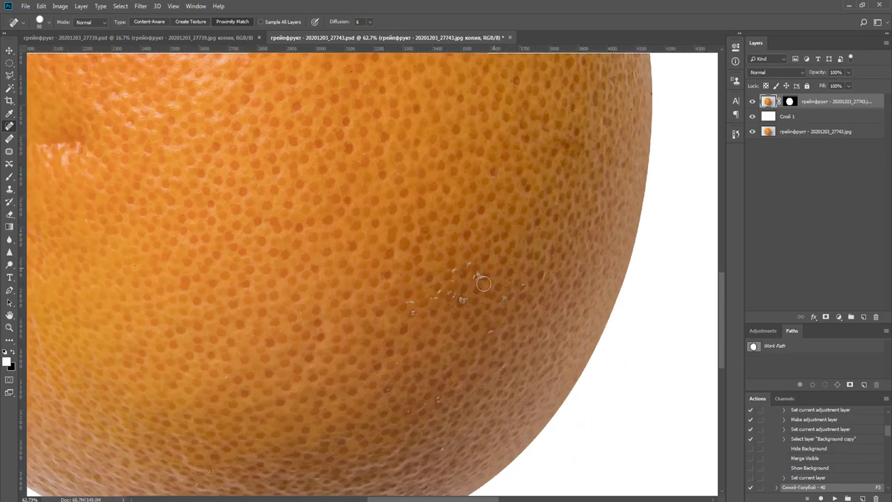
pyautogui.moveTo(454, 293)
pyautogui.mouseDown()
pyautogui.moveTo(414, 304)
pyautogui.moveTo(411, 315)
pyautogui.mouseUp()
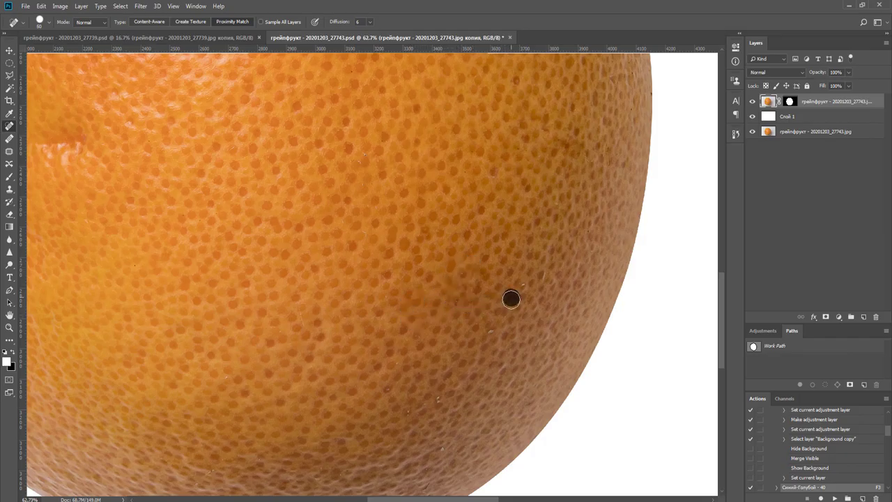
pyautogui.moveTo(486, 337); pyautogui.dragTo(581, 151)
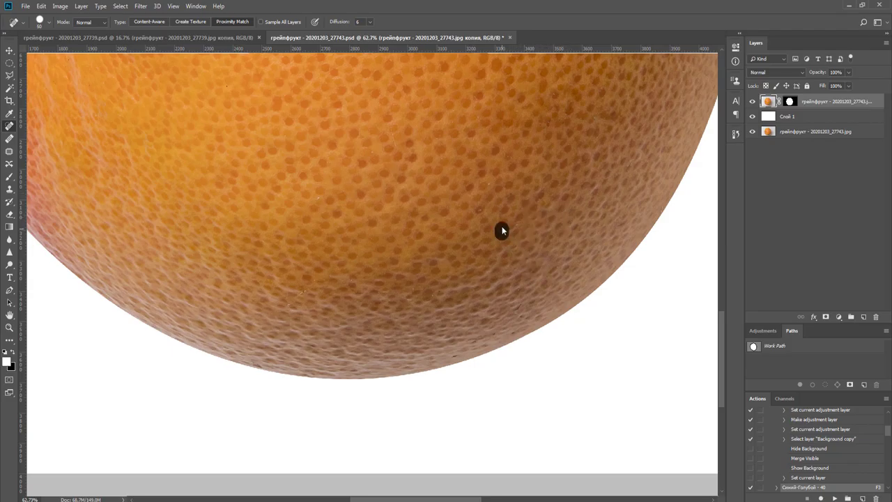
pyautogui.moveTo(502, 231); pyautogui.dragTo(544, 242)
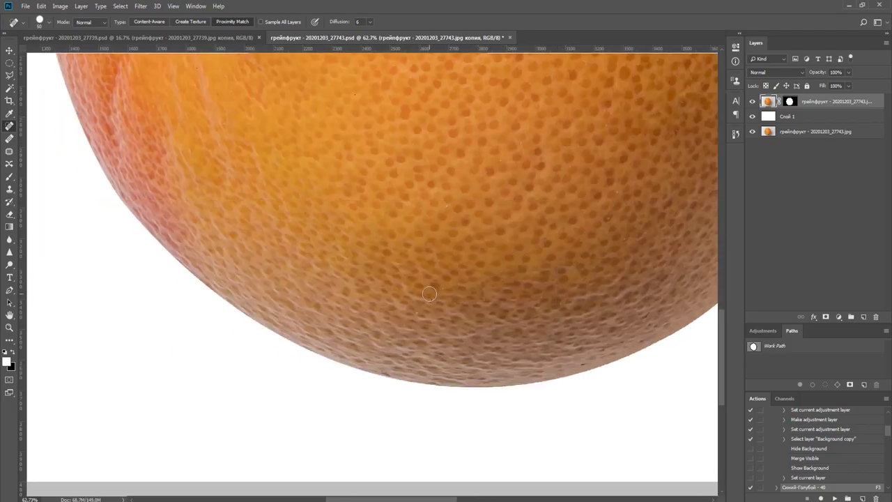
# Heal the remaining dark specks around and above the grapefruit's stem scar.
pyautogui.moveTo(380, 204); pyautogui.dragTo(593, 370)
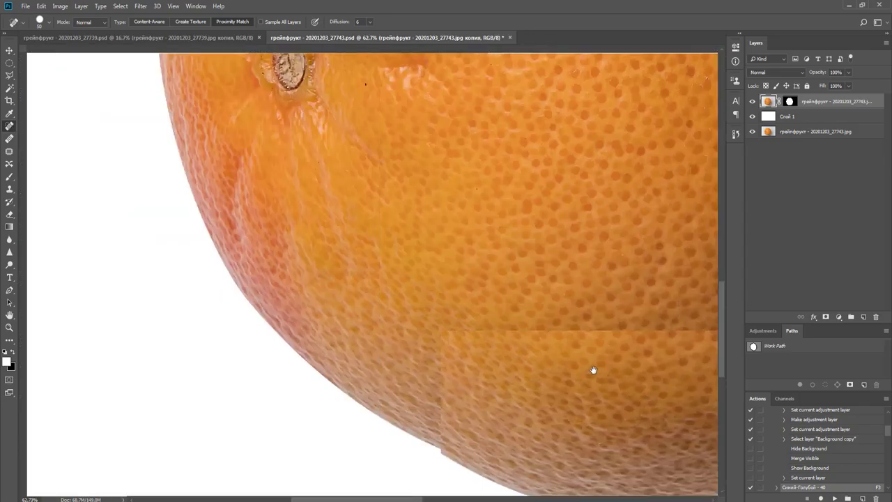
pyautogui.moveTo(451, 239); pyautogui.dragTo(465, 374)
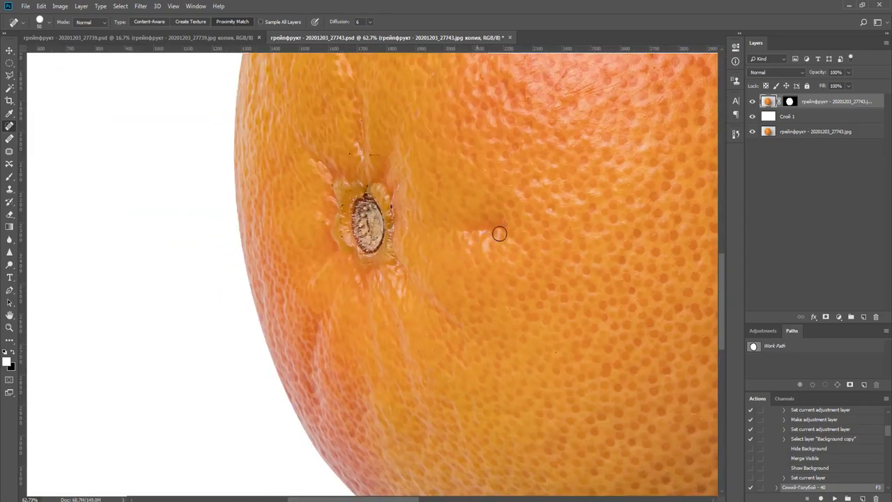
pyautogui.moveTo(551, 214); pyautogui.dragTo(568, 374)
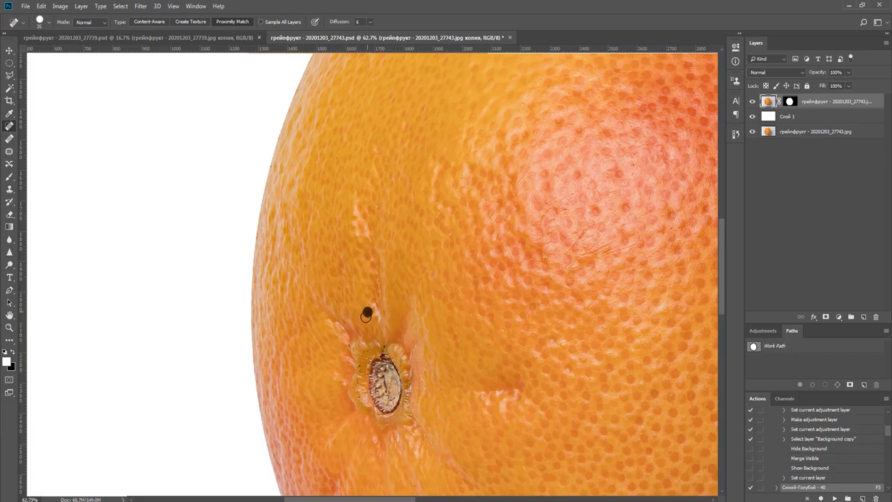
pyautogui.scroll(7, 390, 244)
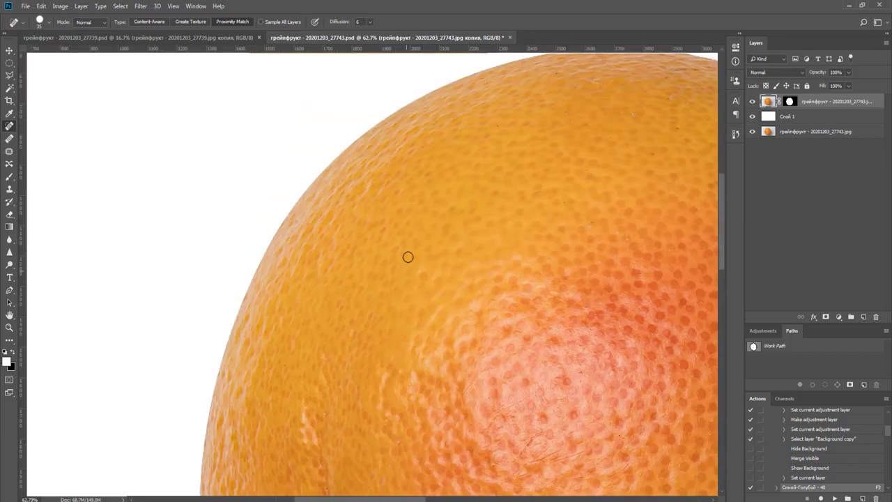
pyautogui.hotkey('ctrl', '0')
pyautogui.press('v')
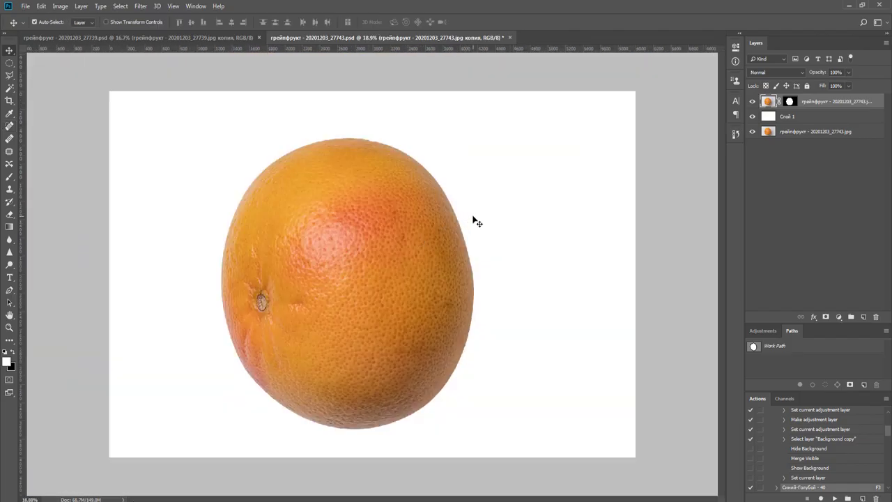
# Disable the top layer's mask and crop the photo to 5000 × 4000 px.
pyautogui.keyDown('shift'); pyautogui.click(795, 103); pyautogui.keyUp('shift')
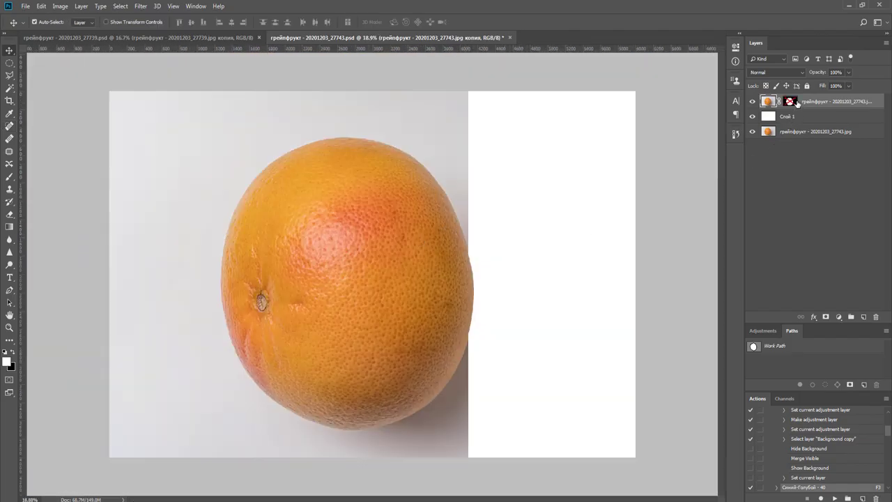
pyautogui.press('c')
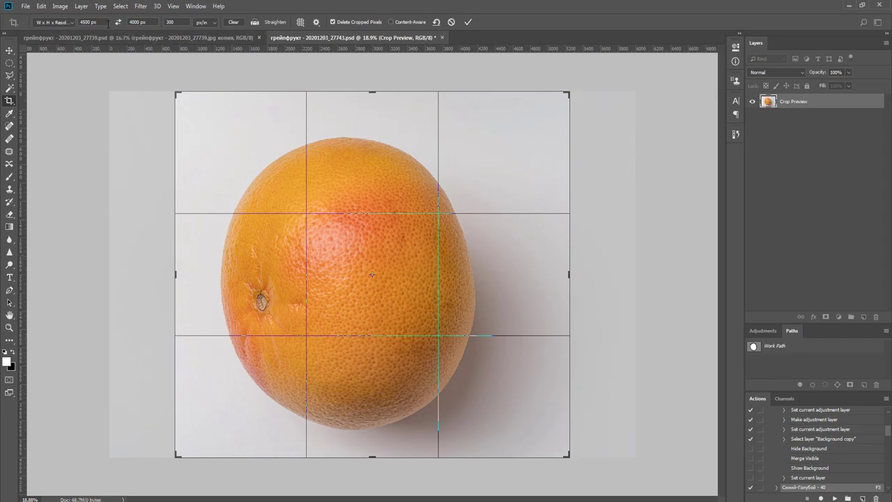
pyautogui.moveTo(108, 25); pyautogui.dragTo(57, 34)
pyautogui.press('Return')
pyautogui.write('5000')
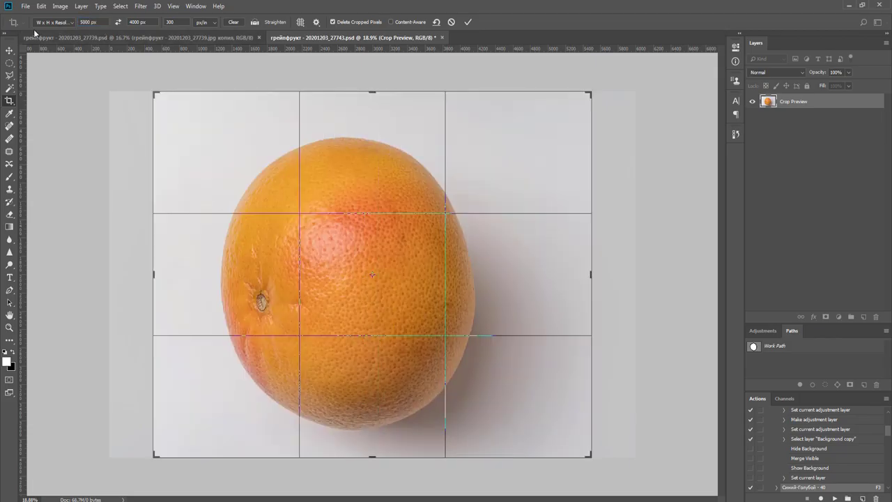
pyautogui.press('Return')
pyautogui.press('v')
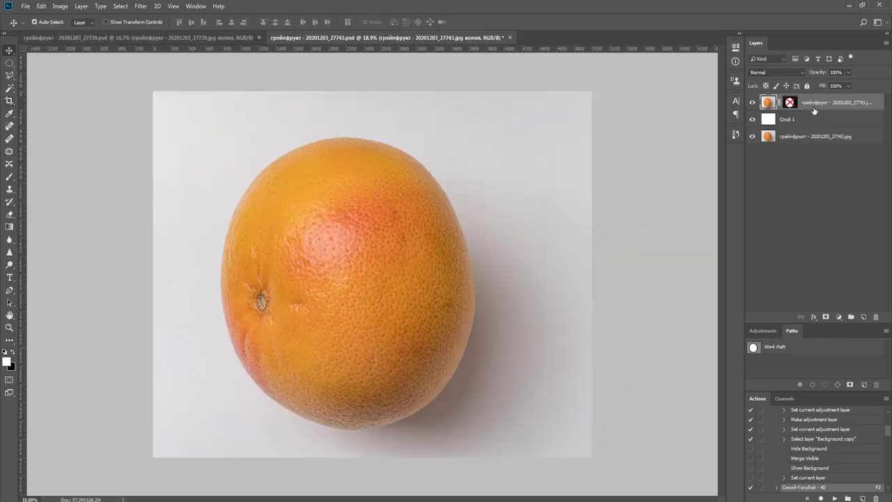
# Duplicate the masked grapefruit layer, re-enable both masks, and delete the mask from the lower copy.
pyautogui.hotkey('ctrl', 'j')
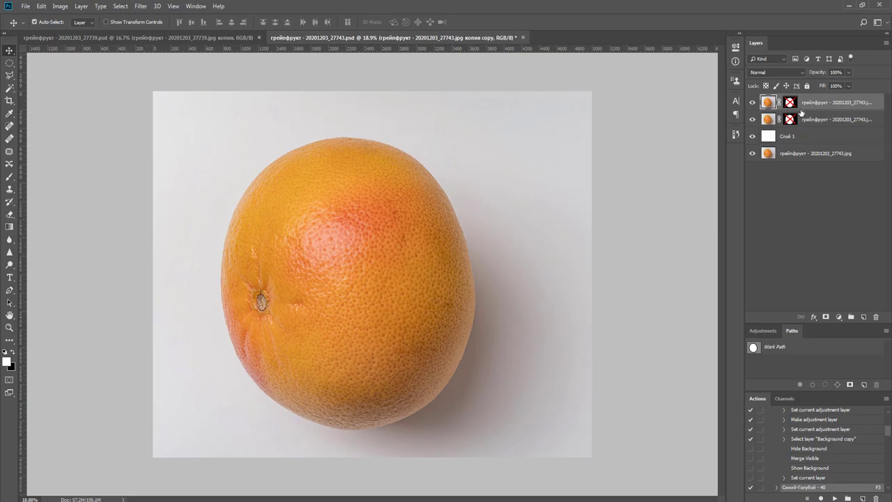
pyautogui.keyDown('shift'); pyautogui.click(794, 103); pyautogui.keyUp('shift')
pyautogui.keyDown('shift'); pyautogui.click(790, 119); pyautogui.keyUp('shift')
pyautogui.rightClick(790, 119)
pyautogui.click(809, 133)
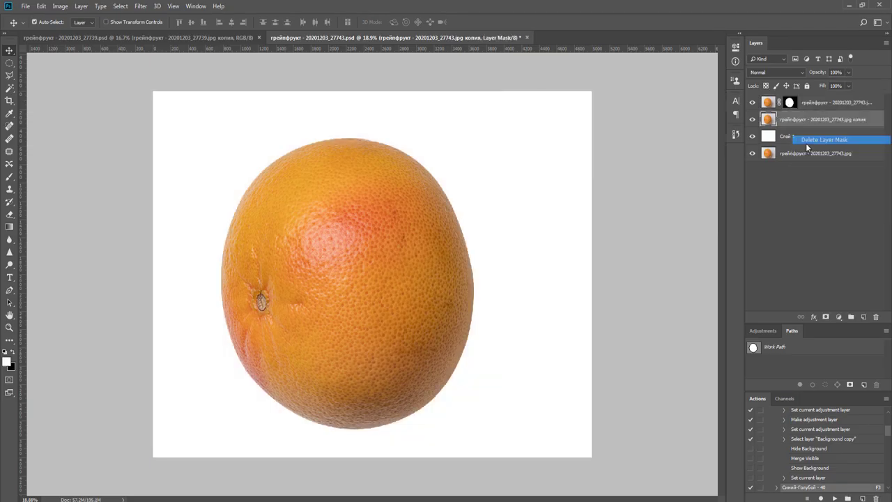
# Change the area around the canvas to the custom white colour.
pyautogui.rightClick(674, 189)
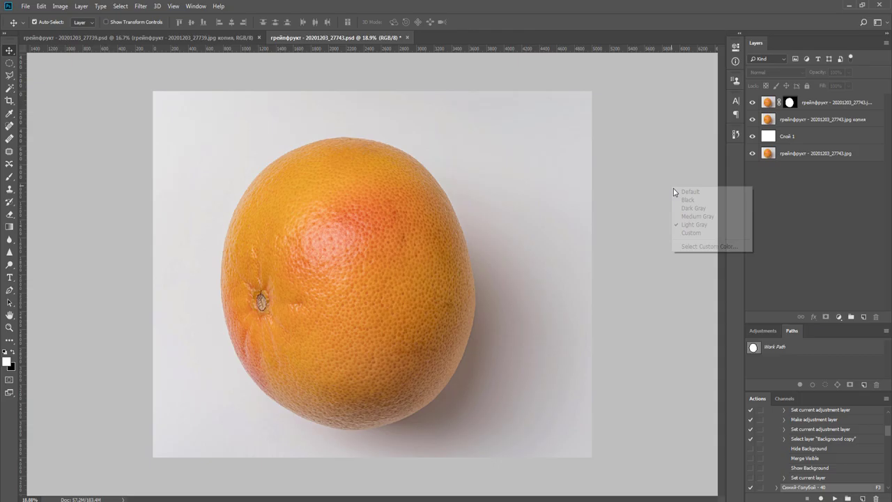
pyautogui.click(704, 232)
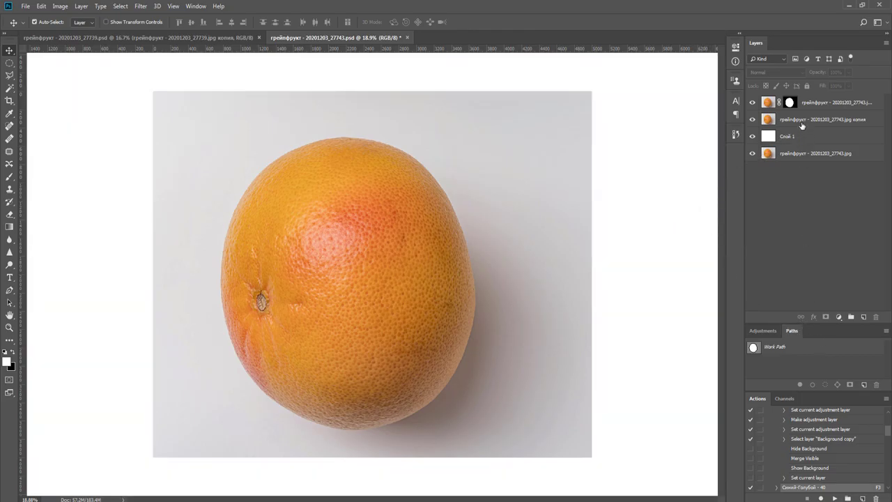
pyautogui.click(801, 122)
pyautogui.rightClick(789, 103)
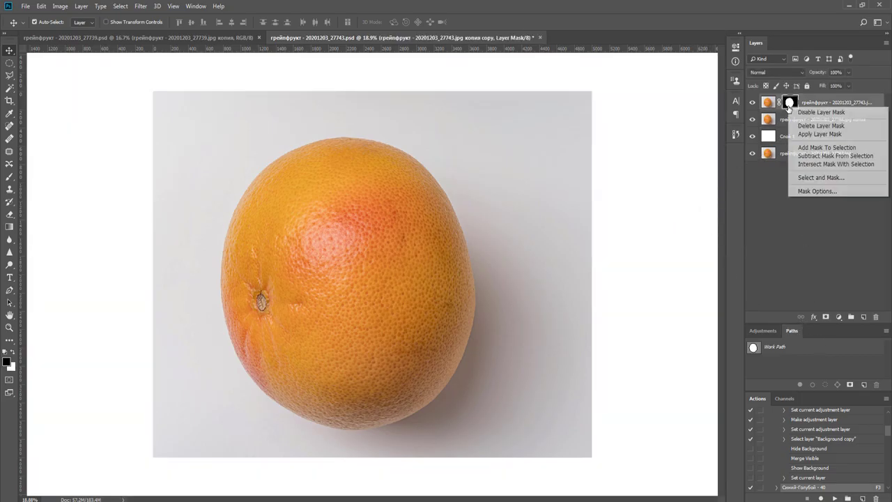
pyautogui.click(823, 179)
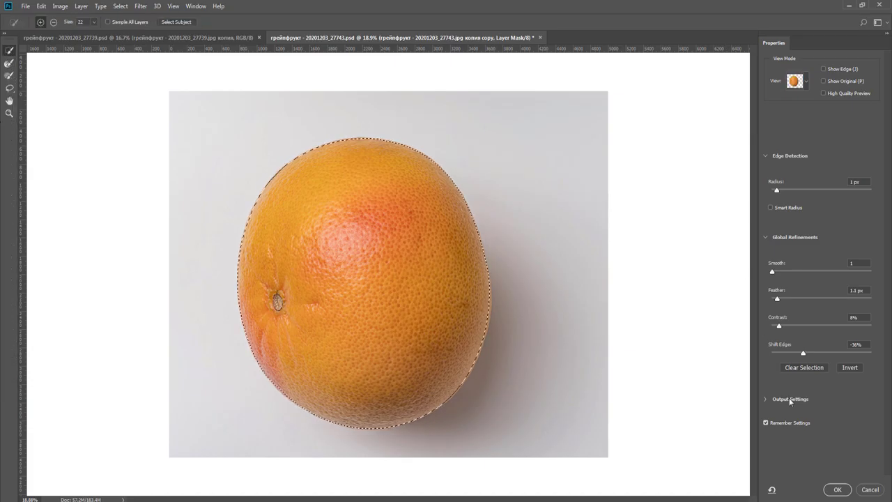
pyautogui.click(871, 491)
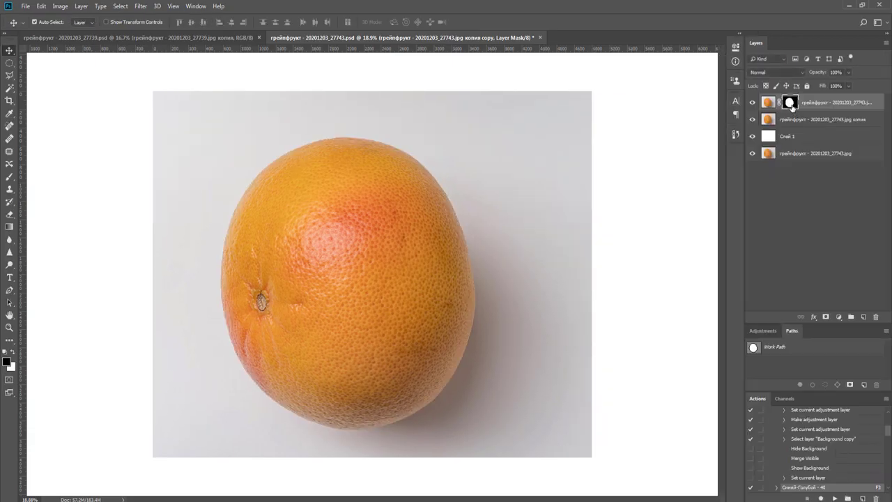
# Duplicate the masked grapefruit layer, delete the upper copy's mask, and load the lower copy's mask as a selection.
pyautogui.hotkey('ctrl', 'j')
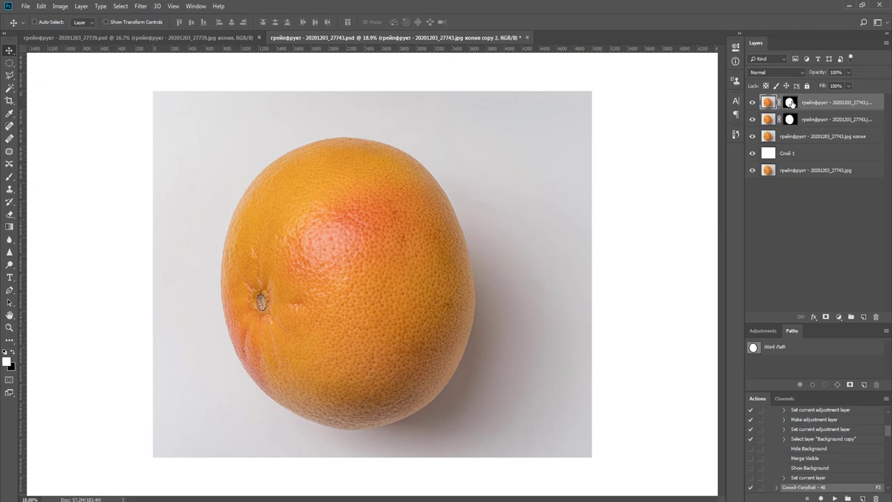
pyautogui.rightClick(792, 103)
pyautogui.click(809, 118)
pyautogui.keyDown('ctrl'); pyautogui.click(789, 119); pyautogui.keyUp('ctrl')
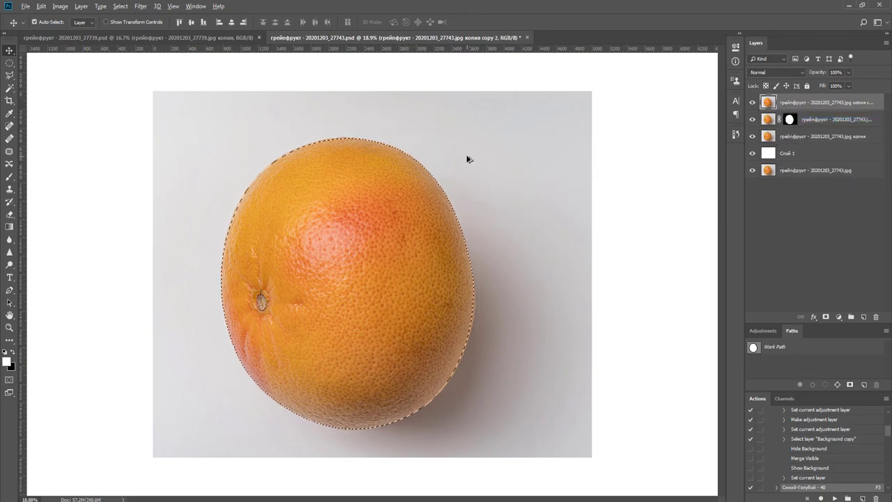
# On the unmasked top copy, clone background over the peel outside the selection outline along the grapefruit's upper-right edge.
pyautogui.scroll(5, 471, 150)
pyautogui.moveTo(326, 165); pyautogui.dragTo(563, 379)
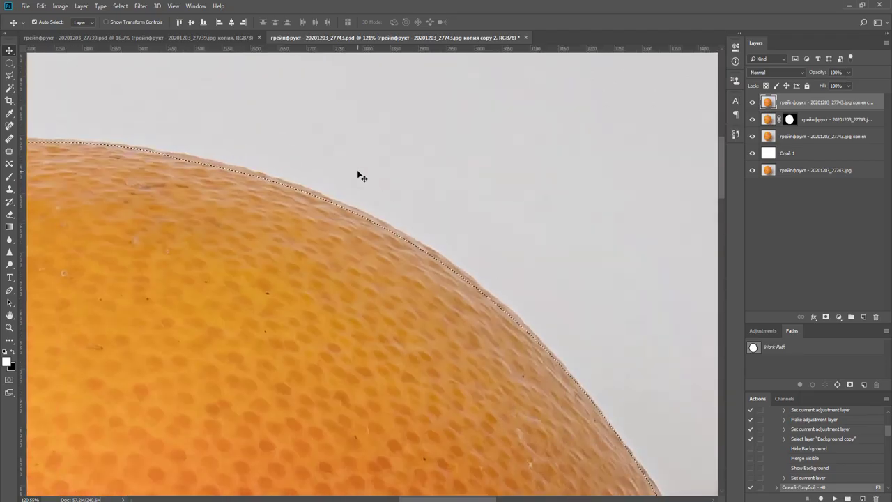
pyautogui.scroll(3, 298, 184)
pyautogui.press('s')
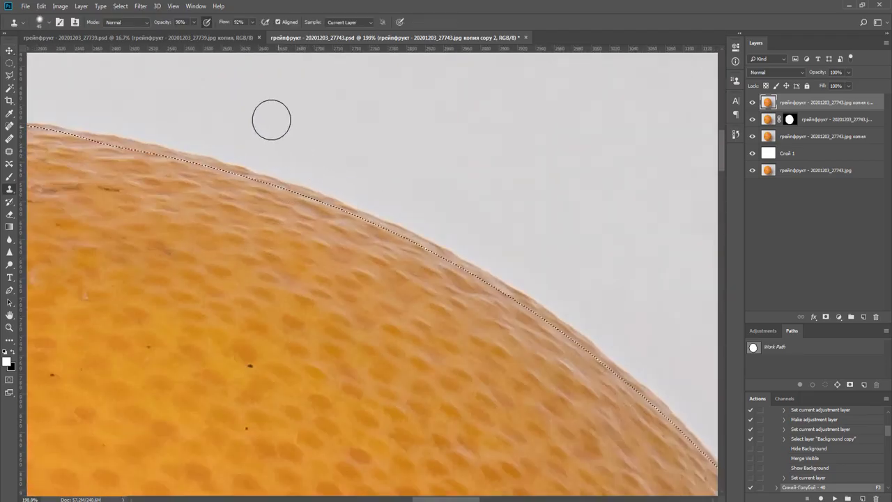
pyautogui.keyDown('alt'); pyautogui.click(255, 143); pyautogui.keyUp('alt')
pyautogui.moveTo(268, 180); pyautogui.dragTo(378, 211)
pyautogui.hotkey('ctrl', 'z')
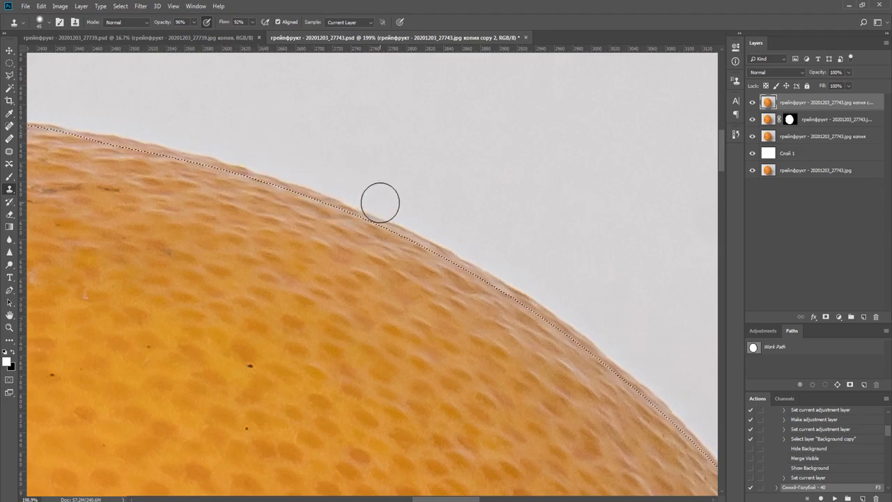
pyautogui.keyDown('alt'); pyautogui.click(243, 123); pyautogui.keyUp('alt')
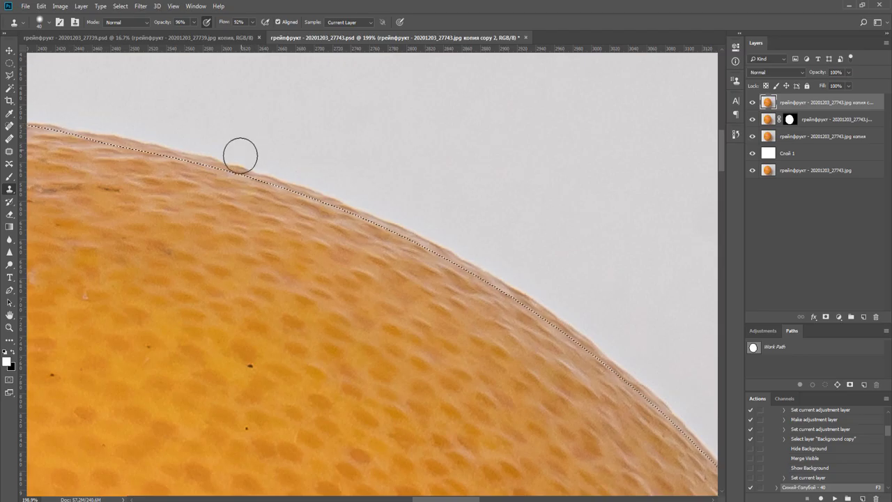
pyautogui.moveTo(246, 167); pyautogui.dragTo(322, 195)
pyautogui.moveTo(486, 262); pyautogui.dragTo(489, 264)
pyautogui.moveTo(312, 193)
pyautogui.mouseDown()
pyautogui.moveTo(538, 270)
pyautogui.moveTo(355, 215)
pyautogui.moveTo(108, 191)
pyautogui.mouseUp()
# Continue cloning background over the peel outside the outline along the grapefruit's top and upper-left edge.
pyautogui.moveTo(239, 219); pyautogui.dragTo(653, 277)
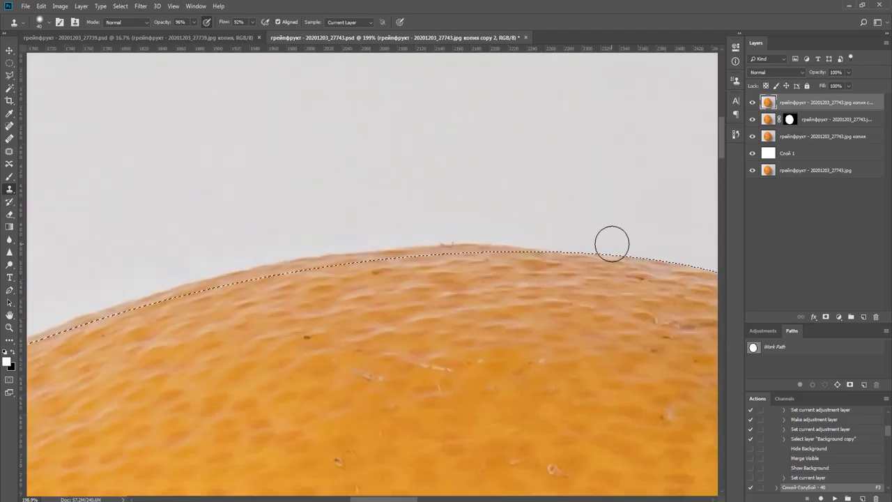
pyautogui.moveTo(611, 243); pyautogui.dragTo(313, 247)
pyautogui.moveTo(414, 177); pyautogui.dragTo(533, 90)
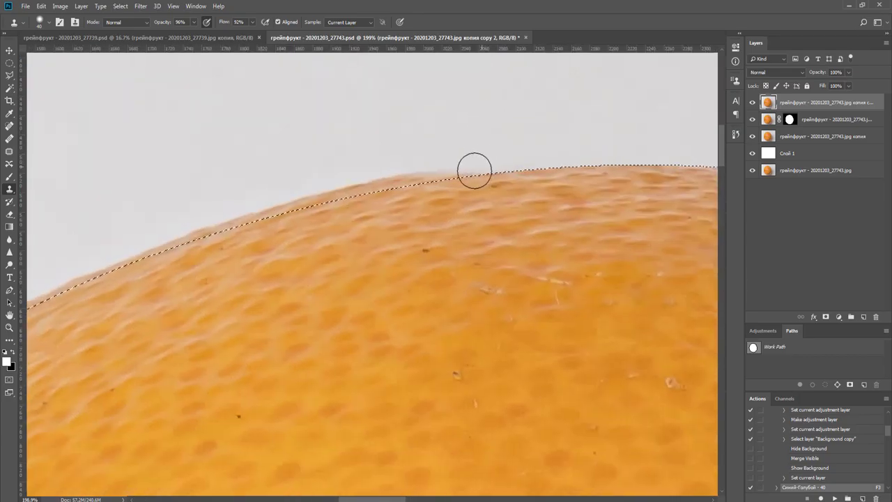
pyautogui.moveTo(474, 172); pyautogui.dragTo(252, 214)
pyautogui.moveTo(304, 196); pyautogui.dragTo(479, 135)
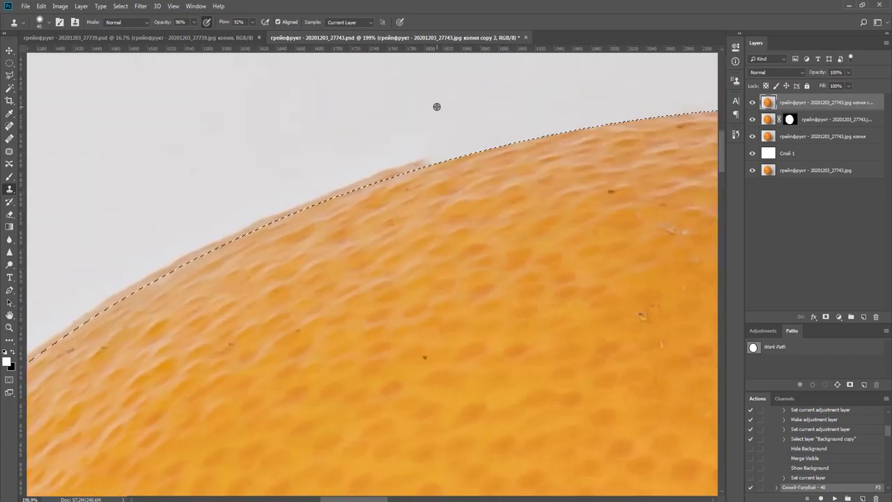
pyautogui.moveTo(237, 196)
pyautogui.mouseDown()
pyautogui.moveTo(450, 91)
pyautogui.moveTo(233, 228)
pyautogui.mouseUp()
pyautogui.moveTo(274, 185); pyautogui.dragTo(303, 161)
pyautogui.moveTo(301, 207); pyautogui.dragTo(178, 296)
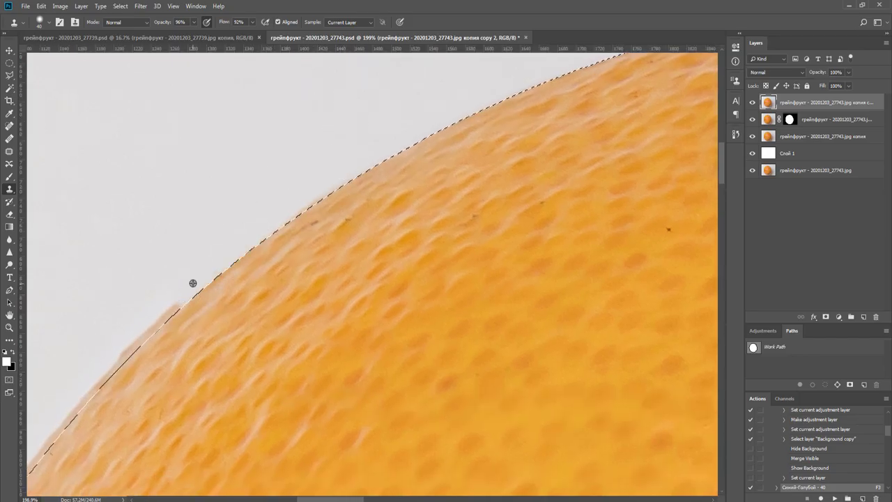
# Clone background over the peel fringe outside the outline down the upper part of the grapefruit's left side.
pyautogui.scroll(-3, 193, 283)
pyautogui.moveTo(305, 227); pyautogui.dragTo(429, 174)
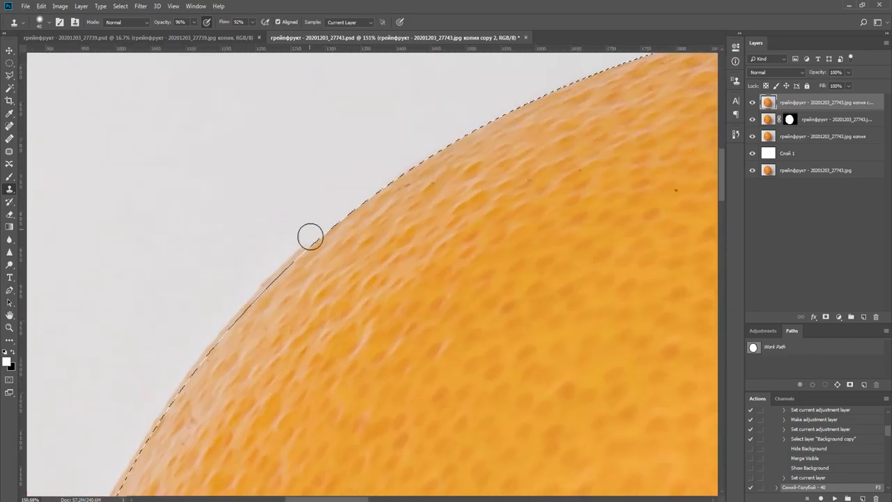
pyautogui.moveTo(311, 235)
pyautogui.mouseDown()
pyautogui.moveTo(165, 401)
pyautogui.moveTo(403, 167)
pyautogui.mouseUp()
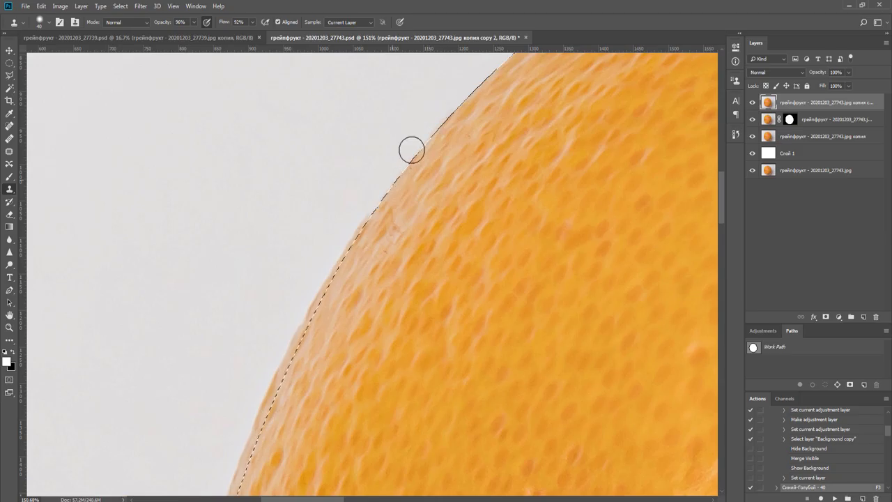
pyautogui.moveTo(323, 256); pyautogui.dragTo(292, 310)
pyautogui.moveTo(292, 311); pyautogui.dragTo(322, 250)
pyautogui.keyDown('alt'); pyautogui.click(349, 136); pyautogui.keyUp('alt')
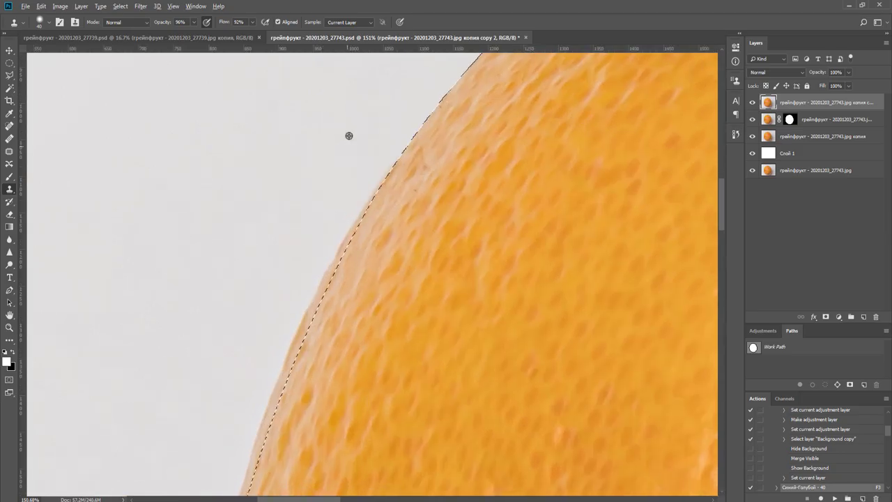
pyautogui.moveTo(380, 172)
pyautogui.mouseDown()
pyautogui.moveTo(336, 246)
pyautogui.moveTo(259, 419)
pyautogui.mouseUp()
pyautogui.moveTo(259, 420)
pyautogui.mouseDown()
pyautogui.moveTo(396, 175)
pyautogui.moveTo(328, 346)
pyautogui.mouseUp()
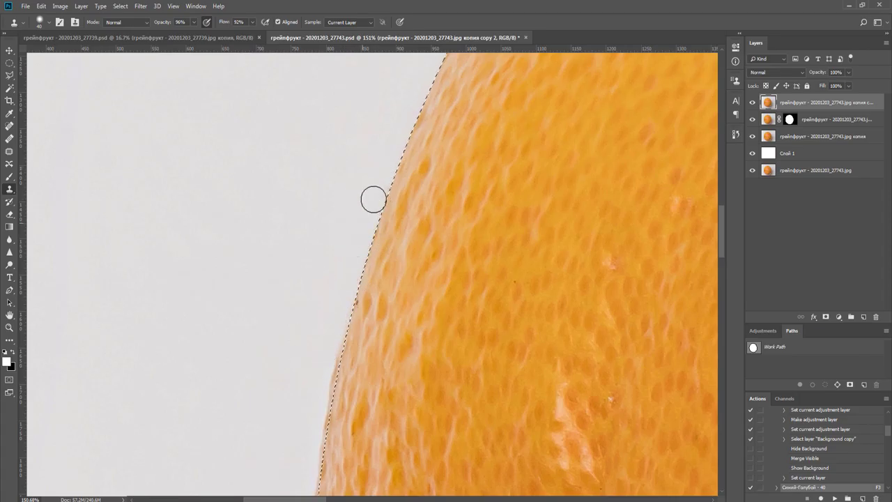
# Clone background over the thin fringe along the left side of the grapefruit beside the stem scar.
pyautogui.moveTo(374, 274); pyautogui.dragTo(433, 112)
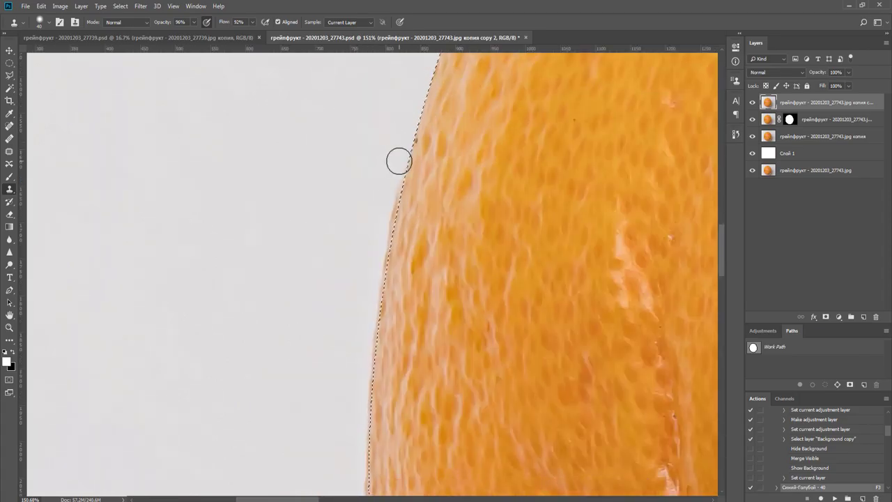
pyautogui.moveTo(382, 248)
pyautogui.mouseDown()
pyautogui.moveTo(378, 368)
pyautogui.moveTo(386, 177)
pyautogui.mouseUp()
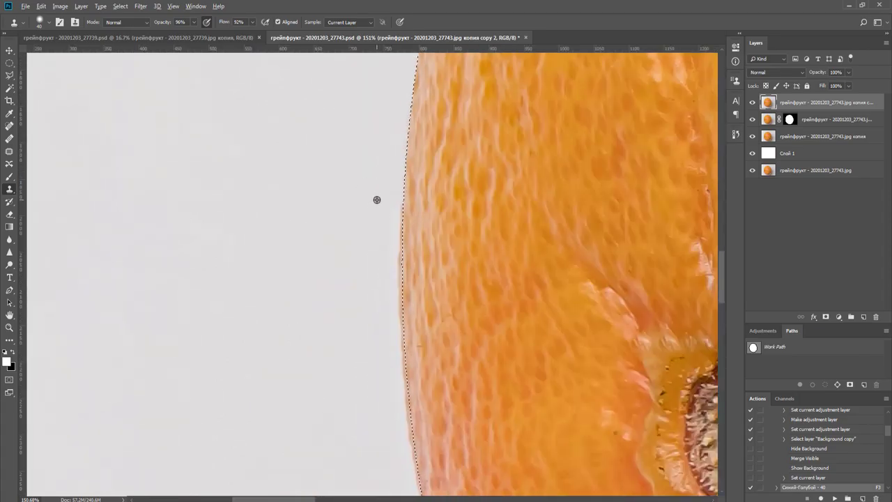
pyautogui.moveTo(394, 258)
pyautogui.mouseDown()
pyautogui.moveTo(392, 405)
pyautogui.moveTo(401, 423)
pyautogui.moveTo(387, 214)
pyautogui.moveTo(357, 158)
pyautogui.moveTo(444, 425)
pyautogui.mouseUp()
# Clone background over the peel fringe along the reddish lower-left edge, resampling nearby background for each stretch.
pyautogui.moveTo(444, 380); pyautogui.dragTo(360, 127)
pyautogui.scroll(-2, 358, 169)
pyautogui.keyDown('alt'); pyautogui.click(340, 163); pyautogui.keyUp('alt')
pyautogui.moveTo(344, 168)
pyautogui.mouseDown()
pyautogui.moveTo(441, 414)
pyautogui.moveTo(401, 259)
pyautogui.mouseUp()
pyautogui.keyDown('alt'); pyautogui.click(333, 133); pyautogui.keyUp('alt')
pyautogui.moveTo(345, 128)
pyautogui.mouseDown()
pyautogui.moveTo(364, 147)
pyautogui.moveTo(426, 296)
pyautogui.mouseUp()
# Resample the adjacent background and clone it over the fringe from the lower-left curve towards the grapefruit's underside.
pyautogui.moveTo(425, 263)
pyautogui.mouseDown()
pyautogui.moveTo(481, 356)
pyautogui.moveTo(314, 247)
pyautogui.mouseUp()
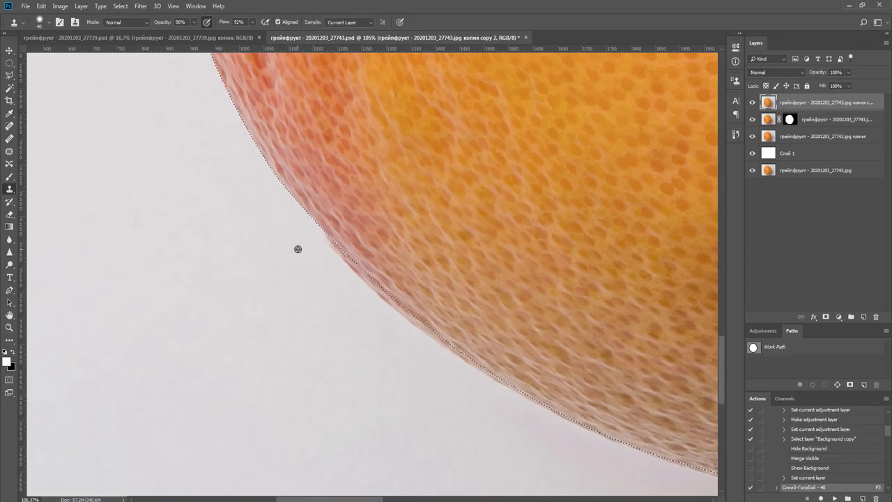
pyautogui.keyDown('alt'); pyautogui.click(309, 240); pyautogui.keyUp('alt')
pyautogui.moveTo(326, 241); pyautogui.dragTo(466, 370)
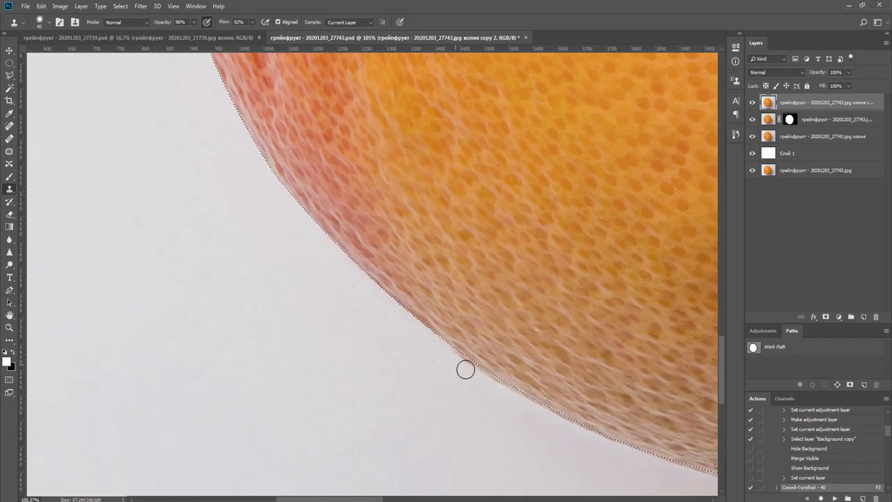
pyautogui.moveTo(416, 338); pyautogui.dragTo(287, 236)
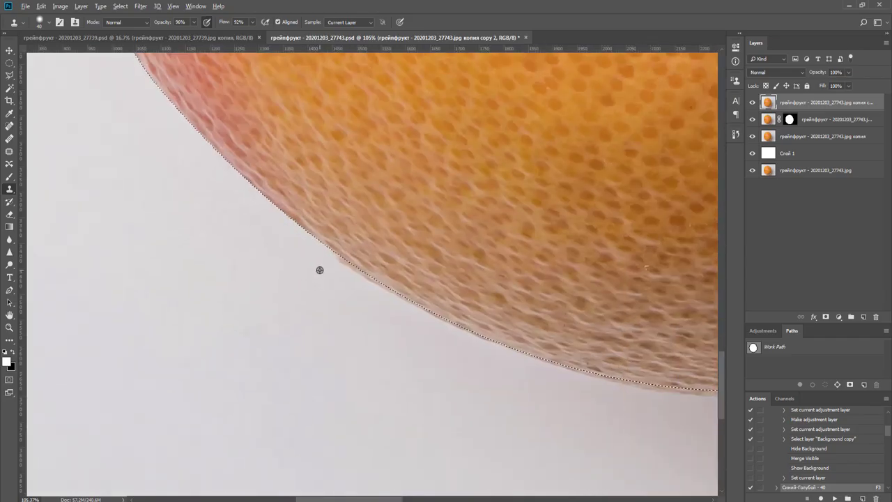
pyautogui.keyDown('alt'); pyautogui.click(318, 269); pyautogui.keyUp('alt')
pyautogui.moveTo(357, 273)
pyautogui.mouseDown()
pyautogui.moveTo(448, 324)
pyautogui.moveTo(617, 384)
pyautogui.mouseUp()
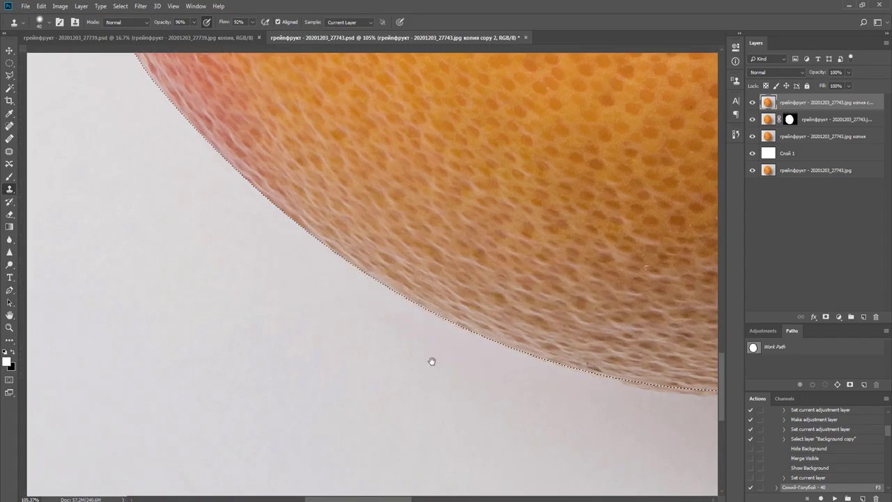
# Reduce the clone brush to 30 px and cover the peel fringe along the grapefruit's bottom edge with background.
pyautogui.moveTo(432, 360); pyautogui.dragTo(236, 329)
pyautogui.press('[')
pyautogui.keyDown('alt'); pyautogui.click(396, 357); pyautogui.keyUp('alt')
pyautogui.moveTo(407, 355); pyautogui.dragTo(421, 360)
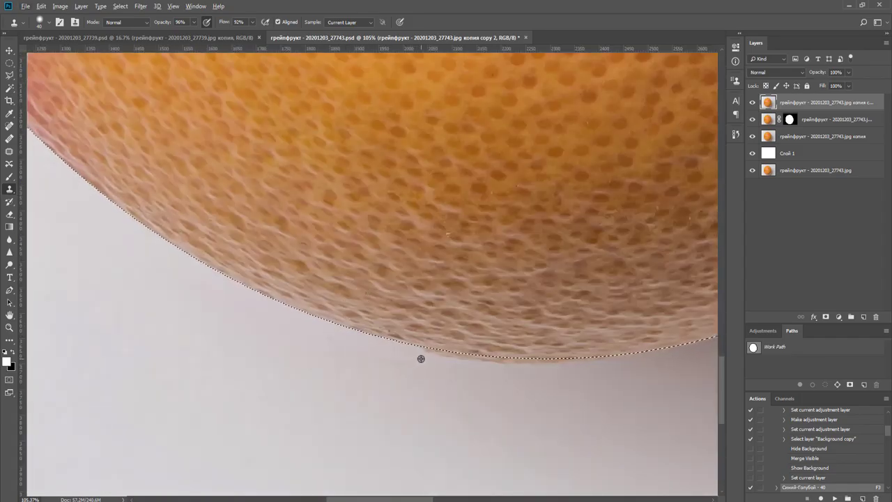
pyautogui.scroll(4, 432, 364)
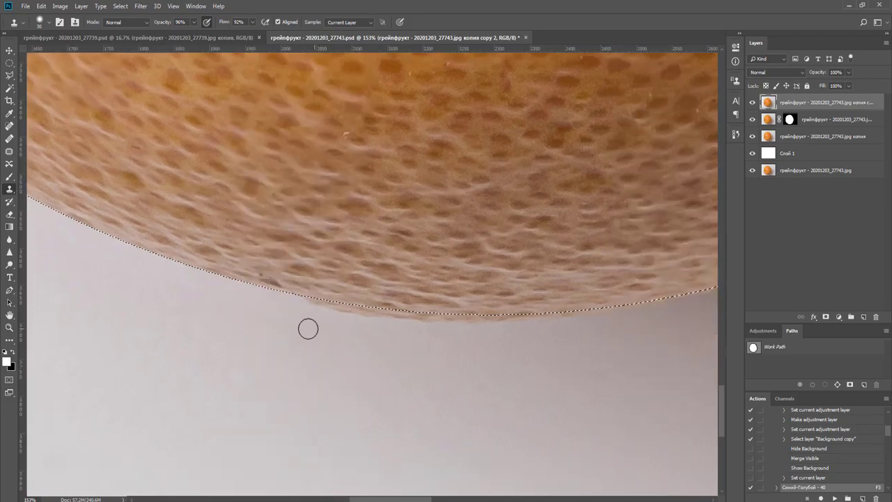
pyautogui.moveTo(317, 301)
pyautogui.mouseDown()
pyautogui.moveTo(487, 320)
pyautogui.moveTo(452, 343)
pyautogui.moveTo(481, 324)
pyautogui.moveTo(602, 316)
pyautogui.moveTo(386, 378)
pyautogui.mouseUp()
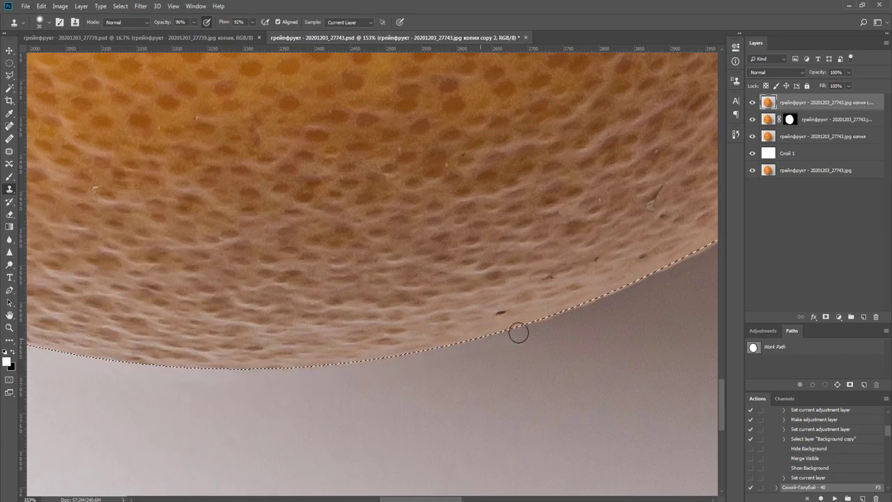
# Clone the dark shadow over the peel fringe along the grapefruit's lower-right edge with a 25 px brush.
pyautogui.moveTo(518, 332); pyautogui.dragTo(321, 411)
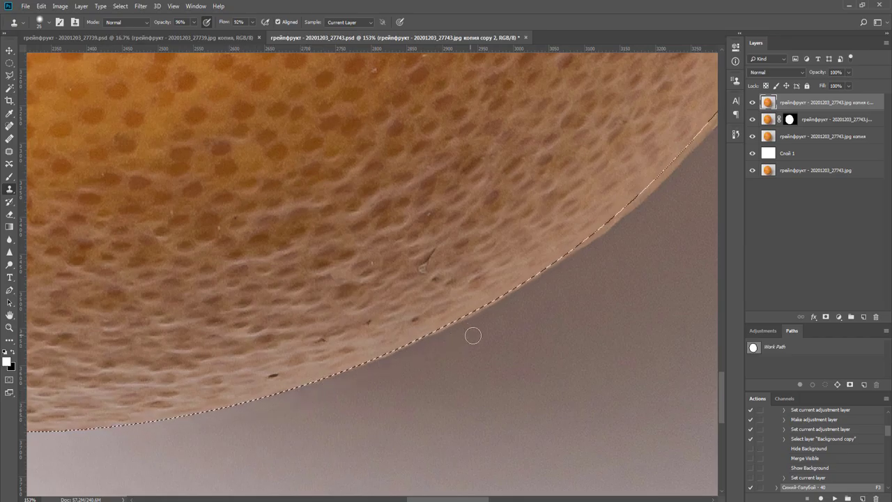
pyautogui.moveTo(472, 336); pyautogui.dragTo(312, 419)
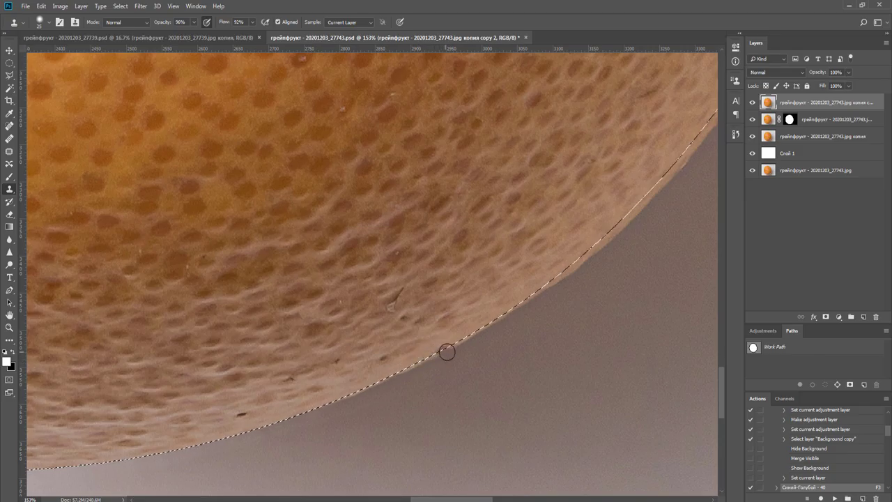
pyautogui.moveTo(486, 328); pyautogui.dragTo(402, 398)
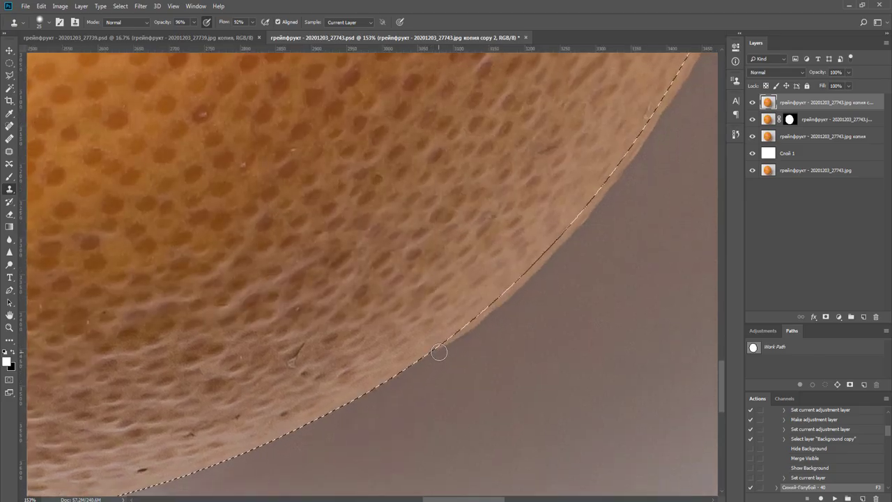
pyautogui.moveTo(551, 307)
pyautogui.mouseDown()
pyautogui.moveTo(435, 410)
pyautogui.moveTo(455, 340)
pyautogui.mouseUp()
pyautogui.moveTo(500, 301); pyautogui.dragTo(414, 412)
pyautogui.moveTo(430, 377); pyautogui.dragTo(501, 279)
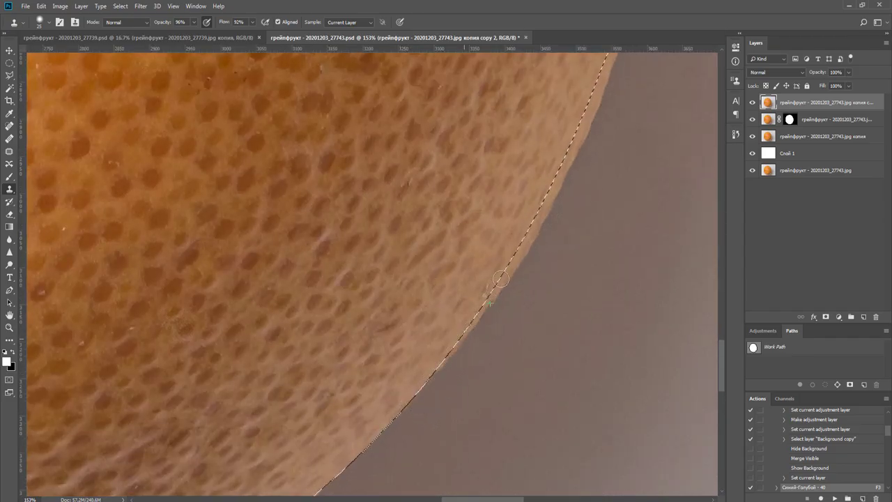
# Clone the adjacent background over the peel fringe from the grapefruit's lower-right curve up to its widest point.
pyautogui.moveTo(440, 409); pyautogui.dragTo(404, 438)
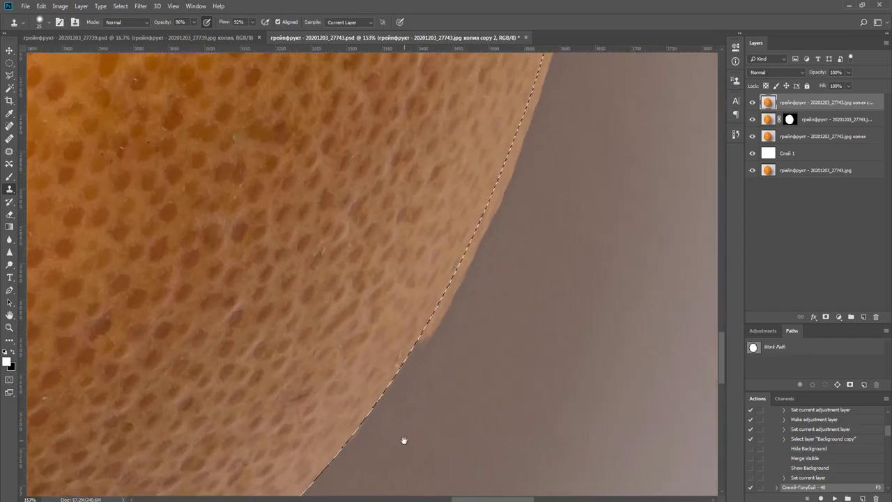
pyautogui.moveTo(503, 290); pyautogui.dragTo(472, 338)
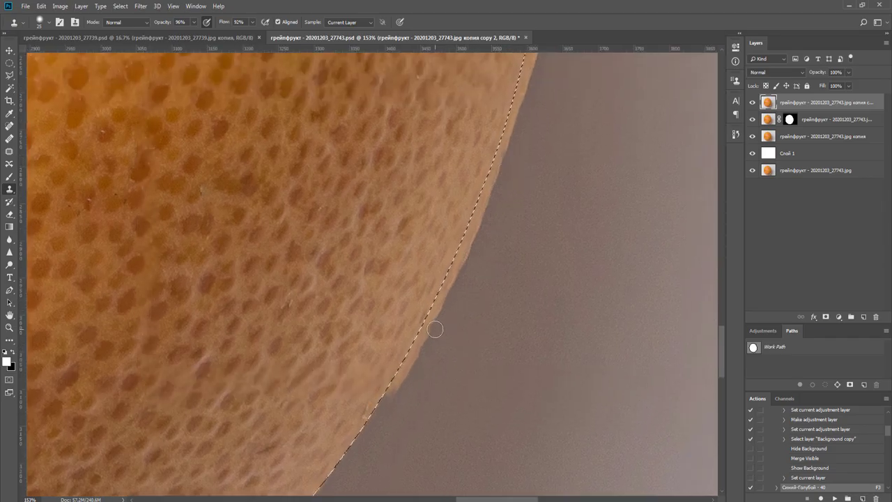
pyautogui.moveTo(435, 329)
pyautogui.mouseDown()
pyautogui.moveTo(391, 418)
pyautogui.moveTo(476, 233)
pyautogui.moveTo(420, 423)
pyautogui.mouseUp()
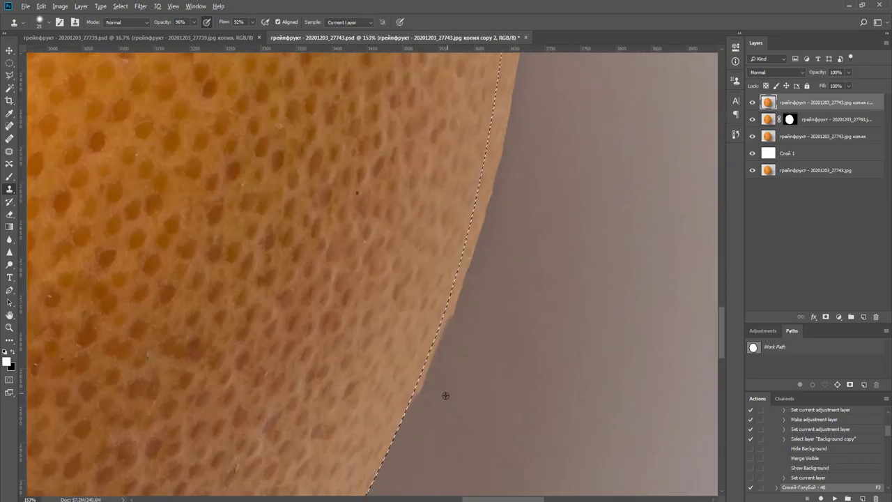
pyautogui.moveTo(484, 234); pyautogui.dragTo(470, 370)
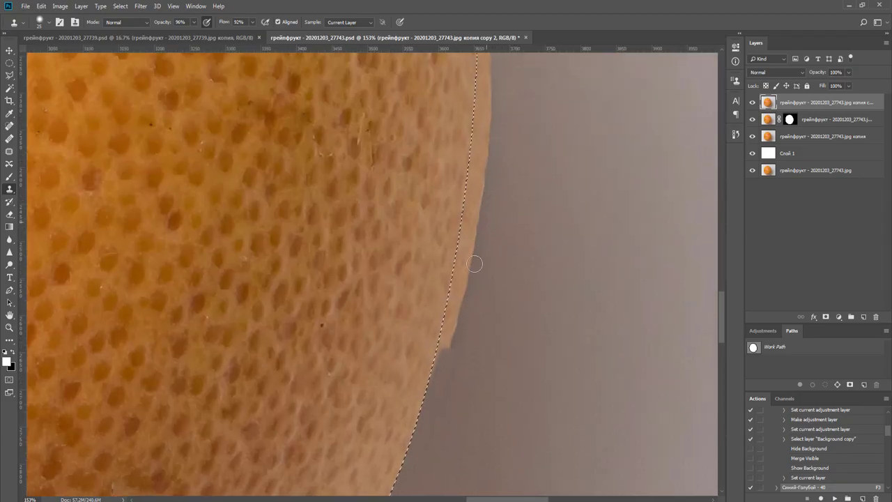
pyautogui.moveTo(469, 308); pyautogui.dragTo(495, 131)
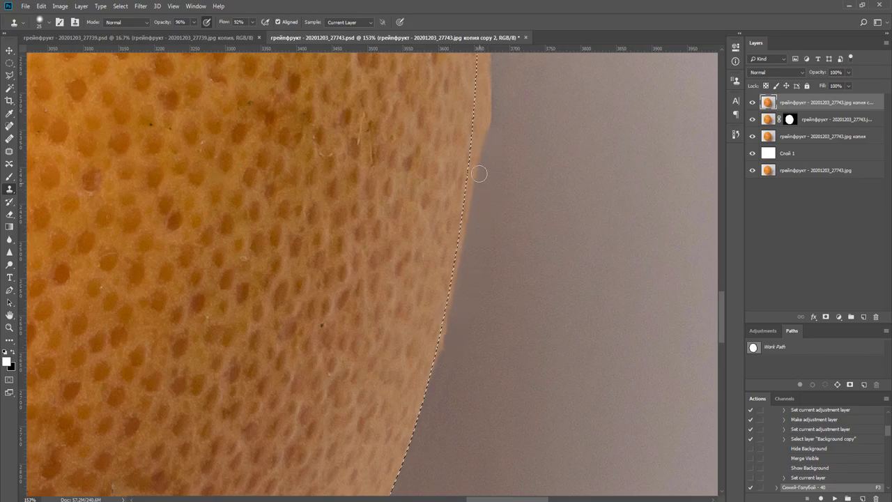
pyautogui.moveTo(481, 173); pyautogui.dragTo(449, 314)
pyautogui.moveTo(497, 215)
pyautogui.mouseDown()
pyautogui.moveTo(490, 408)
pyautogui.moveTo(481, 415)
pyautogui.mouseUp()
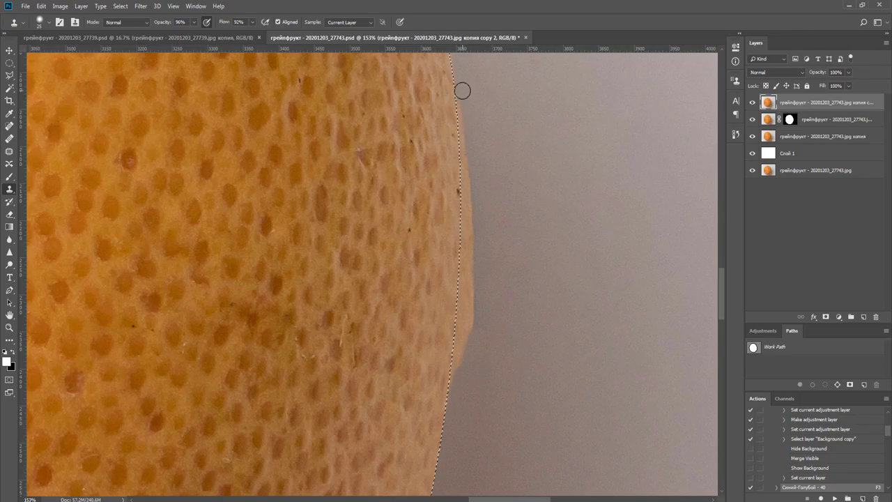
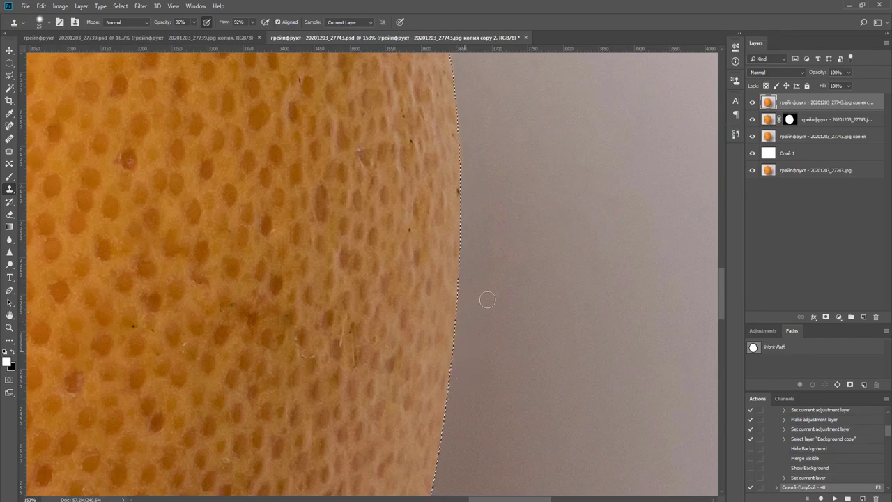
# Clone the light background over the peel fringe along the grapefruit's upper-right edge, working in straight segments.
pyautogui.scroll(-1, 502, 170)
pyautogui.scroll(3, 522, 407)
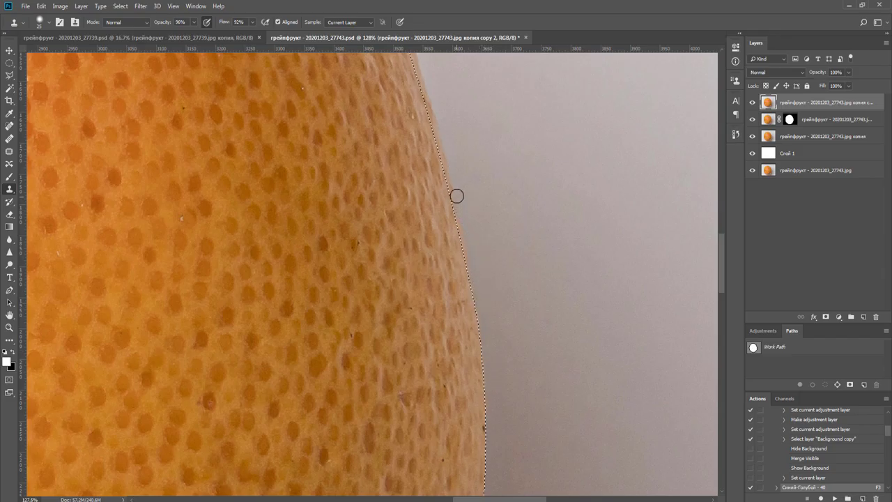
pyautogui.moveTo(468, 159); pyautogui.dragTo(548, 354)
pyautogui.keyDown('shift'); pyautogui.click(494, 241); pyautogui.keyUp('shift')
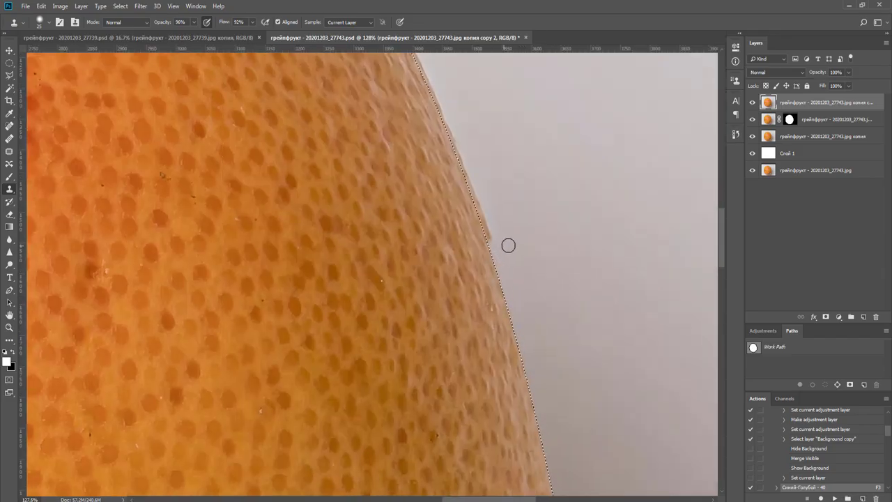
pyautogui.scroll(3, 508, 245)
pyautogui.keyDown('shift'); pyautogui.click(470, 261); pyautogui.keyUp('shift')
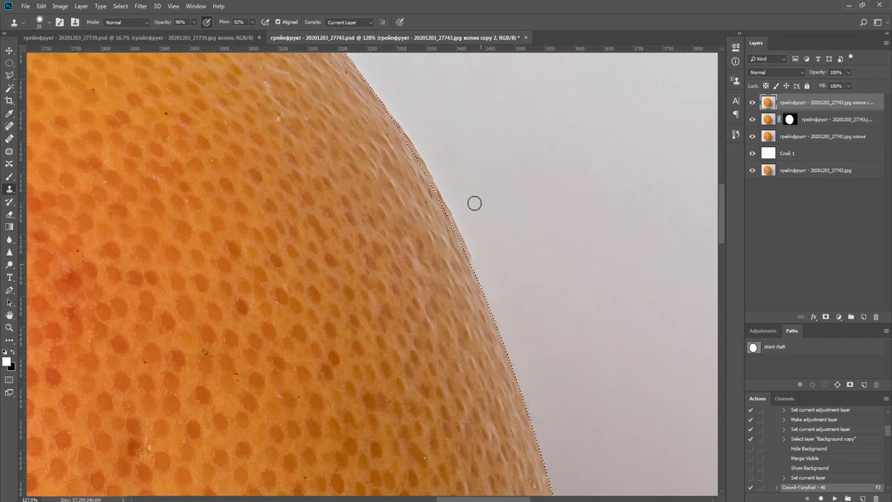
pyautogui.keyDown('shift'); pyautogui.click(419, 158); pyautogui.keyUp('shift')
pyautogui.moveTo(499, 262)
pyautogui.mouseDown()
pyautogui.moveTo(512, 307)
pyautogui.moveTo(443, 233)
pyautogui.mouseUp()
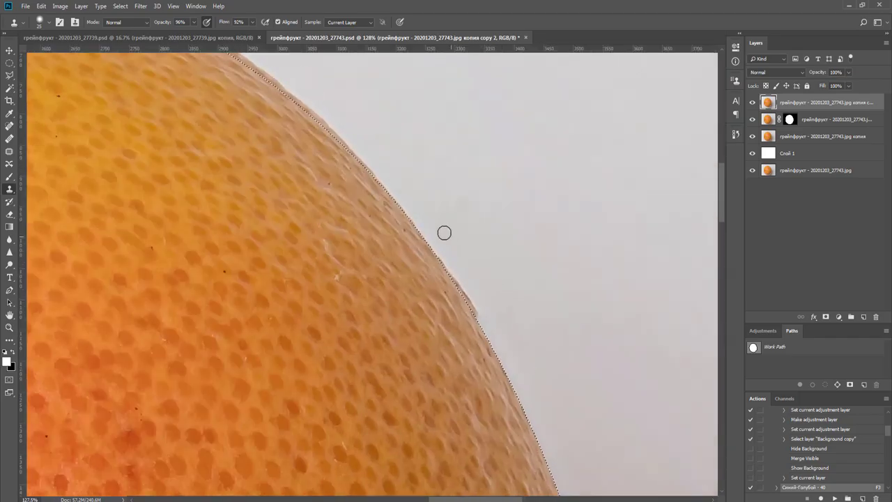
# Resample the light background to cover the remaining peel fringe towards the grapefruit's top, and clear the selection.
pyautogui.keyDown('alt'); pyautogui.click(463, 236); pyautogui.keyUp('alt')
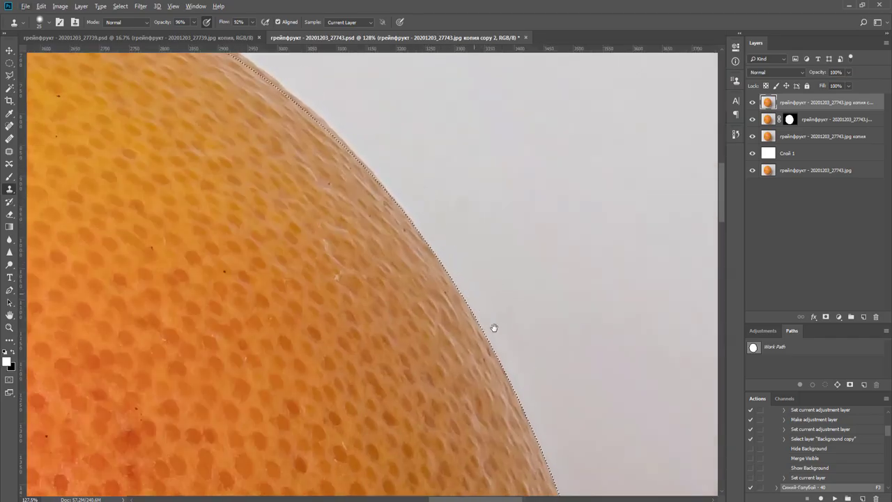
pyautogui.moveTo(433, 202); pyautogui.dragTo(529, 364)
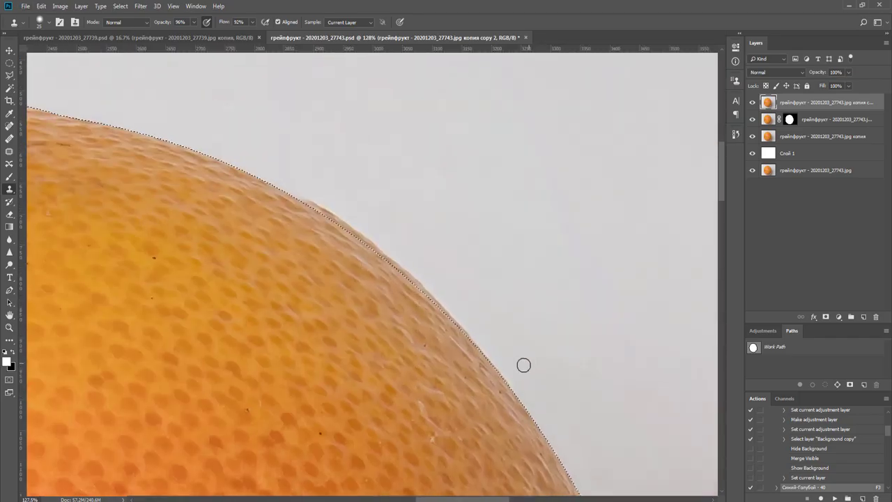
pyautogui.keyDown('shift'); pyautogui.click(442, 310); pyautogui.keyUp('shift')
pyautogui.moveTo(379, 249); pyautogui.dragTo(435, 313)
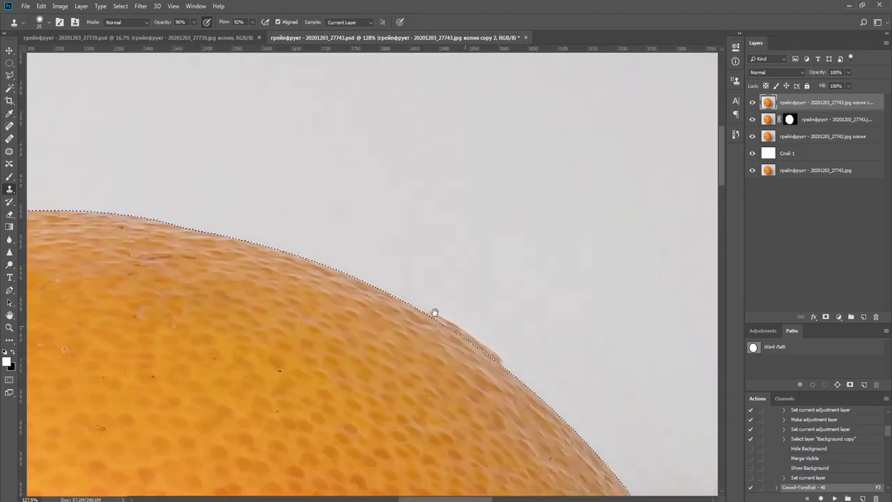
pyautogui.scroll(-10, 430, 304)
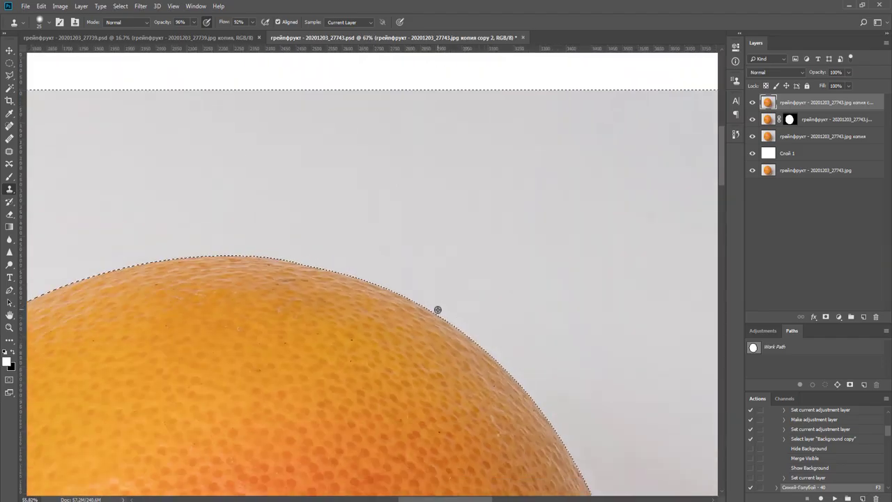
pyautogui.hotkey('ctrl', 'd')
pyautogui.press('m')
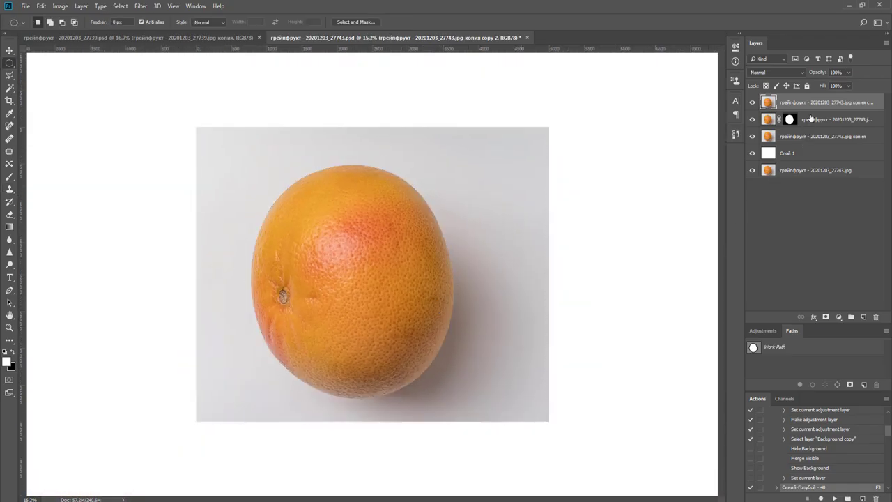
# Place a duplicate of the masked grapefruit layer above the cloned background layer and remove the four layers beneath them.
pyautogui.hotkey('ctrl', 'j')
pyautogui.moveTo(792, 137); pyautogui.dragTo(790, 103)
pyautogui.click(806, 137)
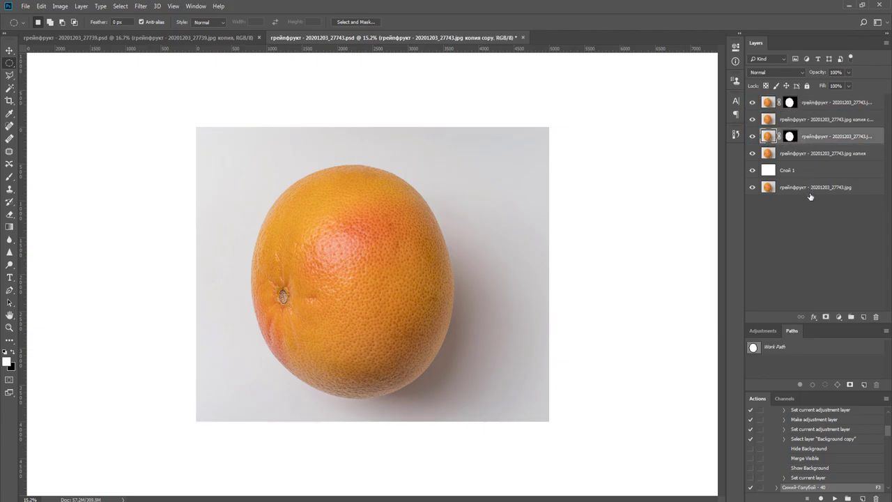
pyautogui.keyDown('shift'); pyautogui.click(817, 188); pyautogui.keyUp('shift')
pyautogui.hotkey('ctrl', 'e')
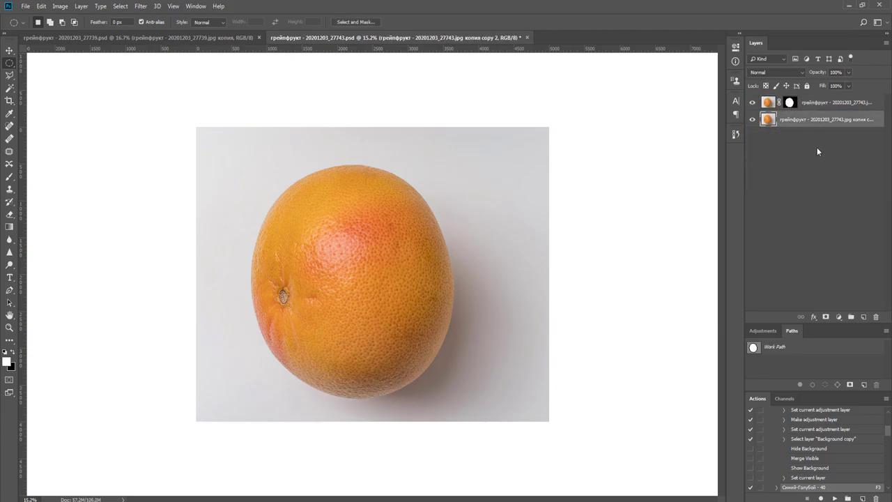
# Set the background layer to Multiply and brighten it with a clipped Curves adjustment raising input 71 to output 150.
pyautogui.click(770, 72)
pyautogui.click(773, 112)
pyautogui.click(762, 330)
pyautogui.click(793, 353)
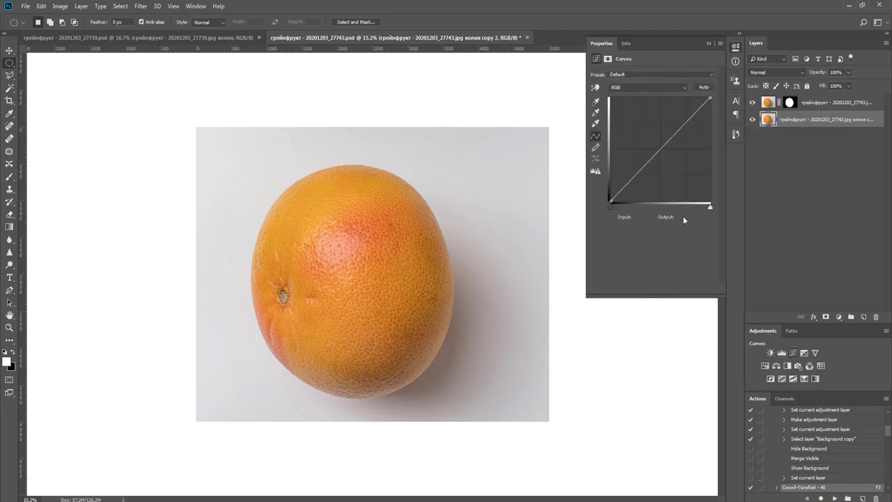
pyautogui.moveTo(661, 144); pyautogui.dragTo(637, 140)
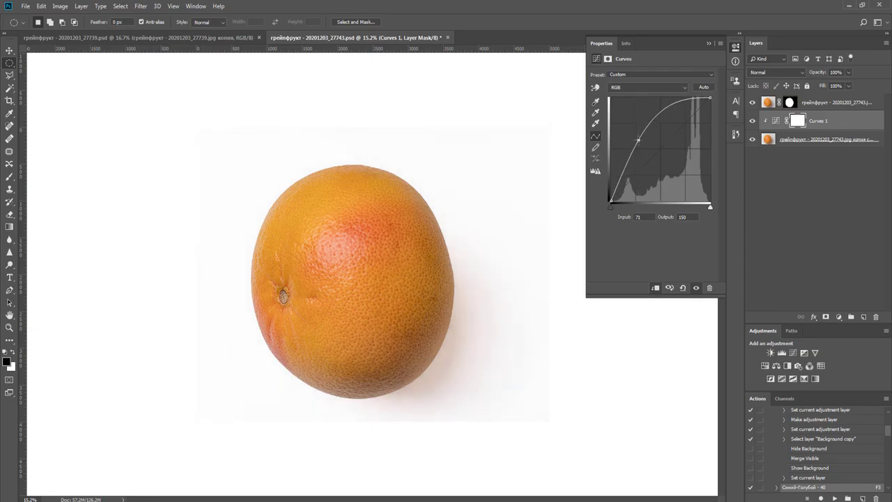
# Scale the Multiply background layer down to 98.46% about its centre.
pyautogui.click(783, 140)
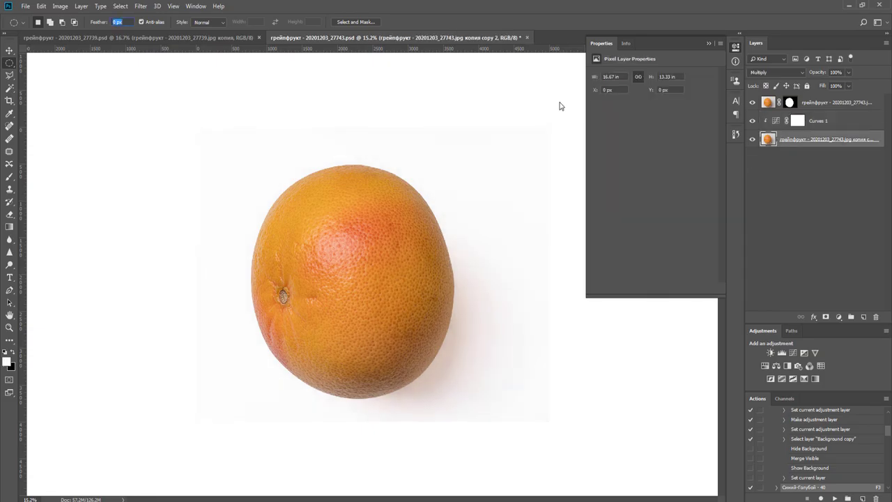
pyautogui.click(138, 7)
pyautogui.click(554, 148)
pyautogui.click(735, 46)
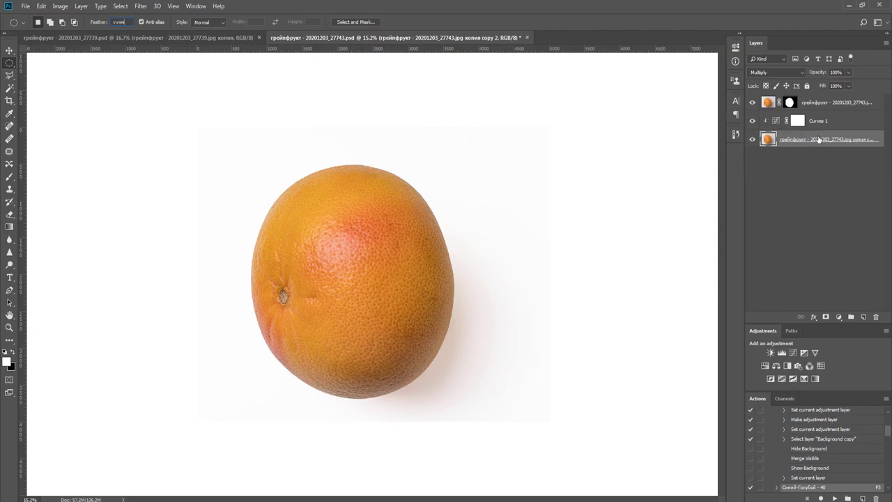
pyautogui.hotkey('ctrl', 't')
pyautogui.press('Return')
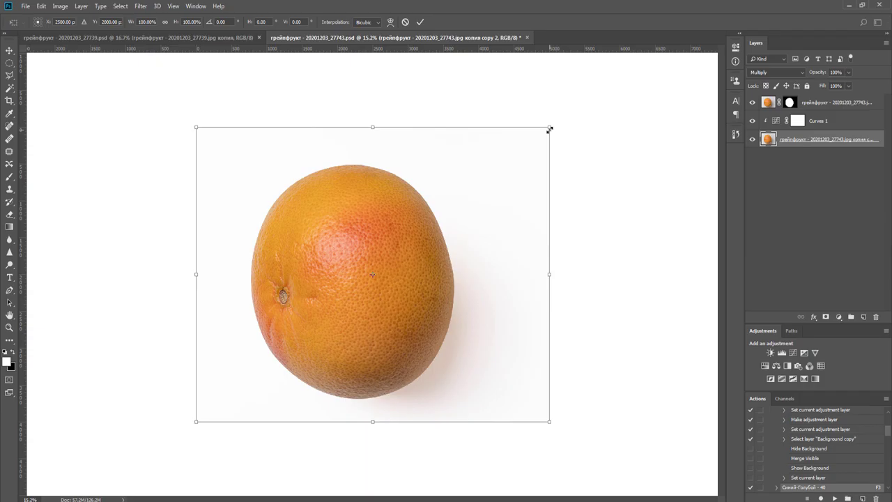
pyautogui.moveTo(550, 129); pyautogui.dragTo(546, 131)
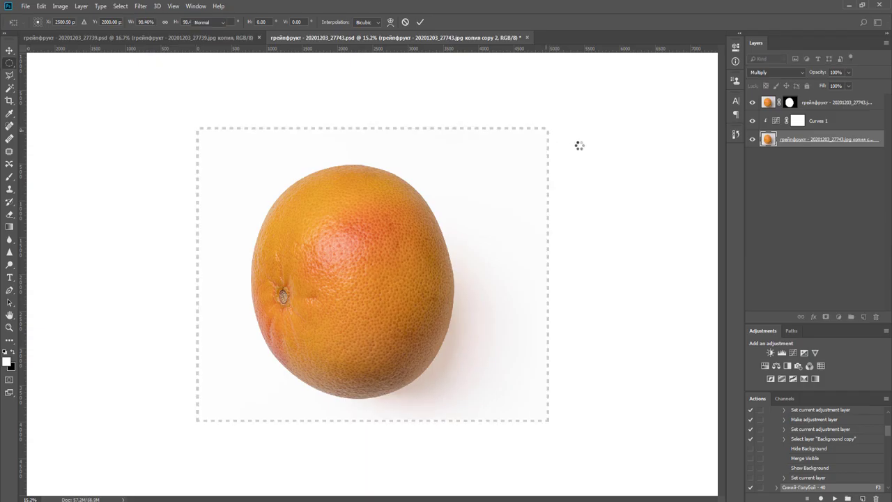
# Crop the image slightly inside its borders at 5000 × 4000 px and set the canvas surround to Light Gray.
pyautogui.press('c')
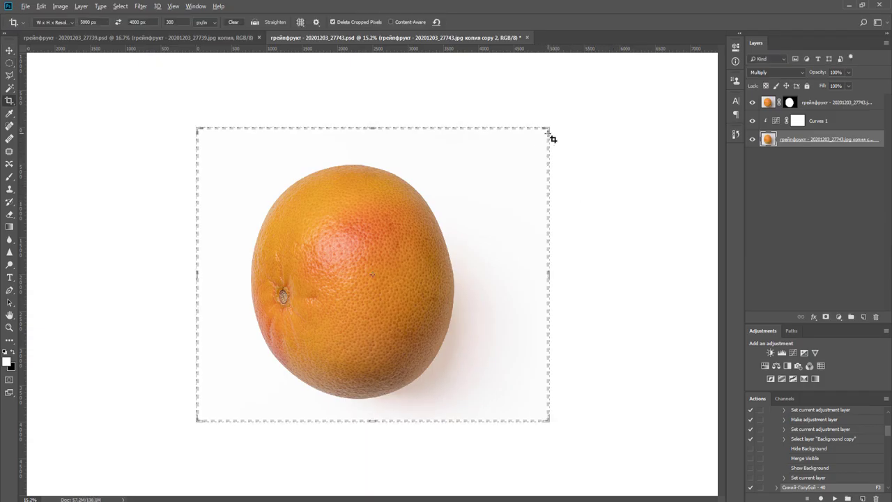
pyautogui.moveTo(546, 131); pyautogui.dragTo(544, 132)
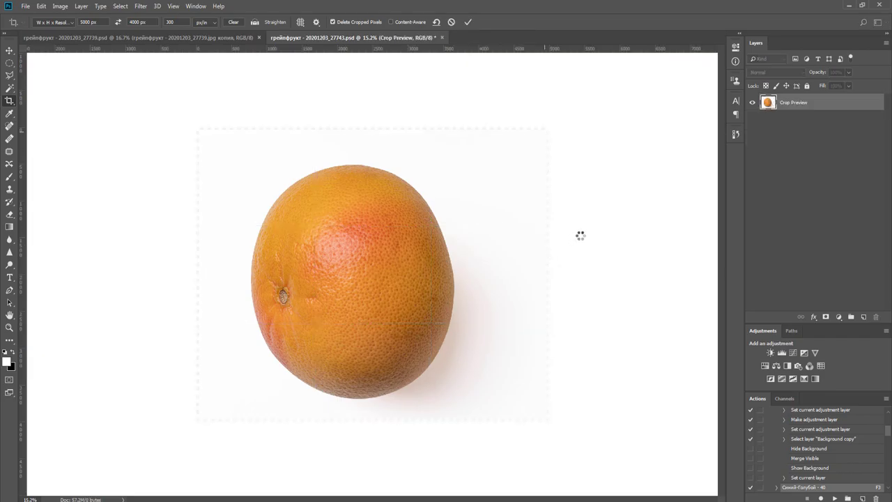
pyautogui.rightClick(581, 235)
pyautogui.click(593, 273)
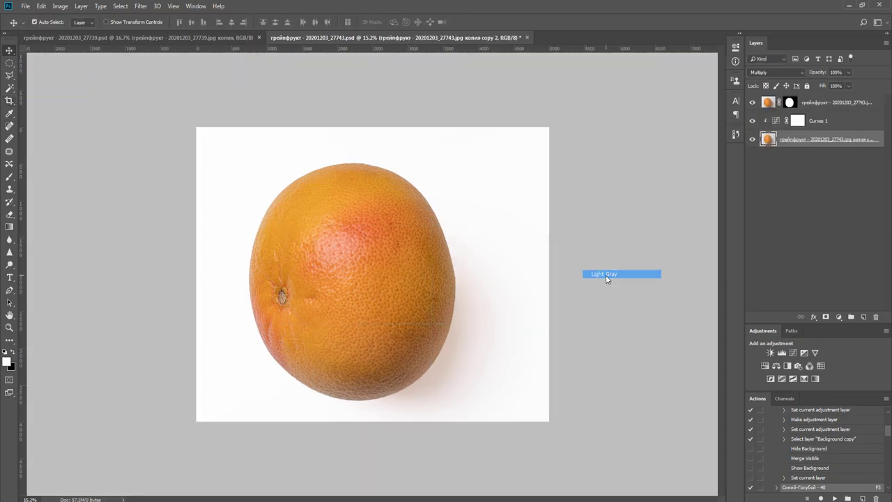
# Close грейпфрукт - 20201203_27743.psd and save its changes.
pyautogui.hotkey('ctrl', 'w')
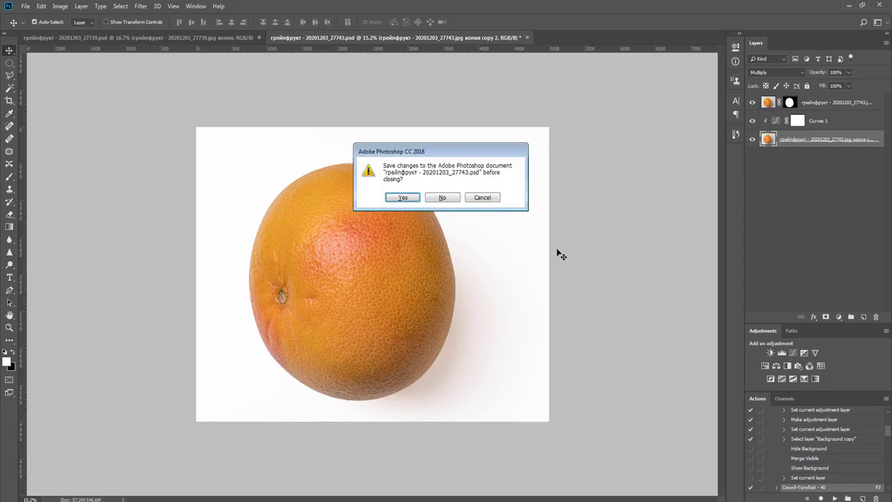
pyautogui.press('Return')
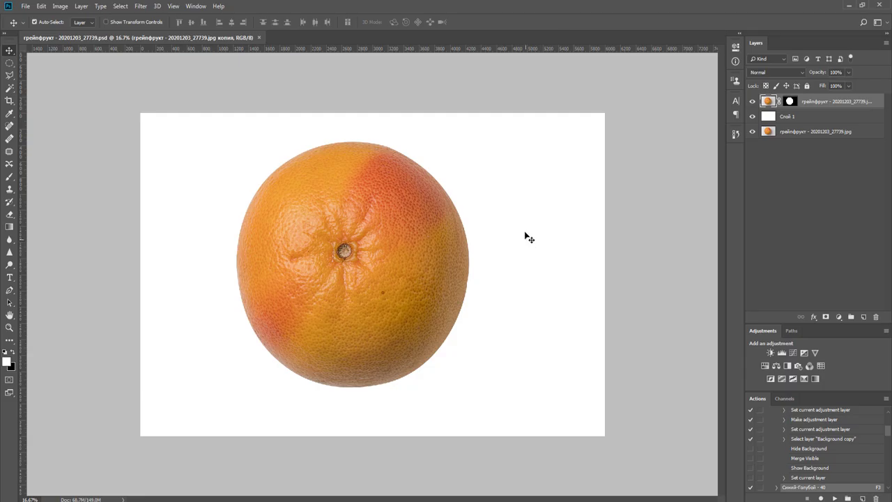
# With the layer mask temporarily disabled, crop the 27739 photo to 5000 × 4000 px, shifting the fruit slightly left, and re-enable the mask.
pyautogui.keyDown('shift'); pyautogui.click(791, 102); pyautogui.keyUp('shift')
pyautogui.press('c')
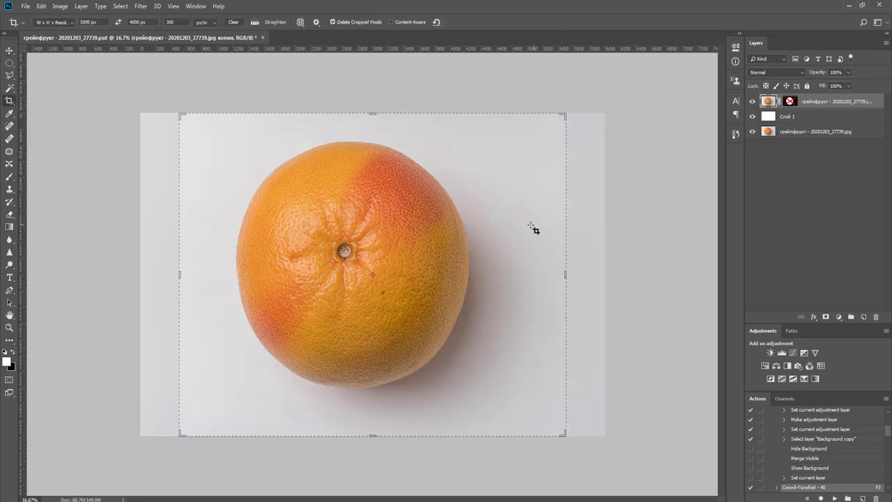
pyautogui.moveTo(452, 232); pyautogui.dragTo(438, 233)
pyautogui.press('Return')
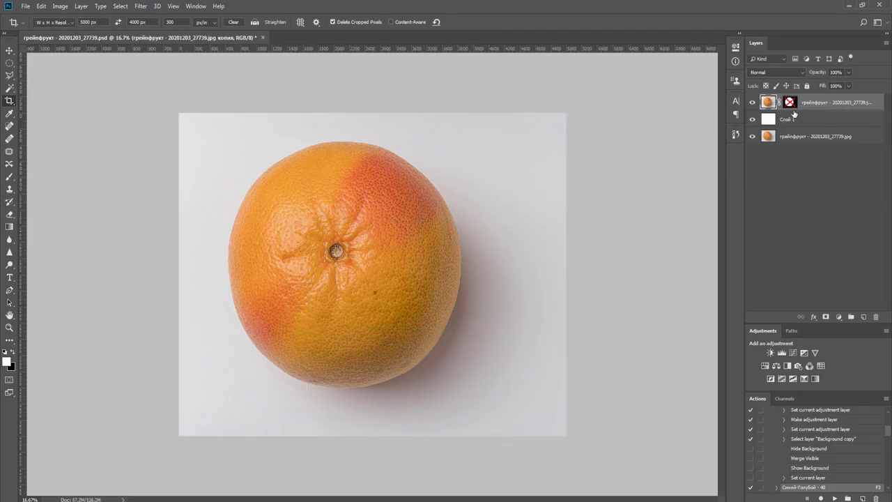
pyautogui.keyDown('shift'); pyautogui.click(790, 102); pyautogui.keyUp('shift')
pyautogui.click(790, 102)
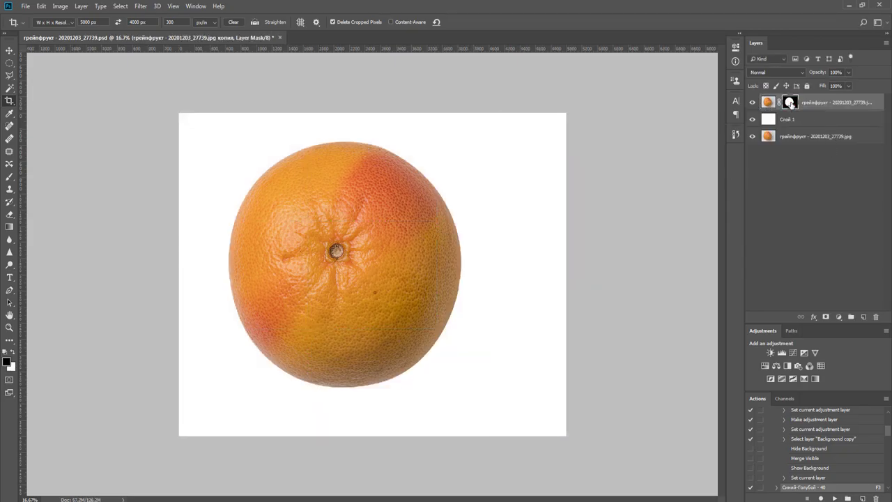
# Duplicate the masked grapefruit layer and heal the dark blemish below the stem on the copy with a 70 px Spot Healing Brush.
pyautogui.hotkey('ctrl', 'j')
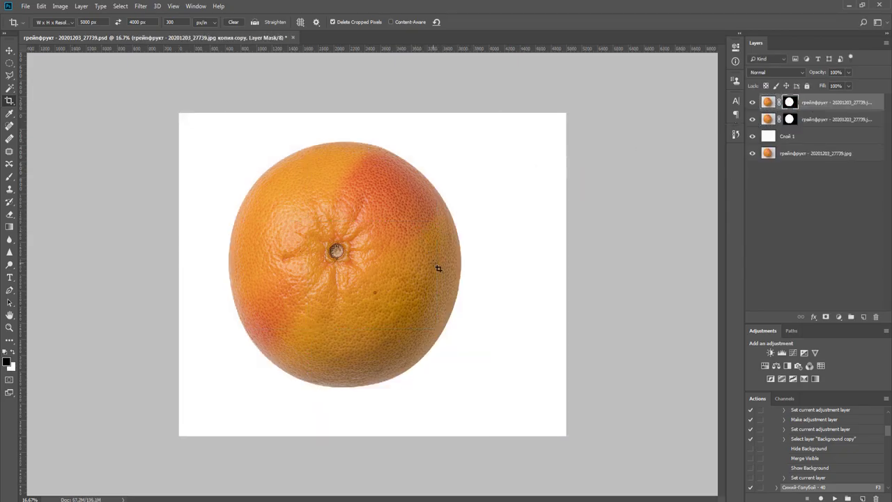
pyautogui.press('j')
pyautogui.scroll(5, 378, 324)
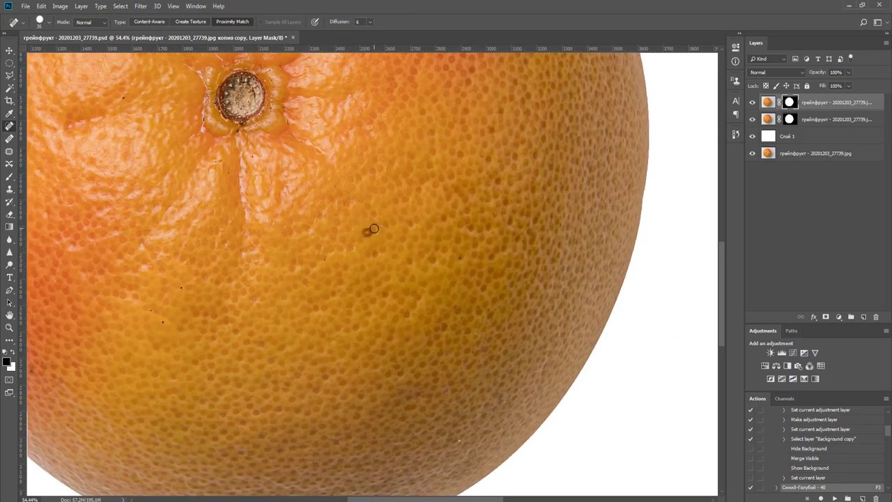
pyautogui.click(767, 102)
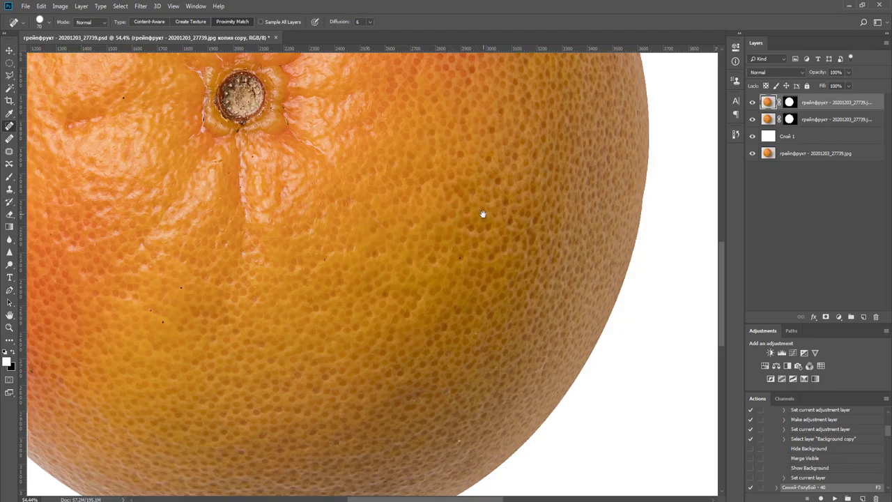
# Heal the pale marks on the grapefruit's upper right area and near its upper edge with a 60 px Spot Healing Brush.
pyautogui.moveTo(482, 214); pyautogui.dragTo(457, 432)
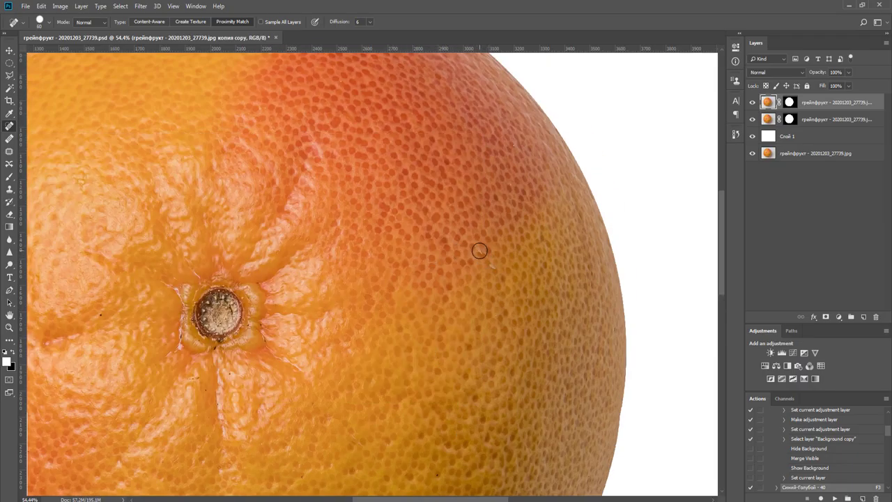
pyautogui.click(492, 259)
pyautogui.scroll(2, 510, 234)
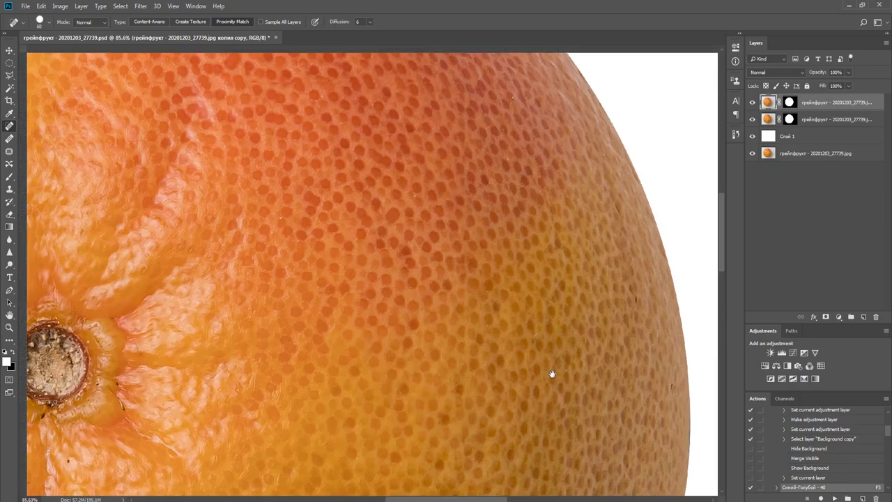
pyautogui.moveTo(552, 374); pyautogui.dragTo(593, 450)
pyautogui.moveTo(481, 259); pyautogui.dragTo(567, 392)
pyautogui.moveTo(384, 295); pyautogui.dragTo(436, 288)
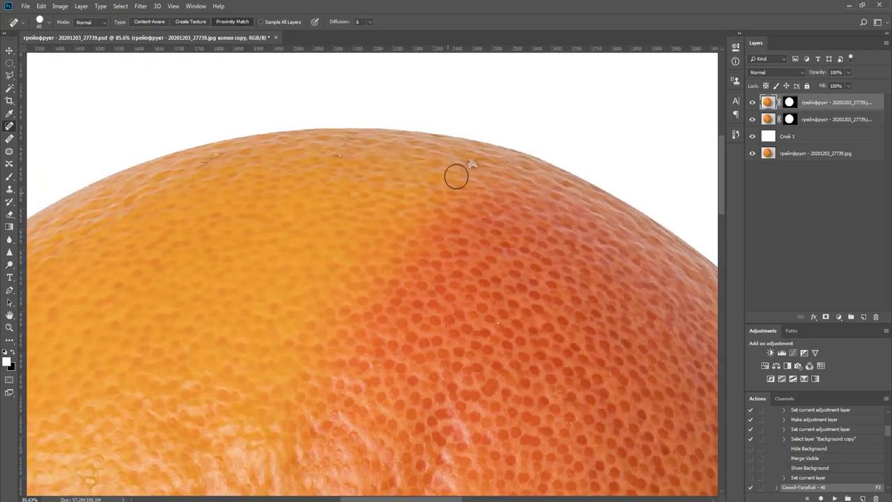
pyautogui.click(474, 161)
# Heal the small dark blemishes along the upper edge and on the upper left peel, reducing the Spot Healing Brush to 50 px.
pyautogui.moveTo(397, 231); pyautogui.dragTo(532, 244)
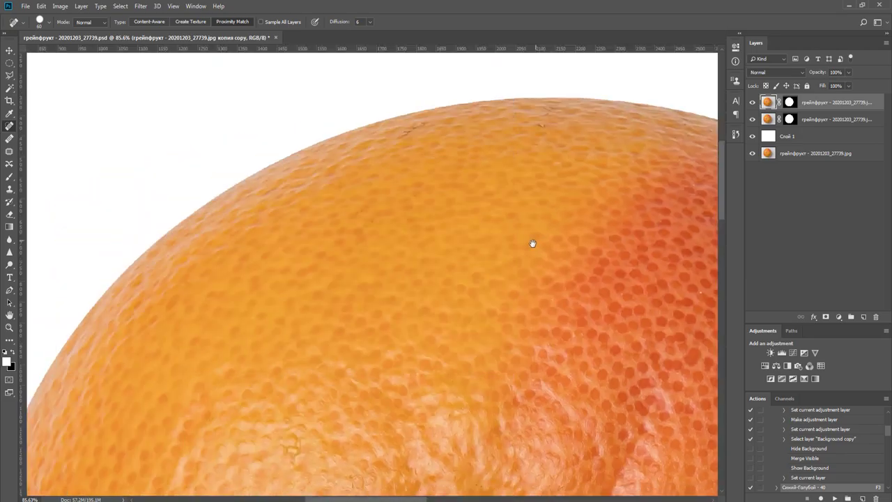
pyautogui.click(541, 133)
pyautogui.press('[')
pyautogui.moveTo(370, 245); pyautogui.dragTo(427, 188)
pyautogui.click(425, 110)
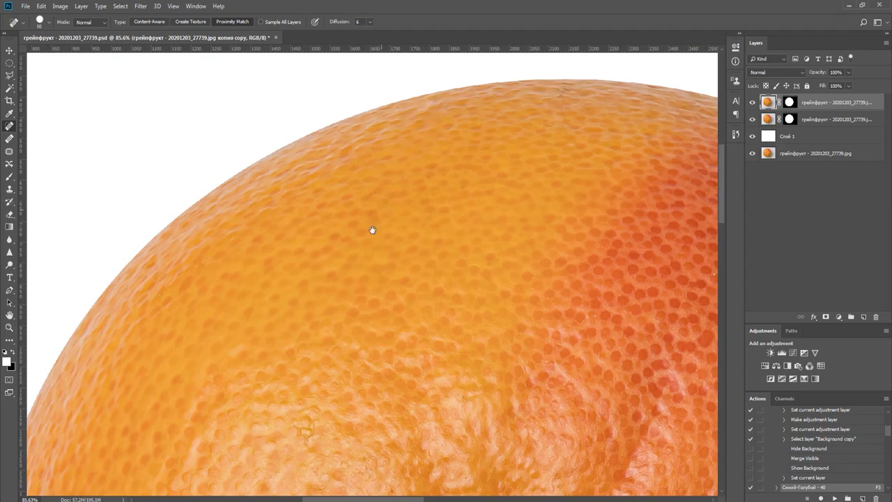
pyautogui.moveTo(375, 229); pyautogui.dragTo(477, 105)
pyautogui.moveTo(288, 267); pyautogui.dragTo(297, 219)
pyautogui.click(414, 256)
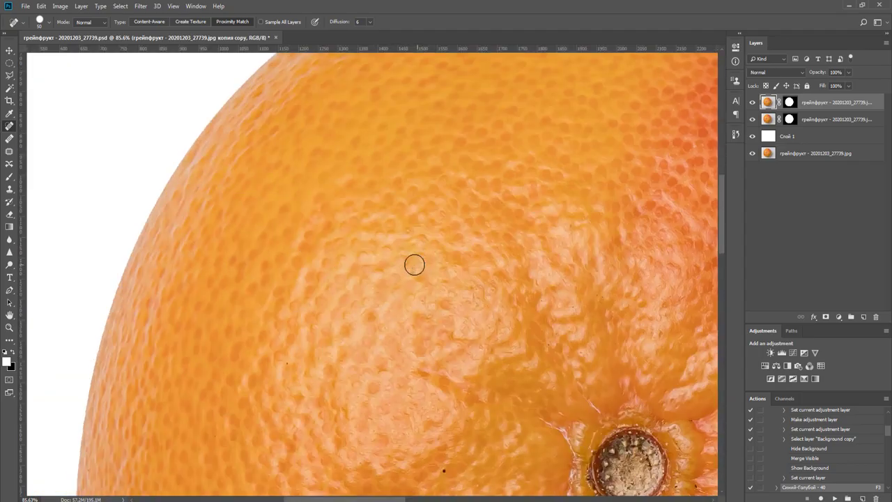
# Heal the specks left of the stem and the pale creases along the stem's upper left rim.
pyautogui.moveTo(469, 335); pyautogui.dragTo(406, 167)
pyautogui.click(388, 305)
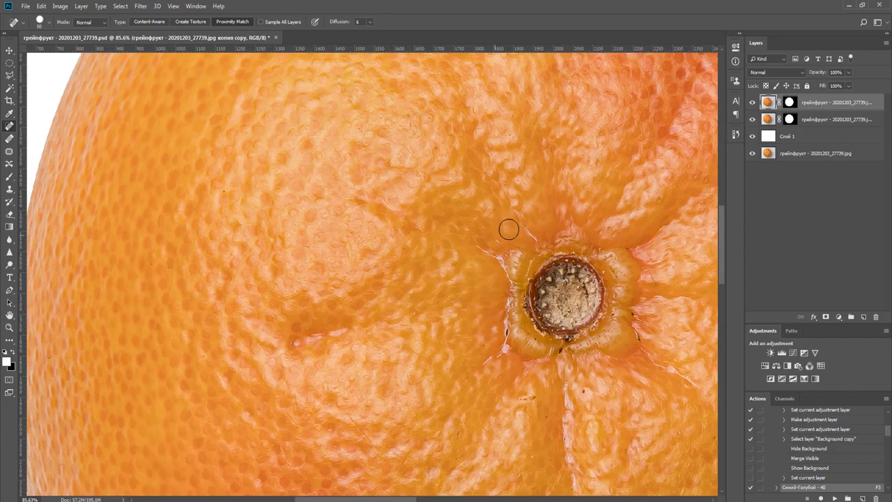
pyautogui.click(530, 226)
pyautogui.moveTo(487, 253)
pyautogui.mouseDown()
pyautogui.moveTo(506, 284)
pyautogui.moveTo(506, 333)
pyautogui.mouseUp()
# Heal the cluster of dark specks on the peel below the stem and the mark beside the stem's base.
pyautogui.moveTo(344, 350); pyautogui.dragTo(305, 247)
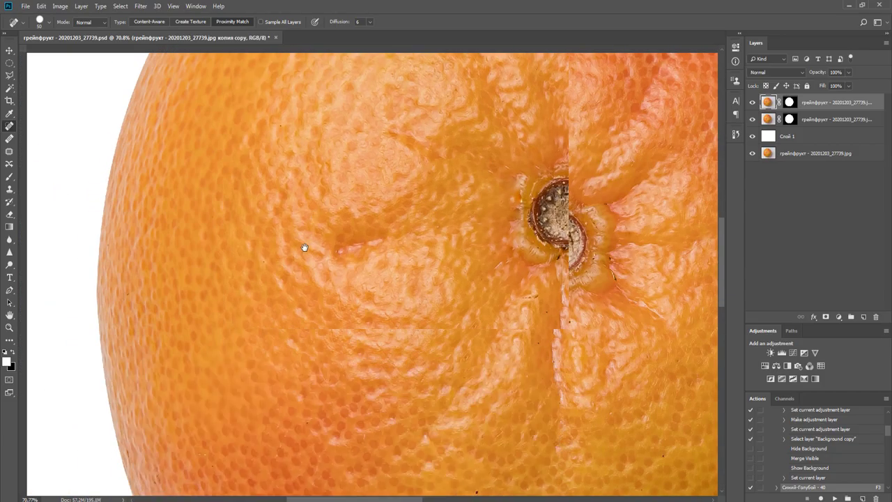
pyautogui.moveTo(326, 342); pyautogui.dragTo(298, 234)
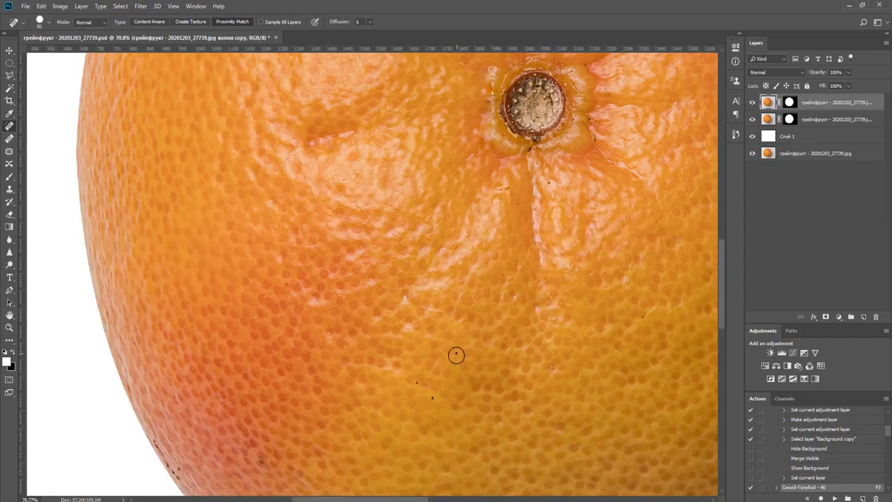
pyautogui.click(433, 398)
pyautogui.click(417, 385)
pyautogui.moveTo(542, 173)
pyautogui.mouseDown()
pyautogui.moveTo(444, 249)
pyautogui.moveTo(427, 245)
pyautogui.mouseUp()
pyautogui.click(478, 210)
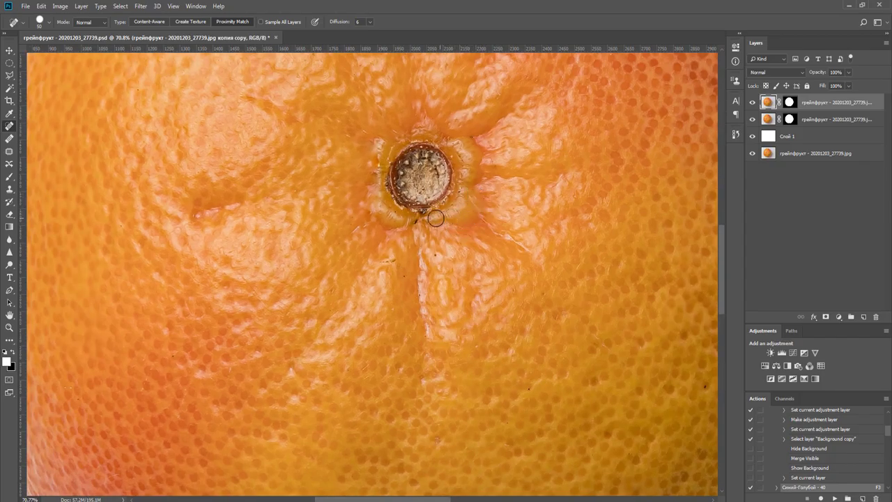
# Load the fruit mask as a selection and clone clean peel over the dark spots along the lower left edge.
pyautogui.scroll(-1, 461, 269)
pyautogui.scroll(-1, 479, 338)
pyautogui.moveTo(474, 317); pyautogui.dragTo(445, 157)
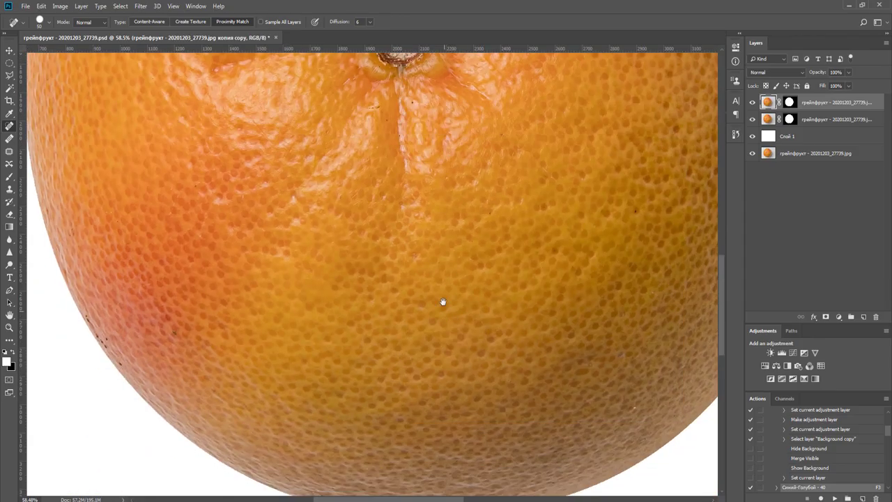
pyautogui.scroll(6, 138, 343)
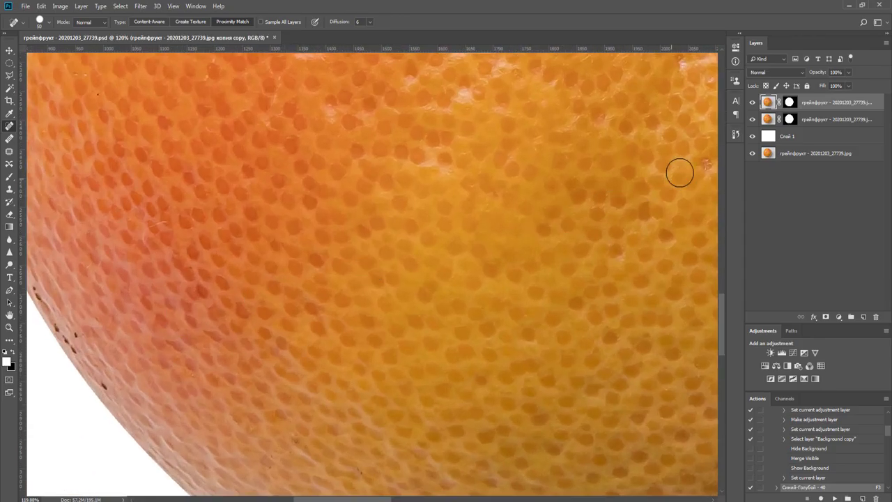
pyautogui.keyDown('ctrl'); pyautogui.click(791, 104); pyautogui.keyUp('ctrl')
pyautogui.moveTo(195, 316); pyautogui.dragTo(413, 300)
pyautogui.moveTo(252, 280)
pyautogui.mouseDown()
pyautogui.moveTo(279, 317)
pyautogui.moveTo(289, 299)
pyautogui.moveTo(254, 270)
pyautogui.mouseUp()
pyautogui.press('s')
pyautogui.keyDown('alt'); pyautogui.click(254, 239); pyautogui.keyUp('alt')
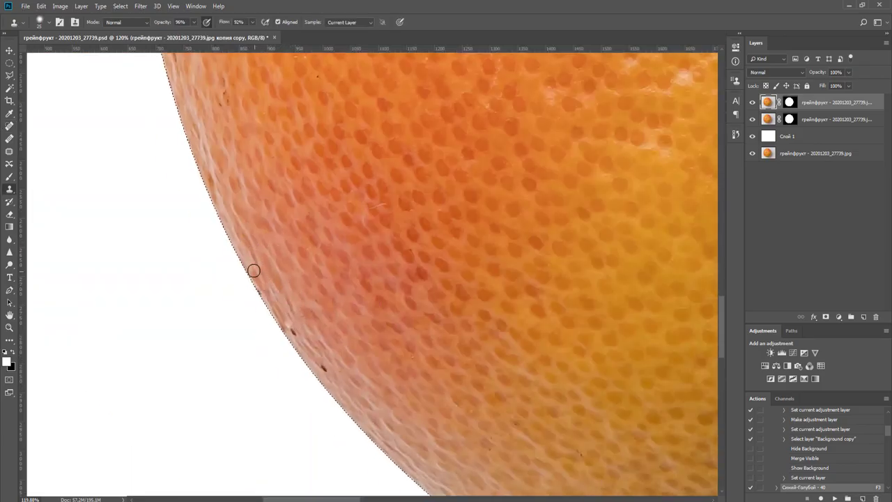
pyautogui.keyDown('alt'); pyautogui.click(286, 309); pyautogui.keyUp('alt')
pyautogui.moveTo(288, 326); pyautogui.dragTo(295, 335)
pyautogui.keyDown('alt'); pyautogui.click(316, 351); pyautogui.keyUp('alt')
pyautogui.click(324, 368)
# Heal the dark speck on the lower right peel, check the right and upper edges, and clear the selection.
pyautogui.scroll(-3, 355, 375)
pyautogui.moveTo(395, 350); pyautogui.dragTo(155, 152)
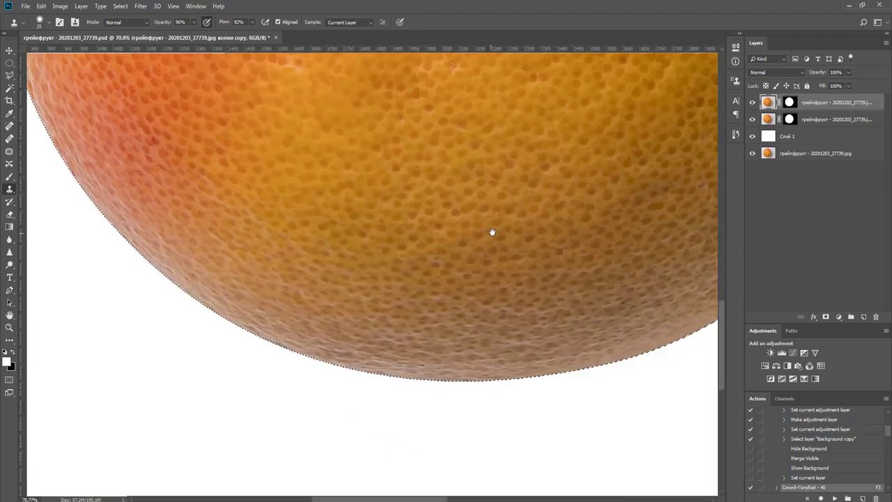
pyautogui.moveTo(492, 233); pyautogui.dragTo(362, 364)
pyautogui.press('j')
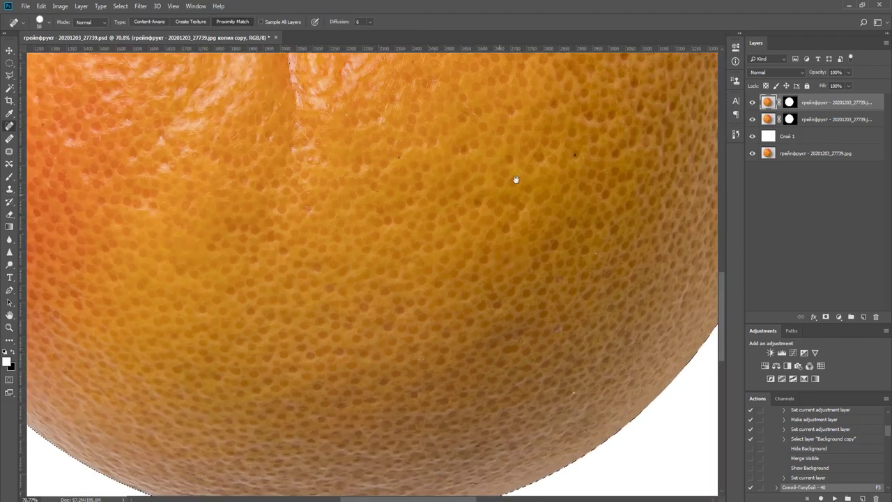
pyautogui.moveTo(514, 182); pyautogui.dragTo(291, 358)
pyautogui.click(356, 328)
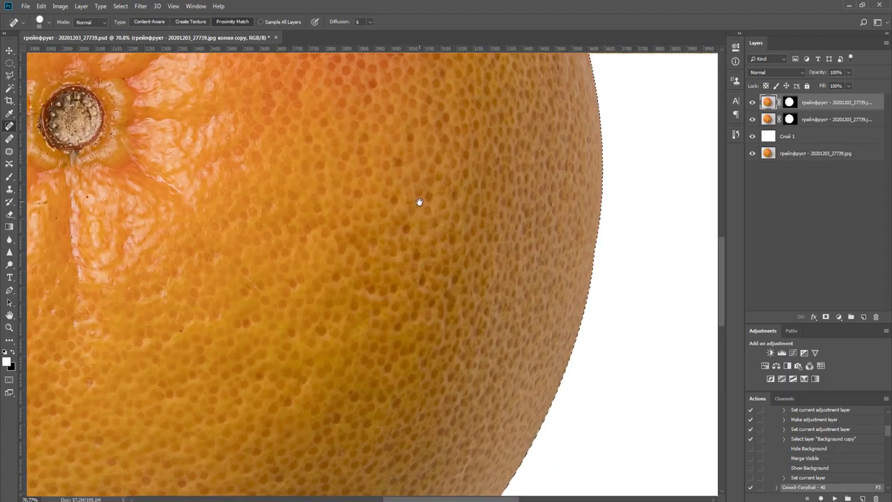
pyautogui.moveTo(418, 201); pyautogui.dragTo(390, 384)
pyautogui.moveTo(442, 291); pyautogui.dragTo(434, 440)
pyautogui.moveTo(373, 249); pyautogui.dragTo(448, 340)
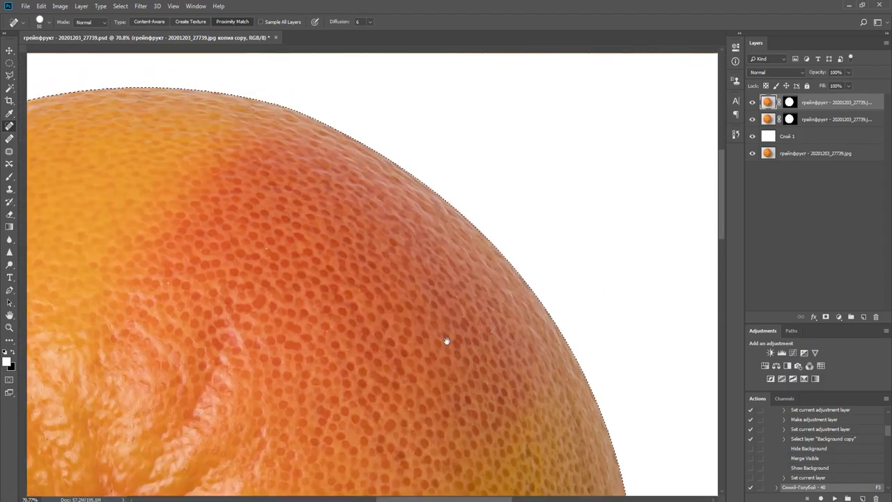
pyautogui.press('m')
pyautogui.hotkey('ctrl', '0')
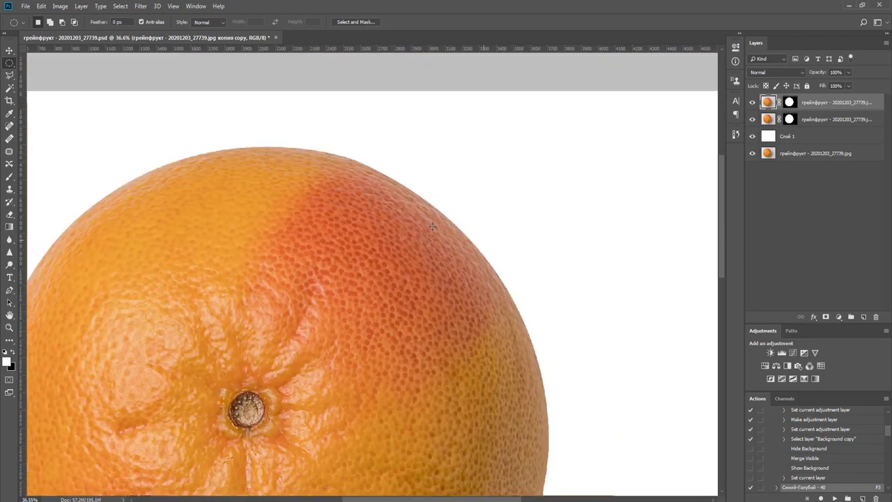
# Duplicate the healed grapefruit layer together with its mask.
pyautogui.click(789, 102)
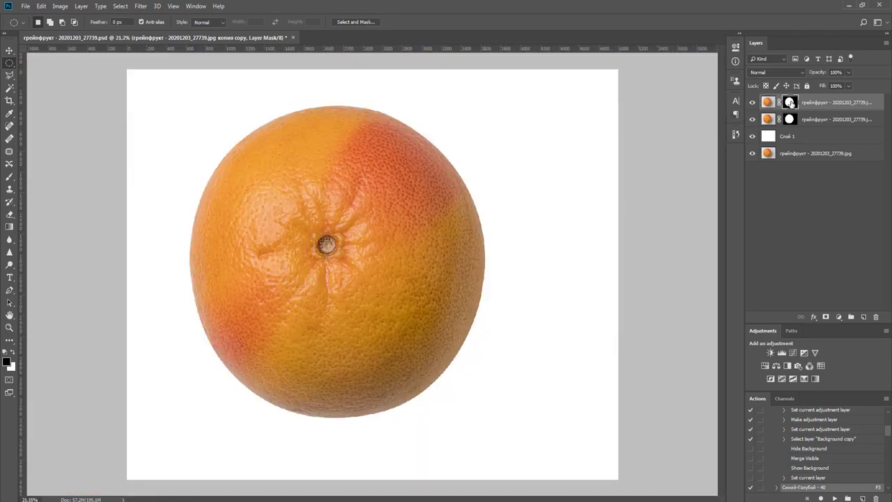
pyautogui.hotkey('ctrl', 'j')
pyautogui.rightClick(790, 103)
pyautogui.click(810, 120)
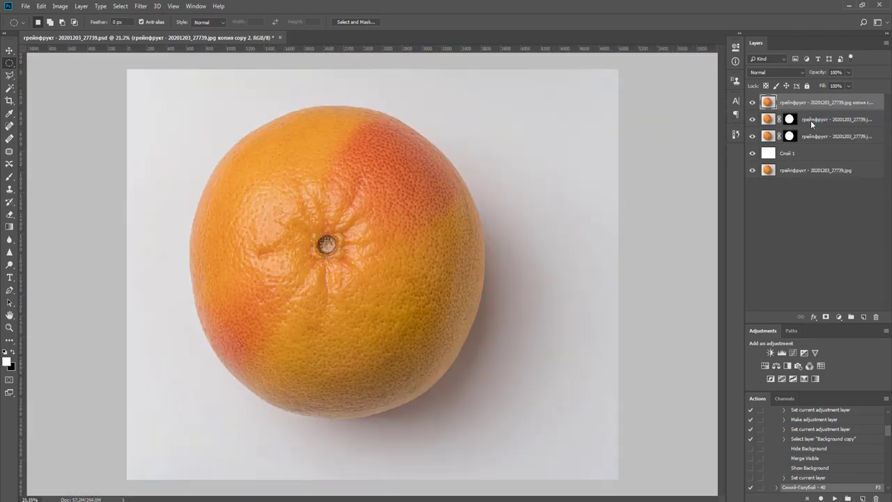
pyautogui.hotkey('ctrl', 'z')
pyautogui.rightClick(791, 104)
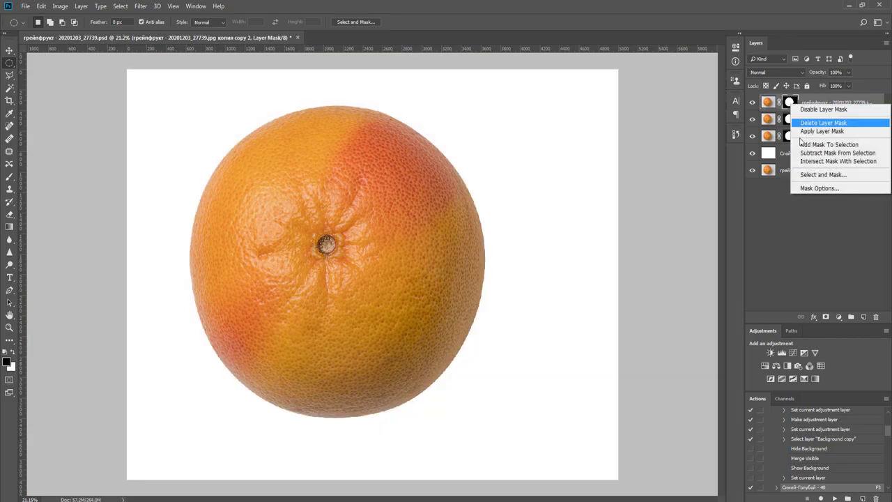
pyautogui.click(814, 187)
pyautogui.press('Escape')
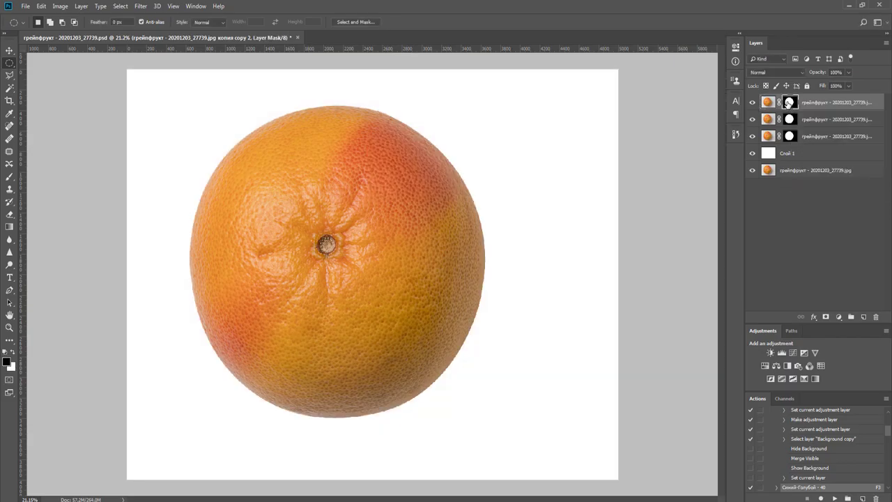
# Refine the top copy's mask with 1 px radius, smooth 1, feather 1.1 px, contrast 8% and shift edge -36%, leaving nothing selected.
pyautogui.rightClick(785, 102)
pyautogui.click(814, 173)
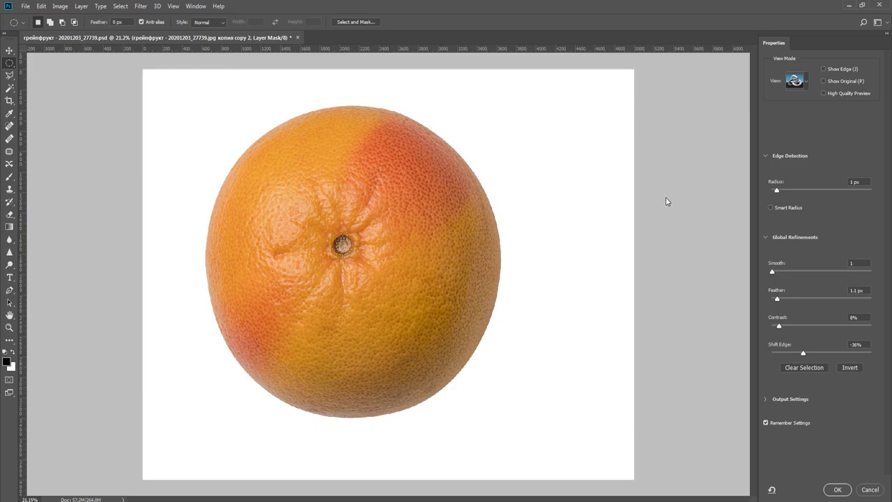
pyautogui.click(840, 489)
pyautogui.click(839, 490)
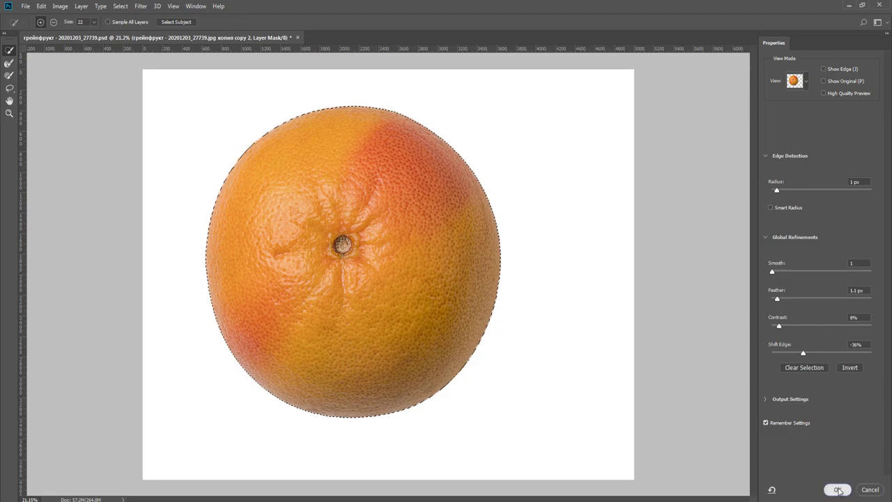
pyautogui.hotkey('ctrl', 'd')
# Delete the mask of the second grapefruit layer from the top and remove the three layers beneath it.
pyautogui.press('v')
pyautogui.click(789, 120)
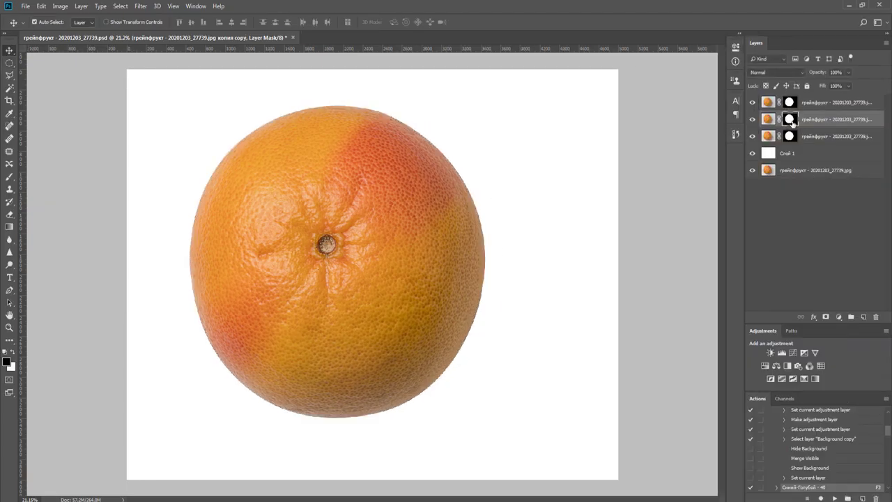
pyautogui.rightClick(790, 120)
pyautogui.click(806, 139)
pyautogui.click(806, 139)
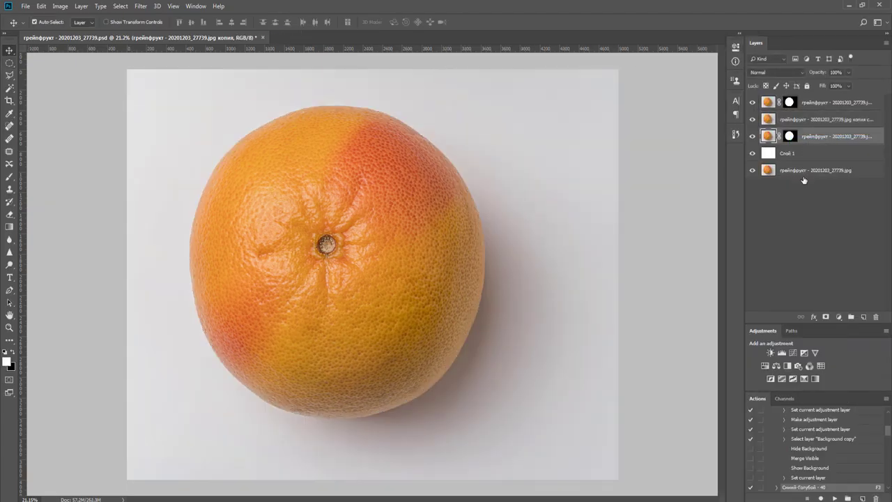
pyautogui.keyDown('shift'); pyautogui.click(804, 173); pyautogui.keyUp('shift')
pyautogui.press('Delete')
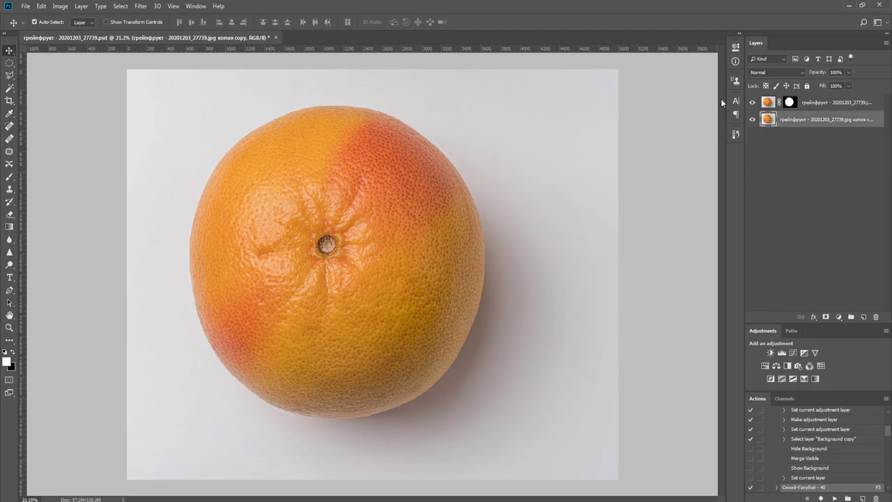
# Set the unmasked grapefruit layer to Multiply and add a Curves adjustment above it, lifting the midtones to input 122, output 151.
pyautogui.click(765, 70)
pyautogui.click(775, 111)
pyautogui.click(793, 352)
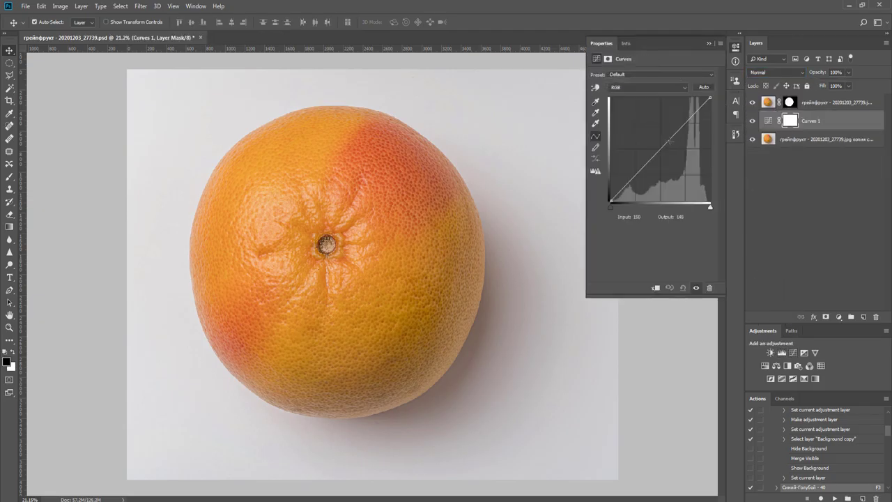
pyautogui.moveTo(661, 148); pyautogui.dragTo(658, 139)
# Switch the canvas surround to the custom colour and raise the curve's point to input 88, output 164.
pyautogui.rightClick(661, 321)
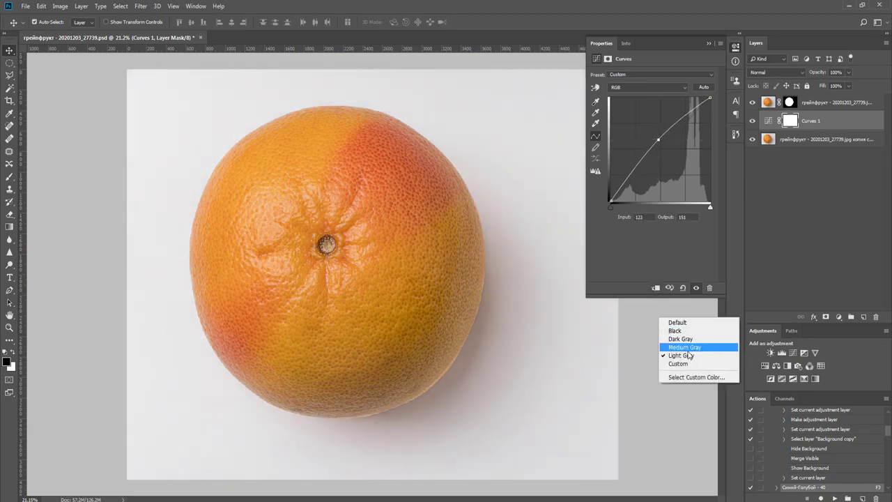
pyautogui.click(693, 364)
pyautogui.moveTo(658, 138); pyautogui.dragTo(645, 133)
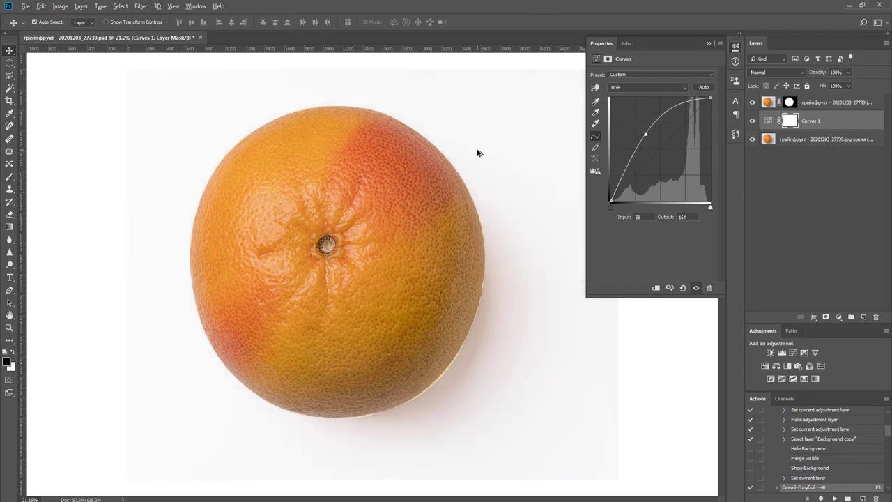
# Scale the unmasked Multiply layer down to about 97.5% around its centre.
pyautogui.hotkey('ctrl', '-')
pyautogui.click(826, 140)
pyautogui.click(142, 6)
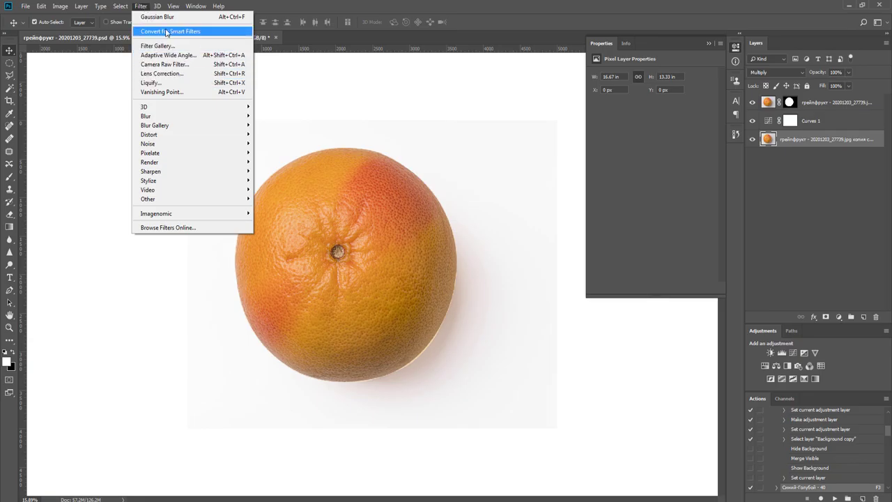
pyautogui.click(472, 281)
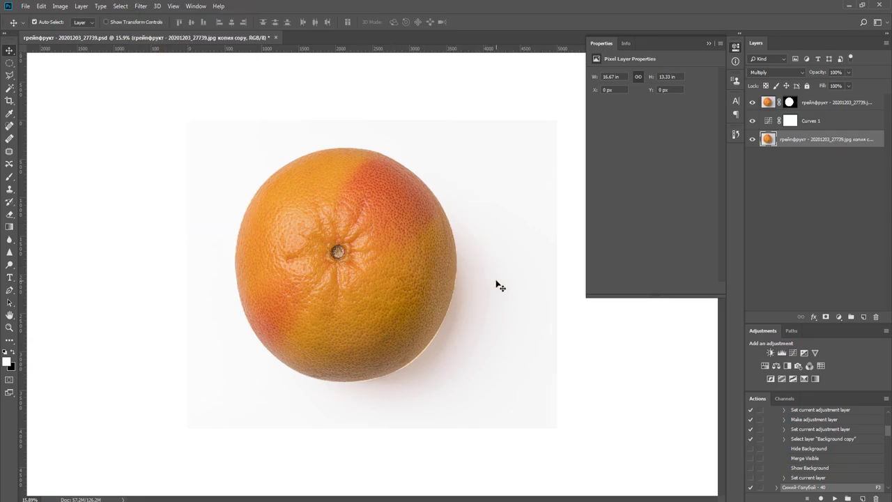
pyautogui.hotkey('ctrl', 't')
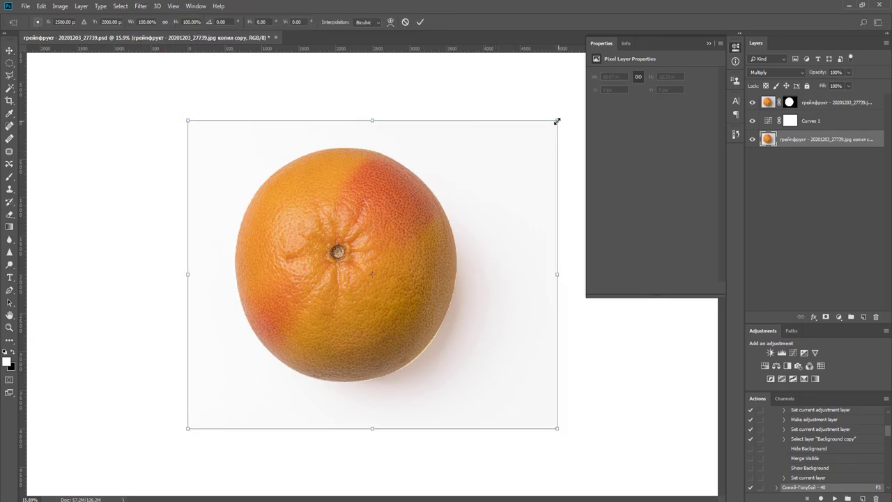
pyautogui.moveTo(557, 121); pyautogui.dragTo(550, 126)
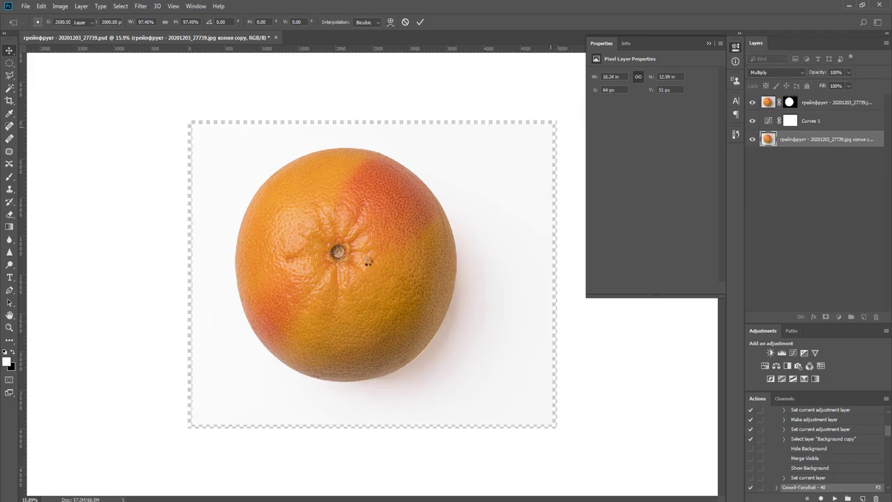
pyautogui.press('Return')
# Crop the image slightly tighter to 5000 × 4000 px to trim the transparent edges, and switch the canvas surround to Light Gray.
pyautogui.press('c')
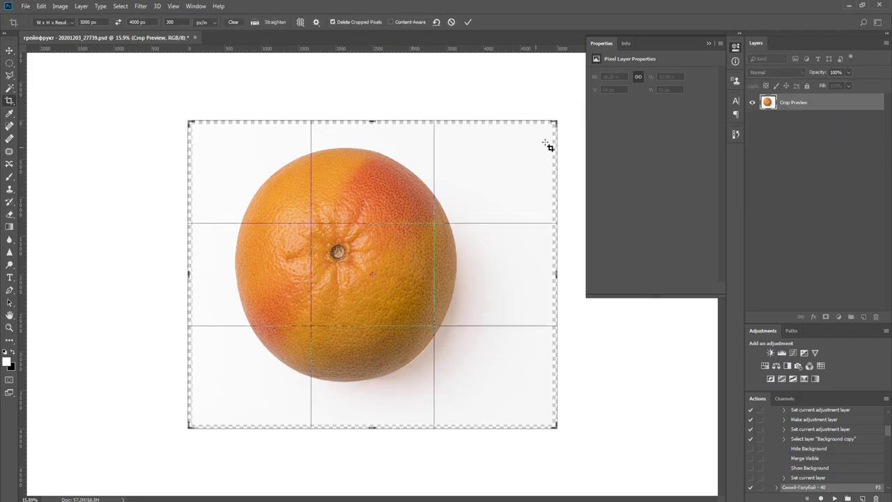
pyautogui.moveTo(559, 122); pyautogui.dragTo(550, 129)
pyautogui.press('Return')
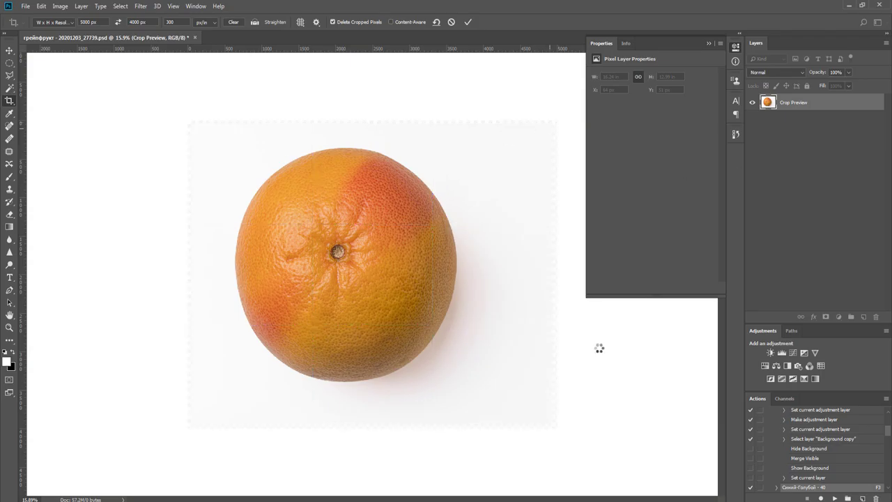
pyautogui.rightClick(631, 373)
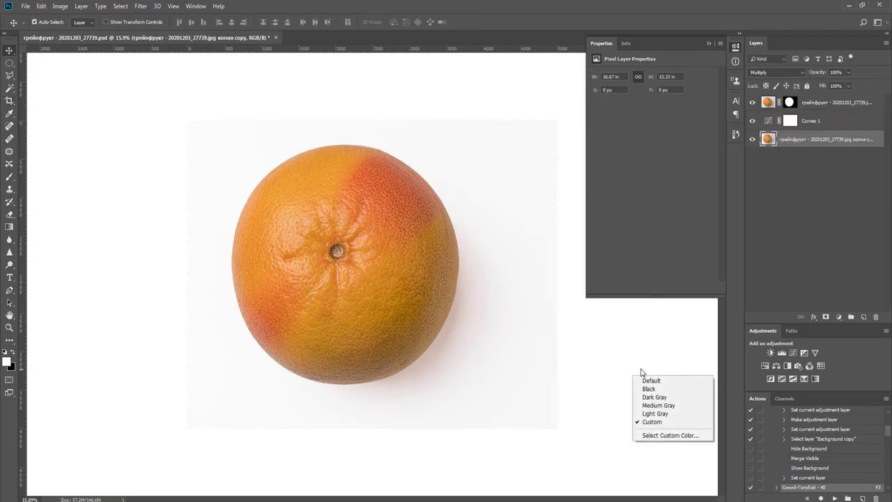
pyautogui.click(657, 414)
# Clip the Curves adjustment to the Multiply grapefruit layer beneath it.
pyautogui.scroll(5, 434, 254)
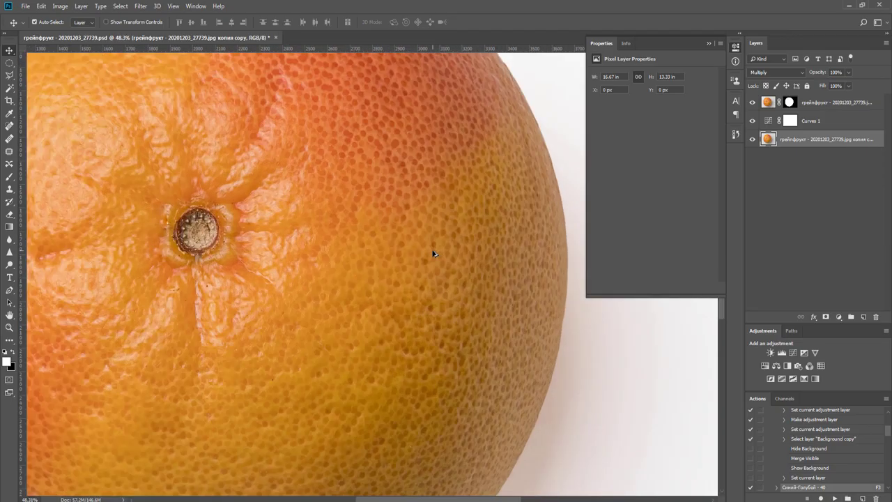
pyautogui.scroll(-3, 434, 254)
pyautogui.scroll(-2, 433, 253)
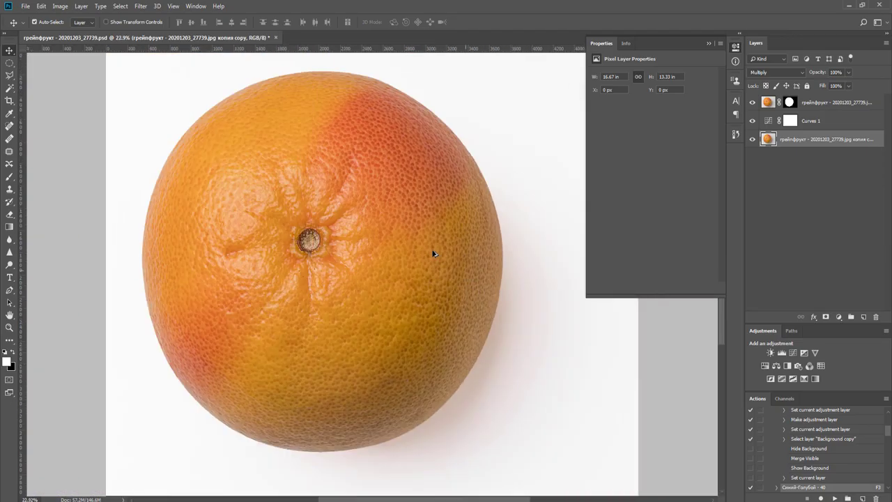
pyautogui.click(794, 120)
pyautogui.hotkey('ctrl', 'alt', 'g')
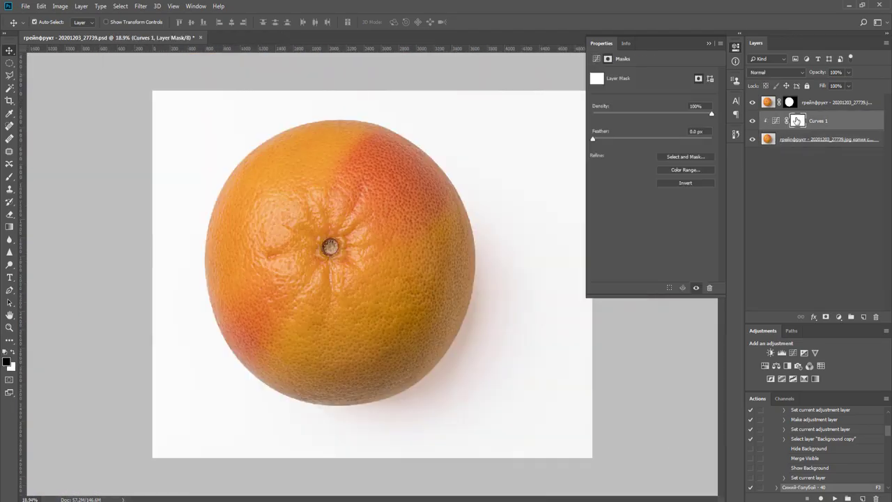
# Paint black on the Curves mask over the grapefruit's lower-right area with a soft 2500 px brush and a smaller one to restore the shadow.
pyautogui.press('b')
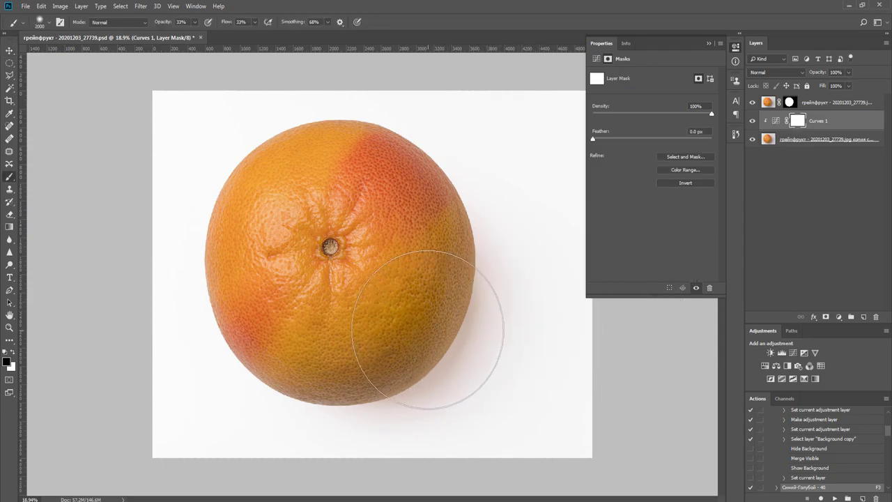
pyautogui.press(']')
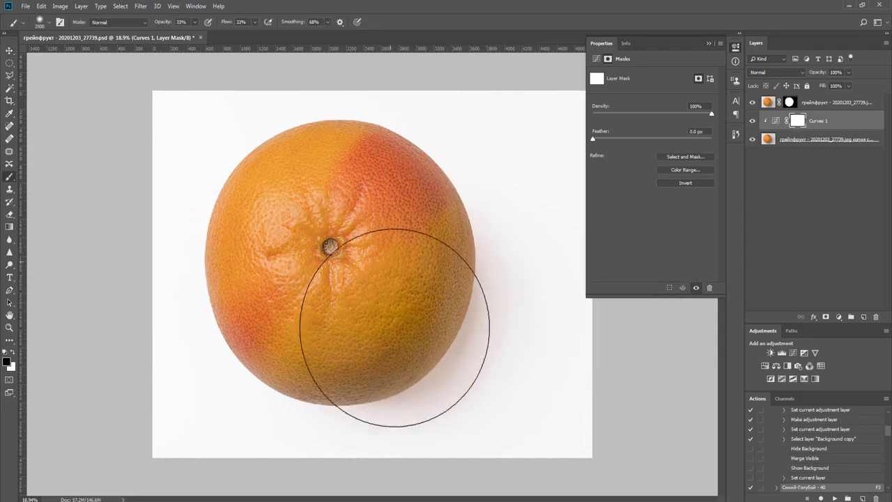
pyautogui.moveTo(336, 337)
pyautogui.mouseDown()
pyautogui.moveTo(373, 318)
pyautogui.moveTo(388, 327)
pyautogui.moveTo(413, 294)
pyautogui.moveTo(408, 239)
pyautogui.mouseUp()
pyautogui.press('[')
pyautogui.press('[')
pyautogui.press('[')
pyautogui.press('[')
pyautogui.press('[')
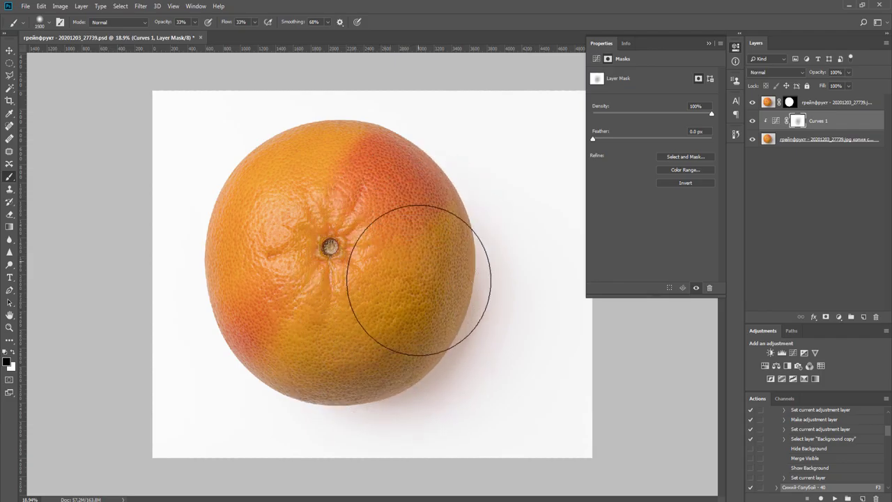
pyautogui.press('[')
pyautogui.press('[')
pyautogui.press('[')
pyautogui.moveTo(341, 353)
pyautogui.mouseDown()
pyautogui.moveTo(338, 326)
pyautogui.moveTo(369, 251)
pyautogui.moveTo(364, 197)
pyautogui.mouseUp()
pyautogui.press('v')
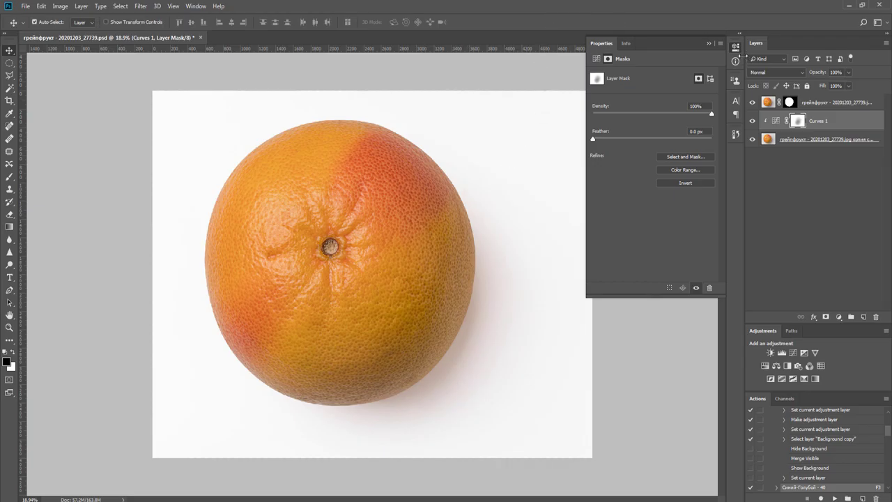
# Collapse the layer mask properties and start closing the grapefruit document.
pyautogui.click(735, 46)
pyautogui.hotkey('ctrl', 'w')
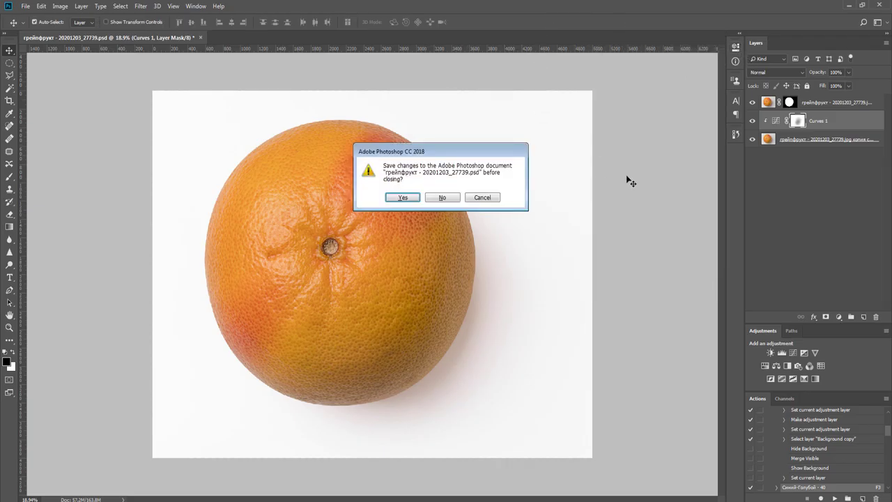